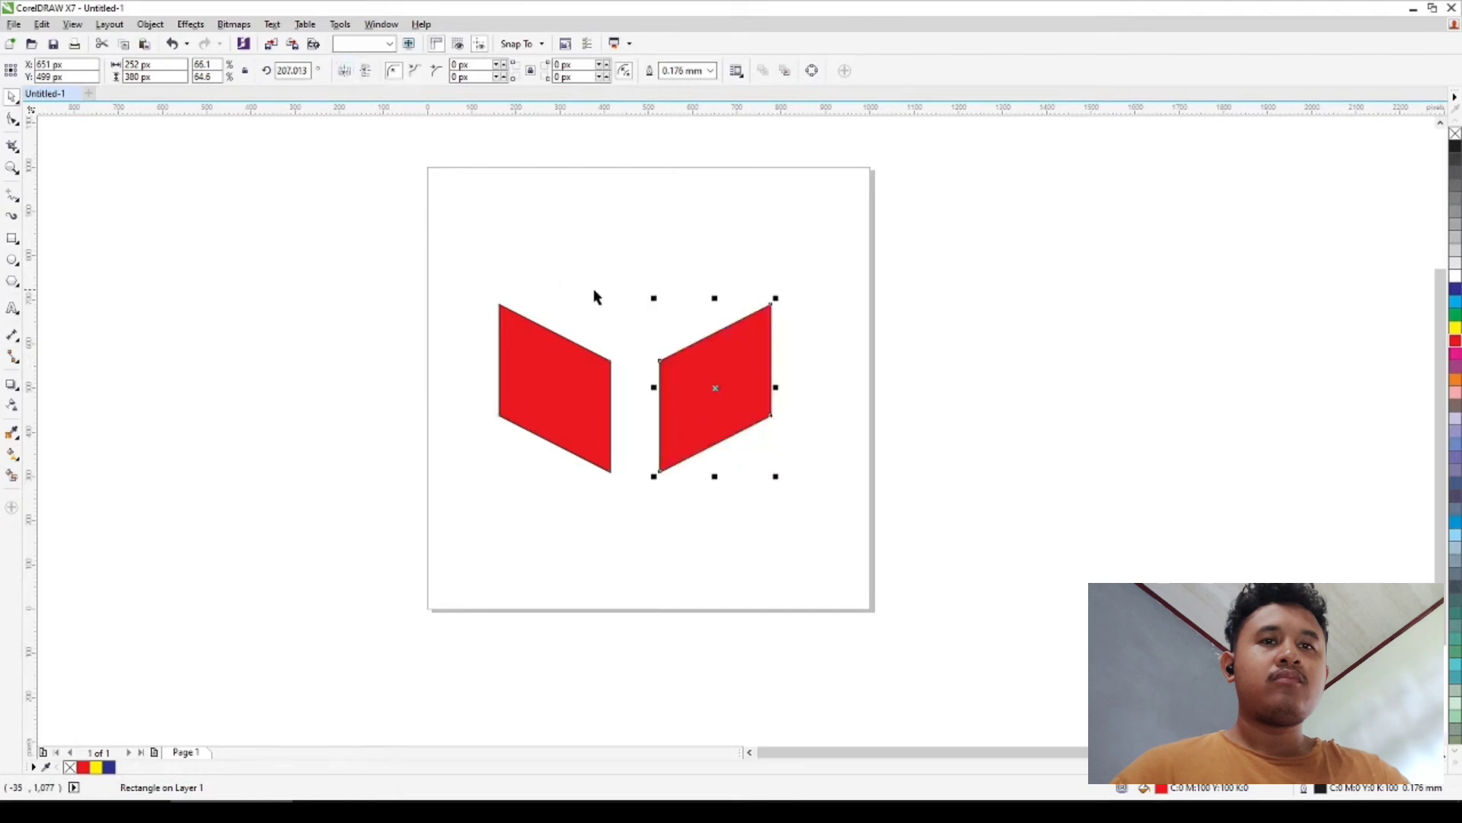
Join the right red face to the left one along their vertical edge and centre the grouped pair on the page
left_click_drag(663, 365, 610, 359)
left_click(403, 223)
left_click_drag(403, 223, 876, 504)
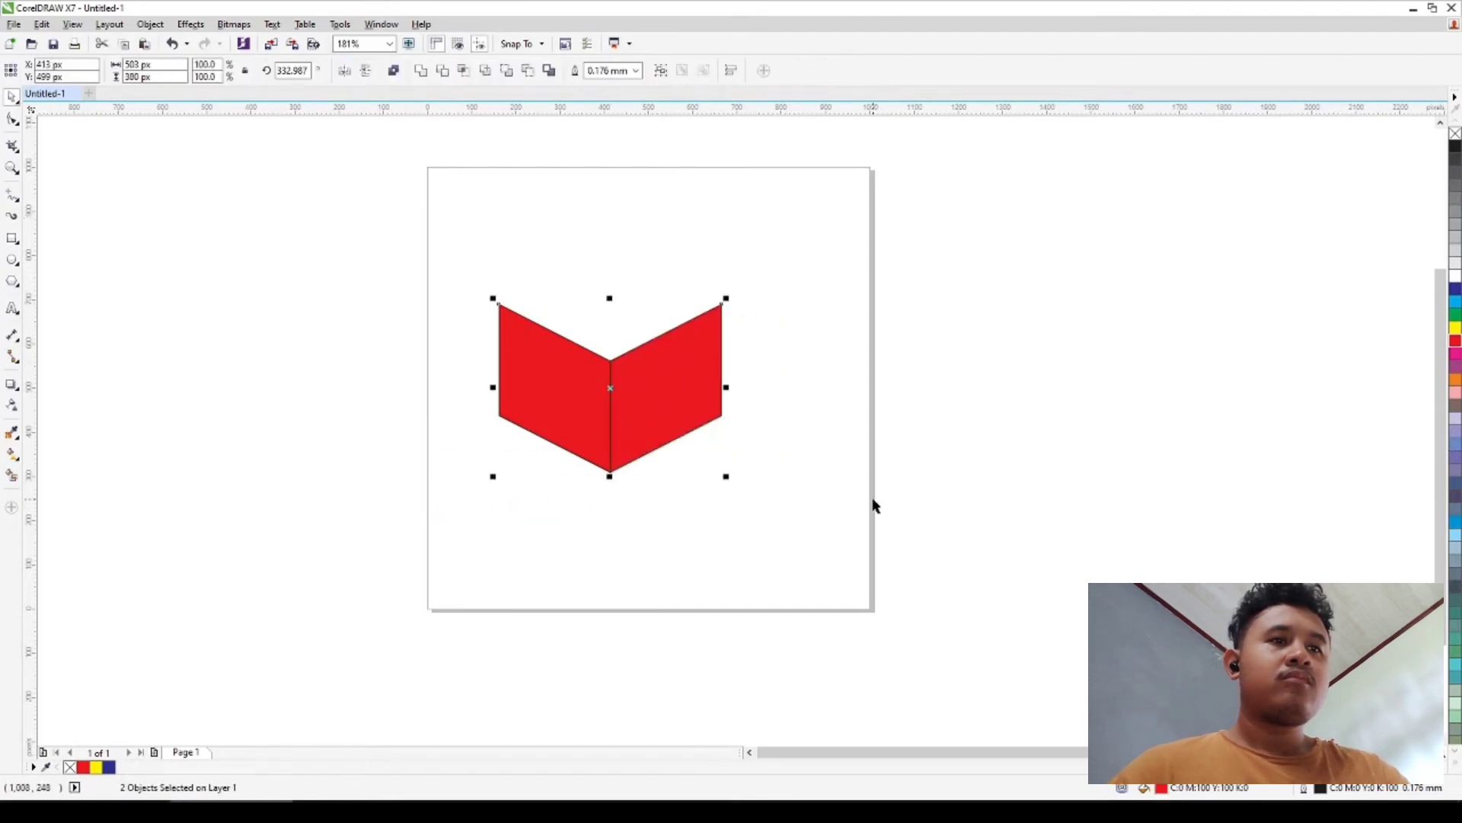
key("ctrl+g")
key("p")
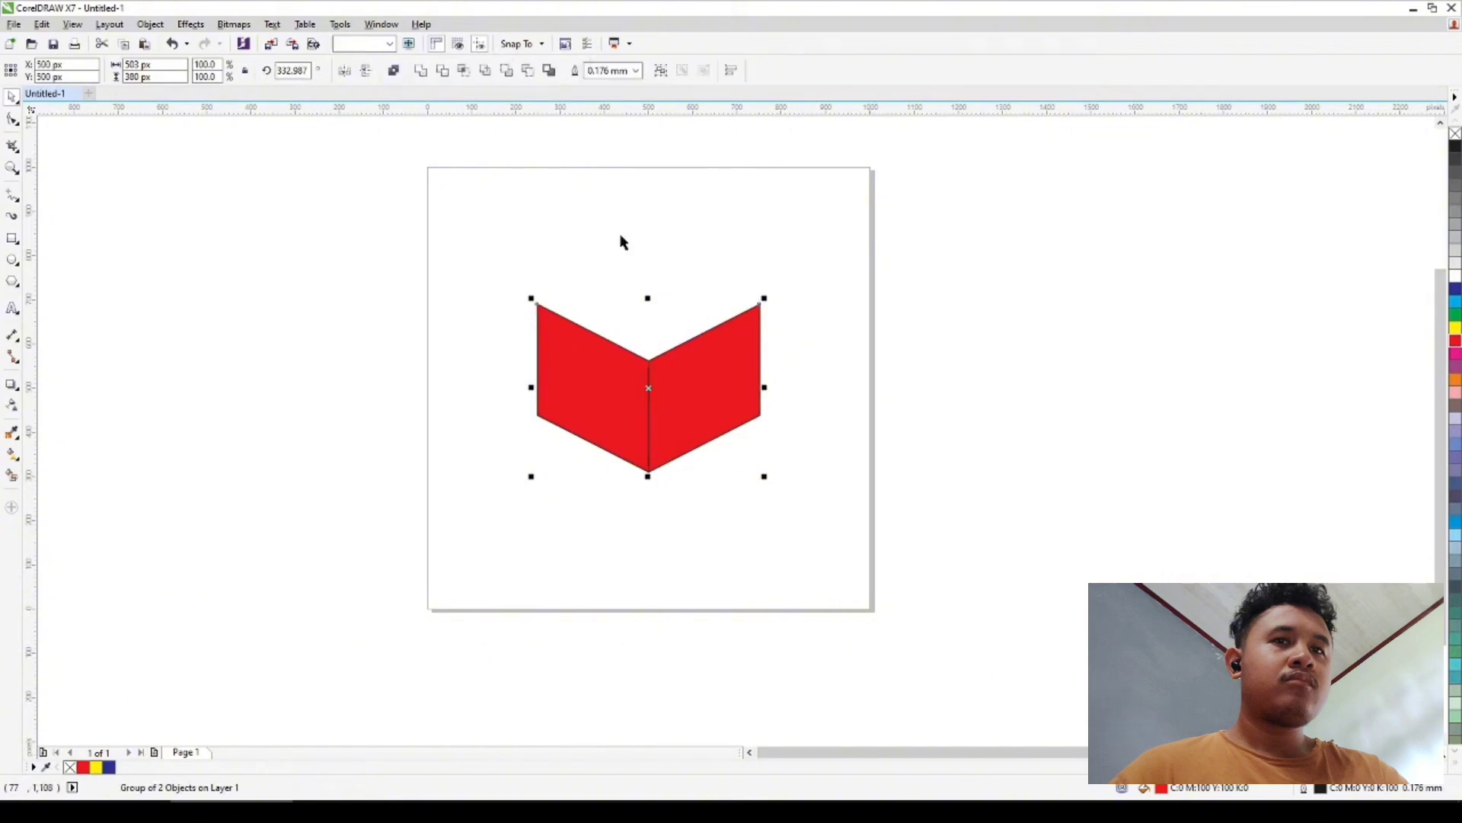
left_click(444, 330)
Draw a closed four-sided top face about 503 by 283 px above the two red faces, snapping to their upper corners with the Freehand tool
key("F5")
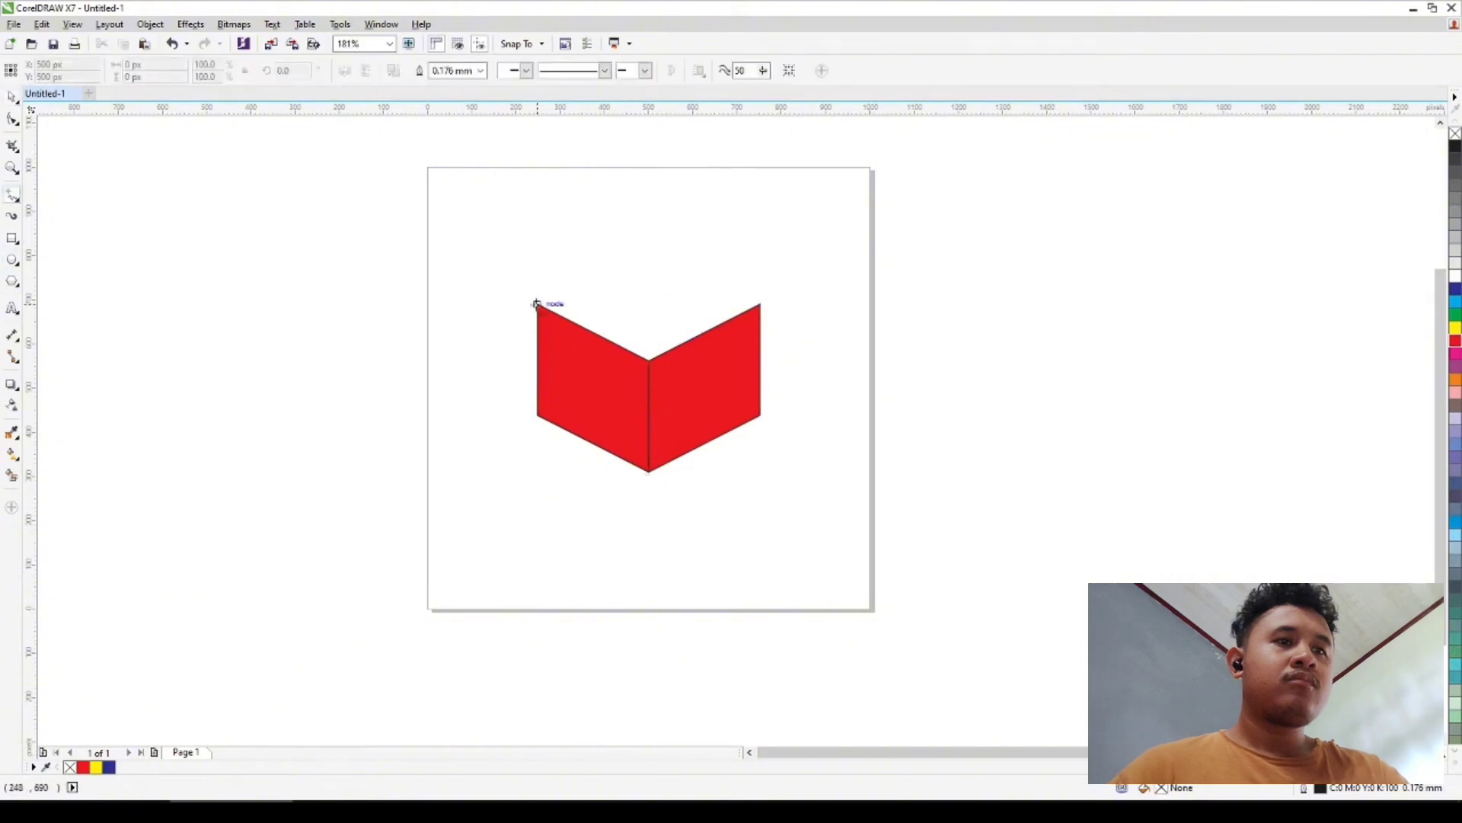
left_click(538, 305)
left_click(649, 359)
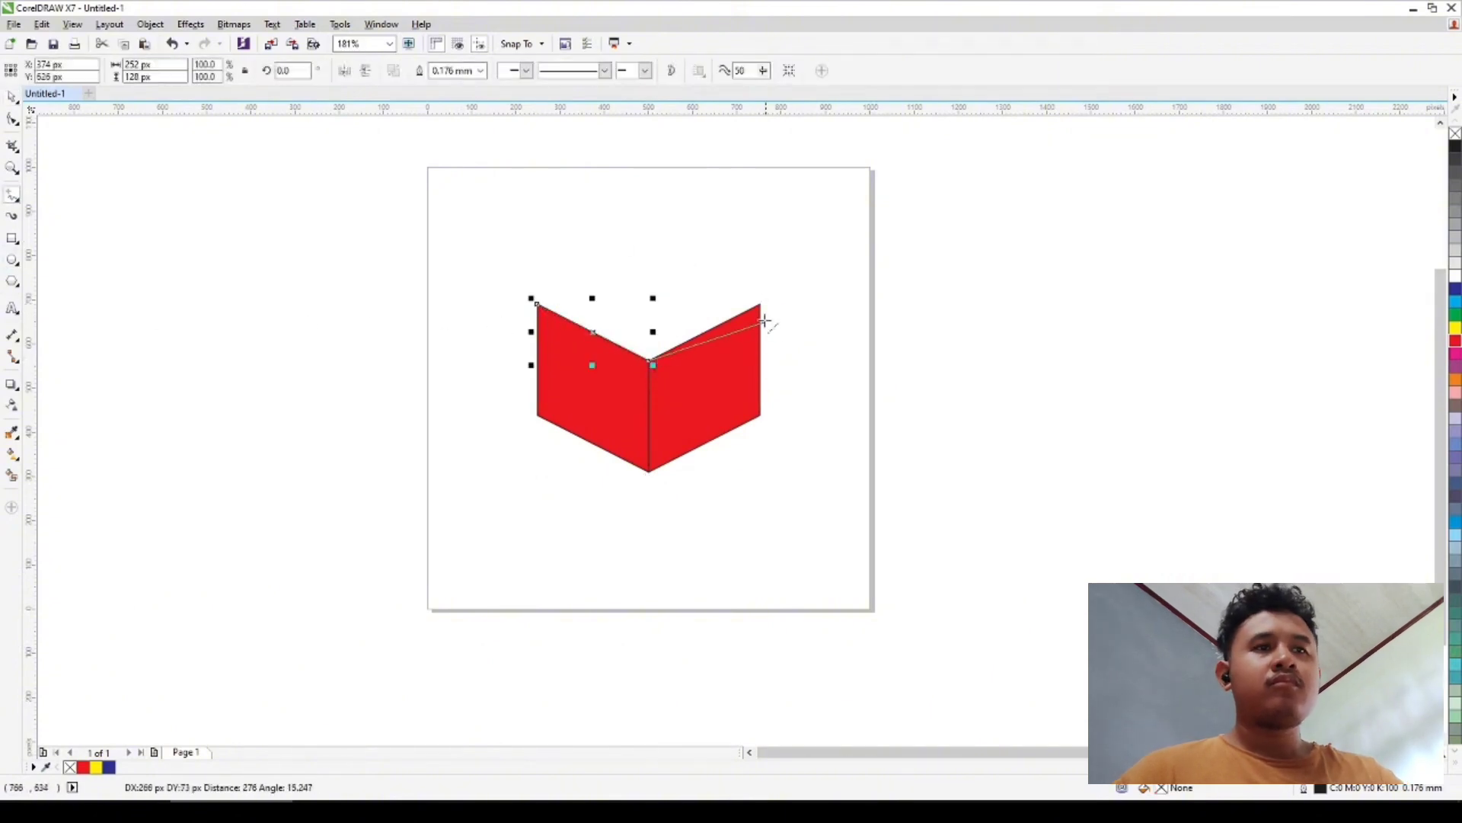
left_click(760, 305)
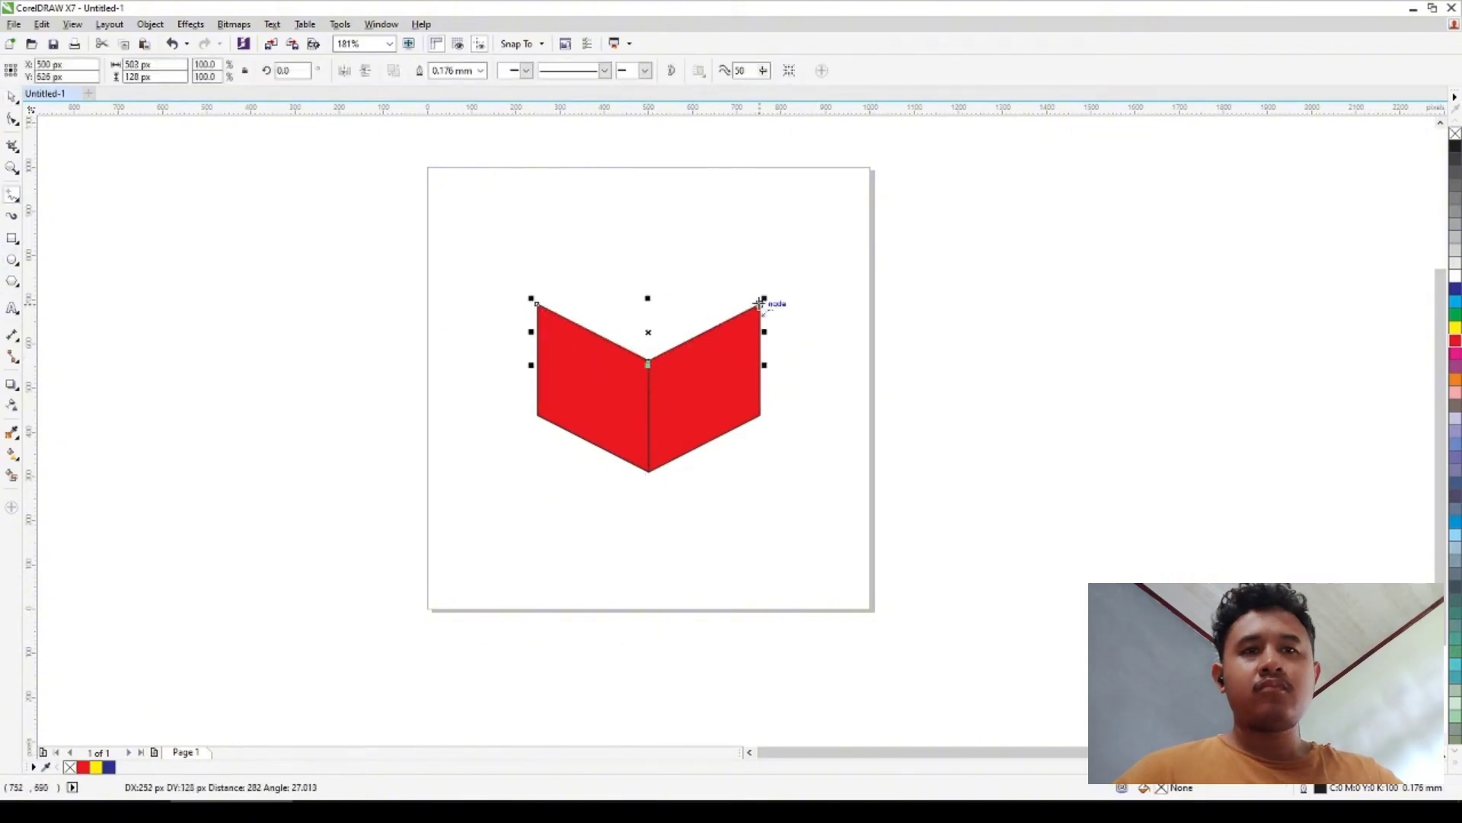
left_click(650, 235)
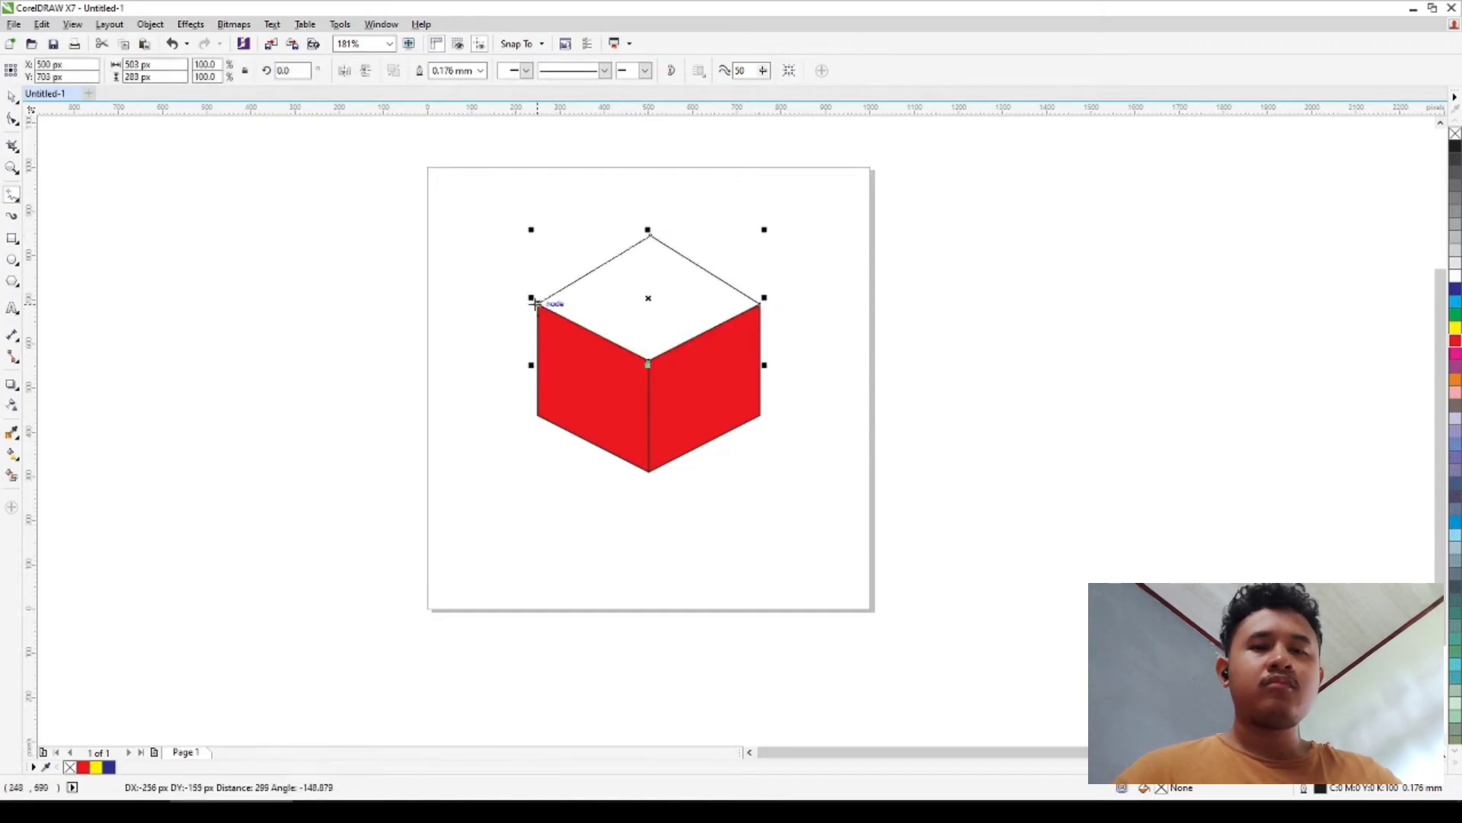
left_click(538, 304)
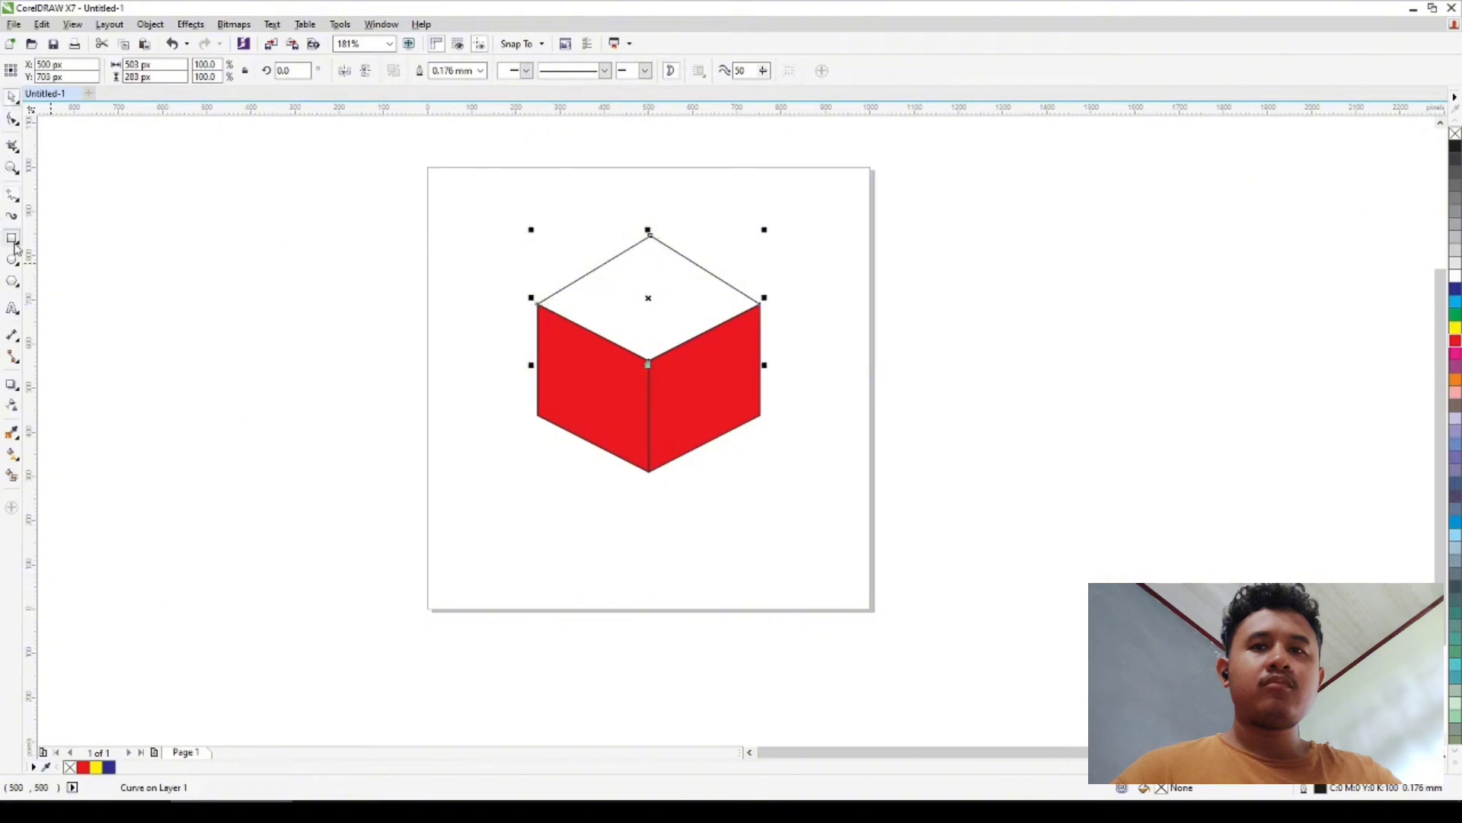
Place a vertical guideline at x 500 px through the cube's centre and align the top face's uppermost node with it
left_click_drag(29, 250, 660, 267)
left_click(11, 119)
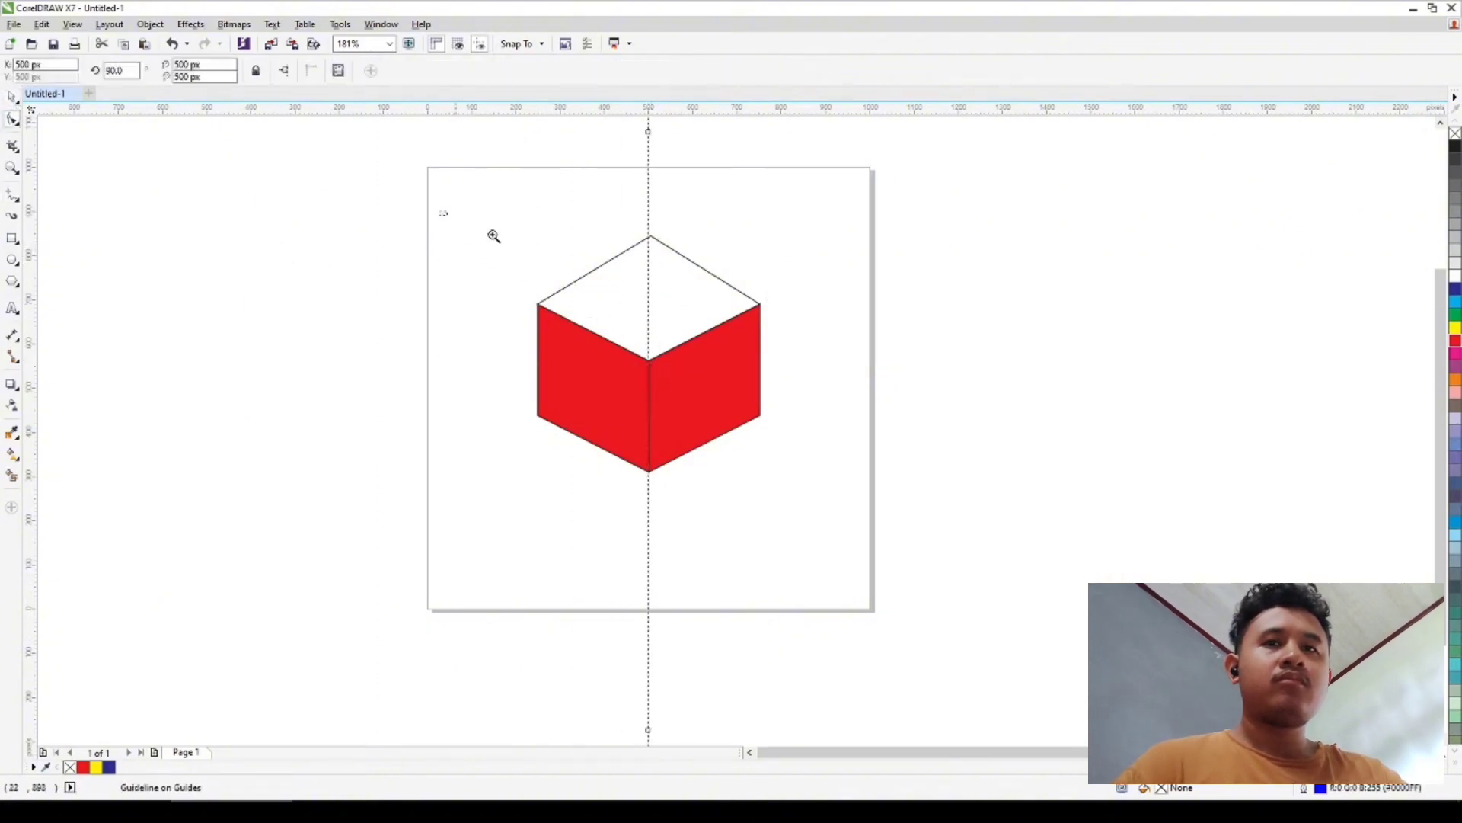
scroll(619, 242, "up", 3)
left_click(725, 226)
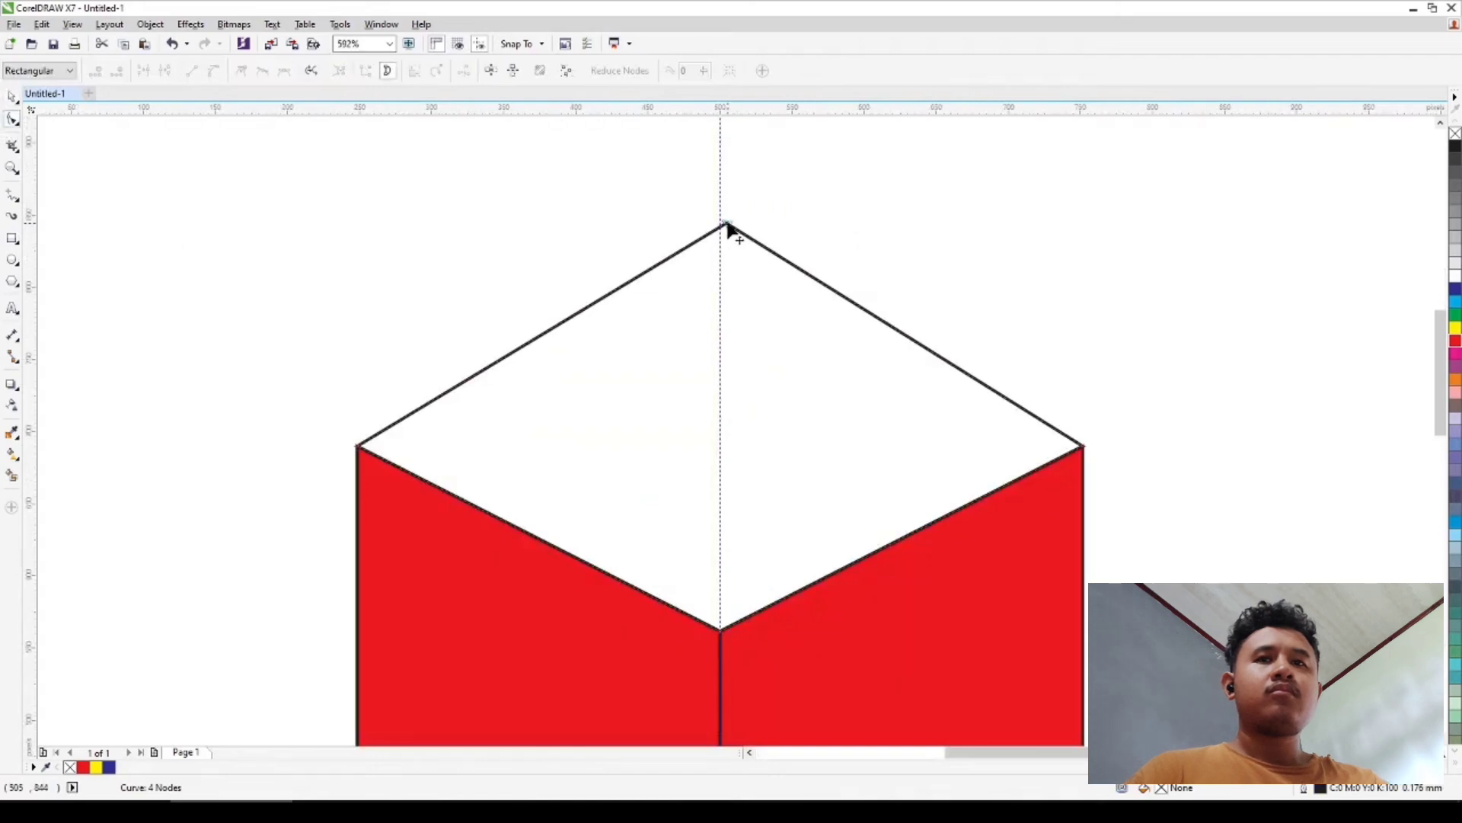
left_click_drag(726, 225, 721, 228)
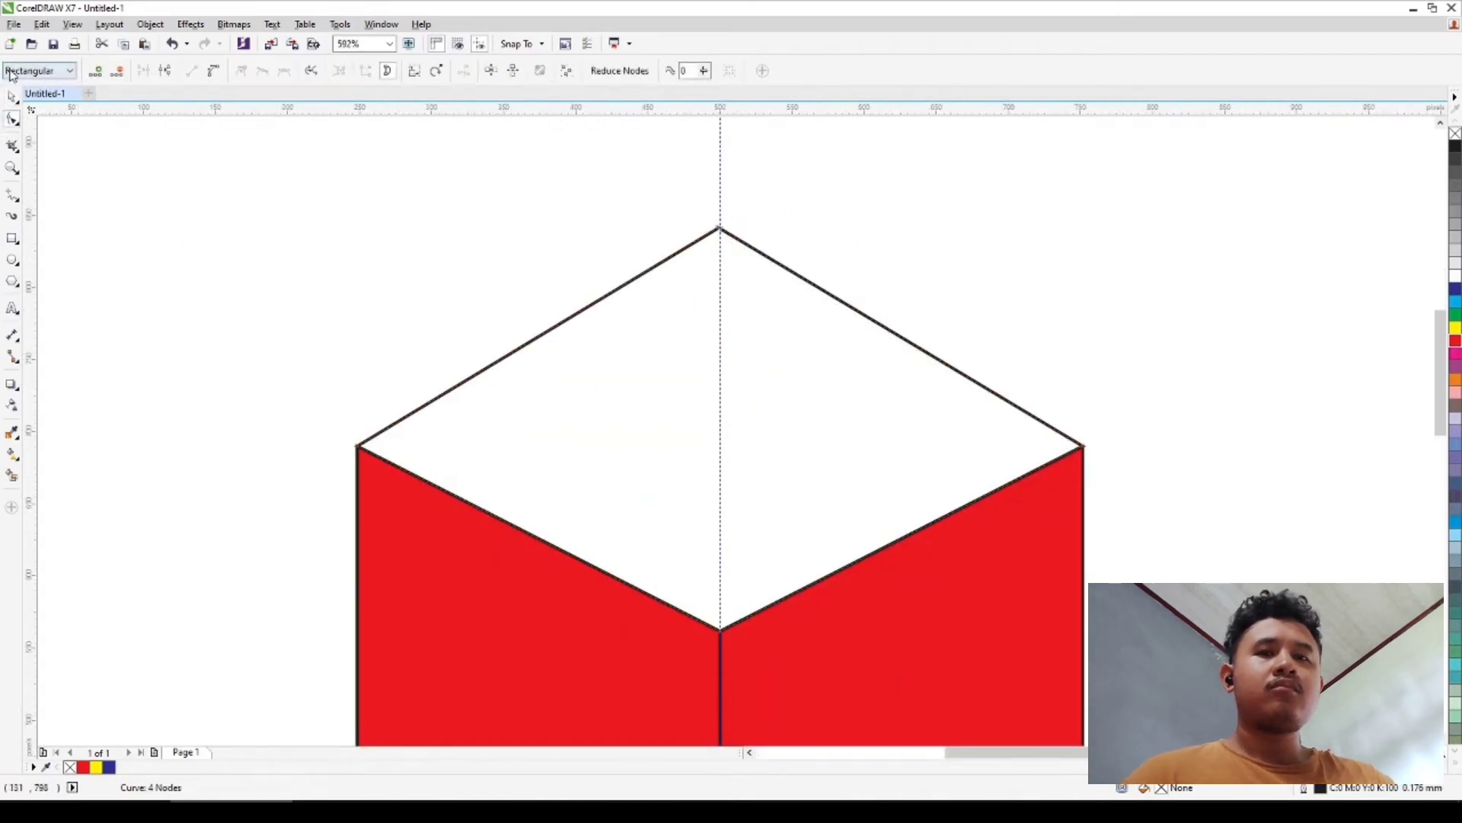
Delete the vertical guideline running through the centre of the cube
left_click(11, 96)
left_click(281, 238)
scroll(713, 239, "down", 1)
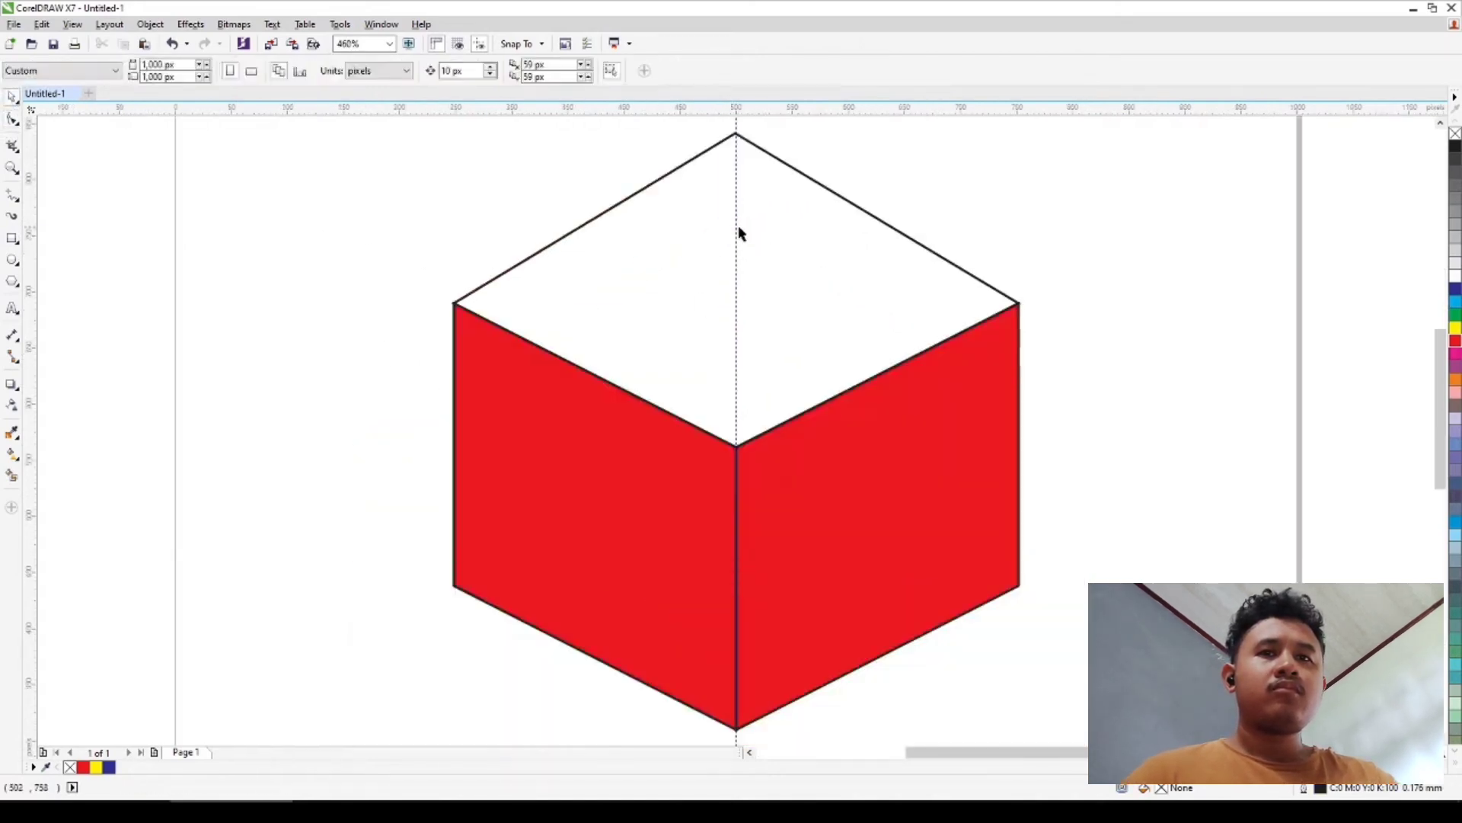
left_click(739, 233)
left_click(736, 238)
key("Delete")
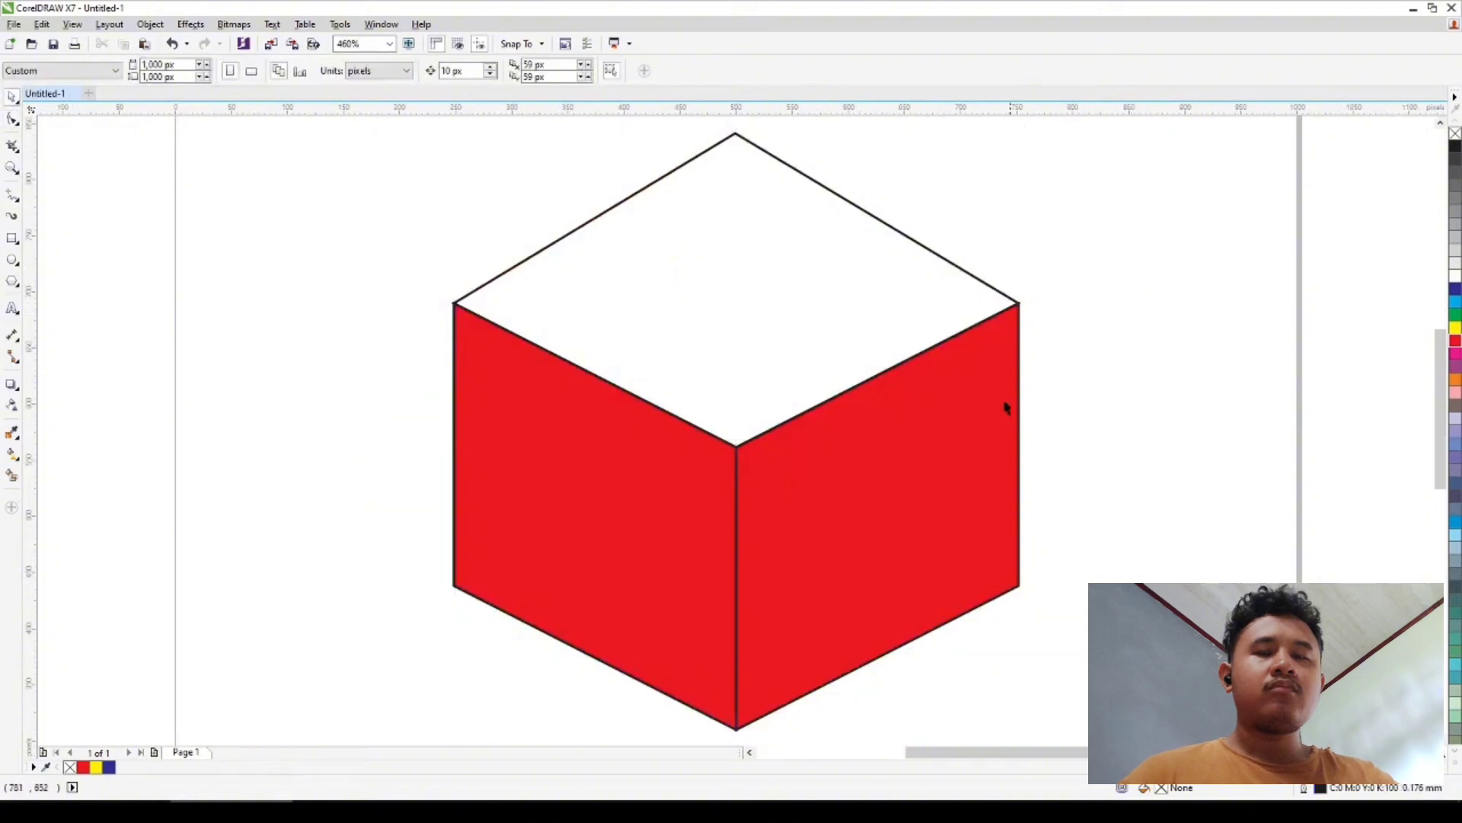
Fill the cube's top face with yellow and its right face with blue
left_click(738, 333)
left_click(1454, 327)
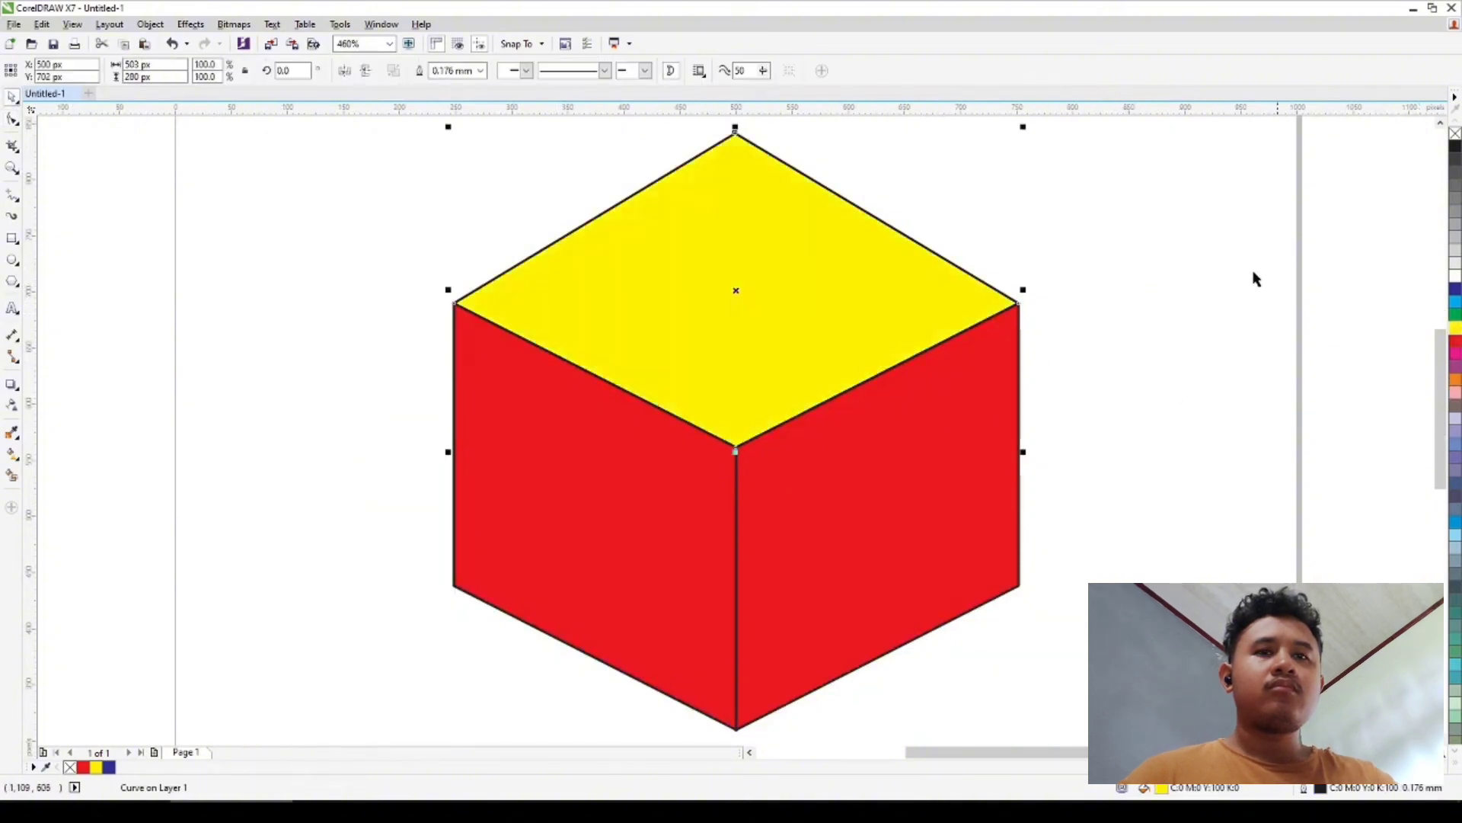
left_click(1254, 277)
left_click(808, 575)
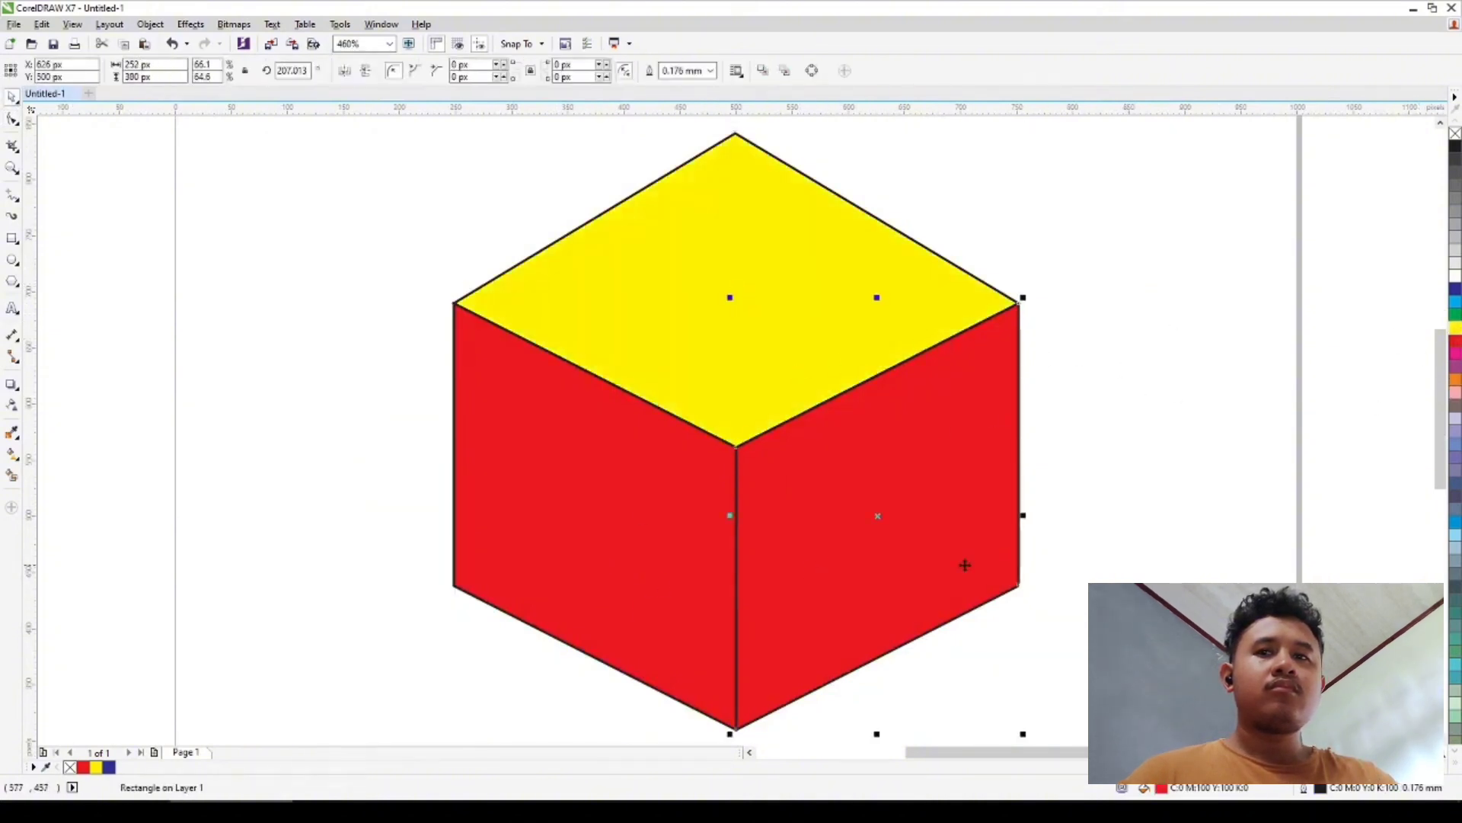
left_click(1455, 289)
left_click(1204, 474)
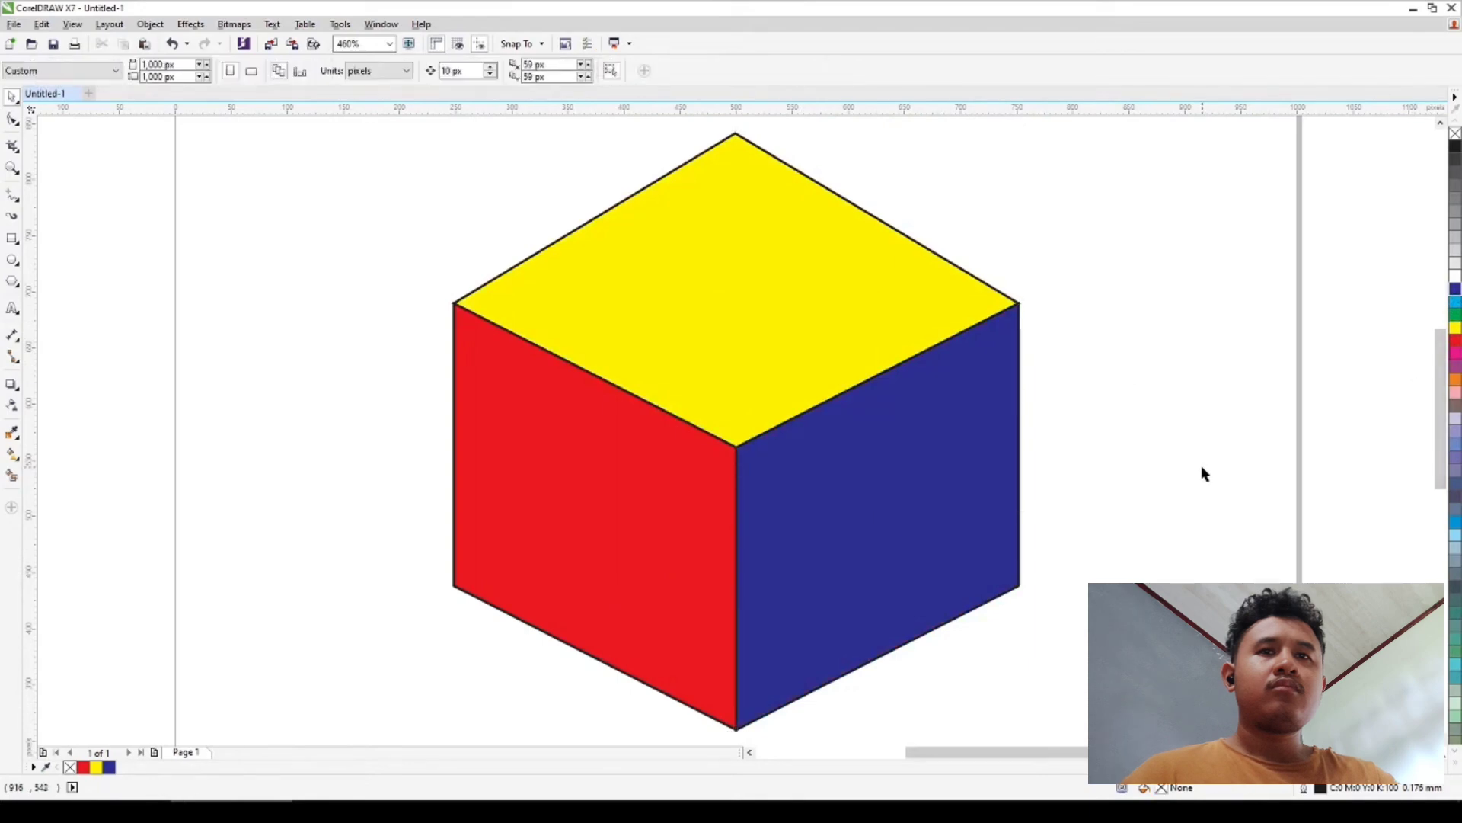
Group the cube's three coloured faces and centre the group on the page
key("z")
key("F3")
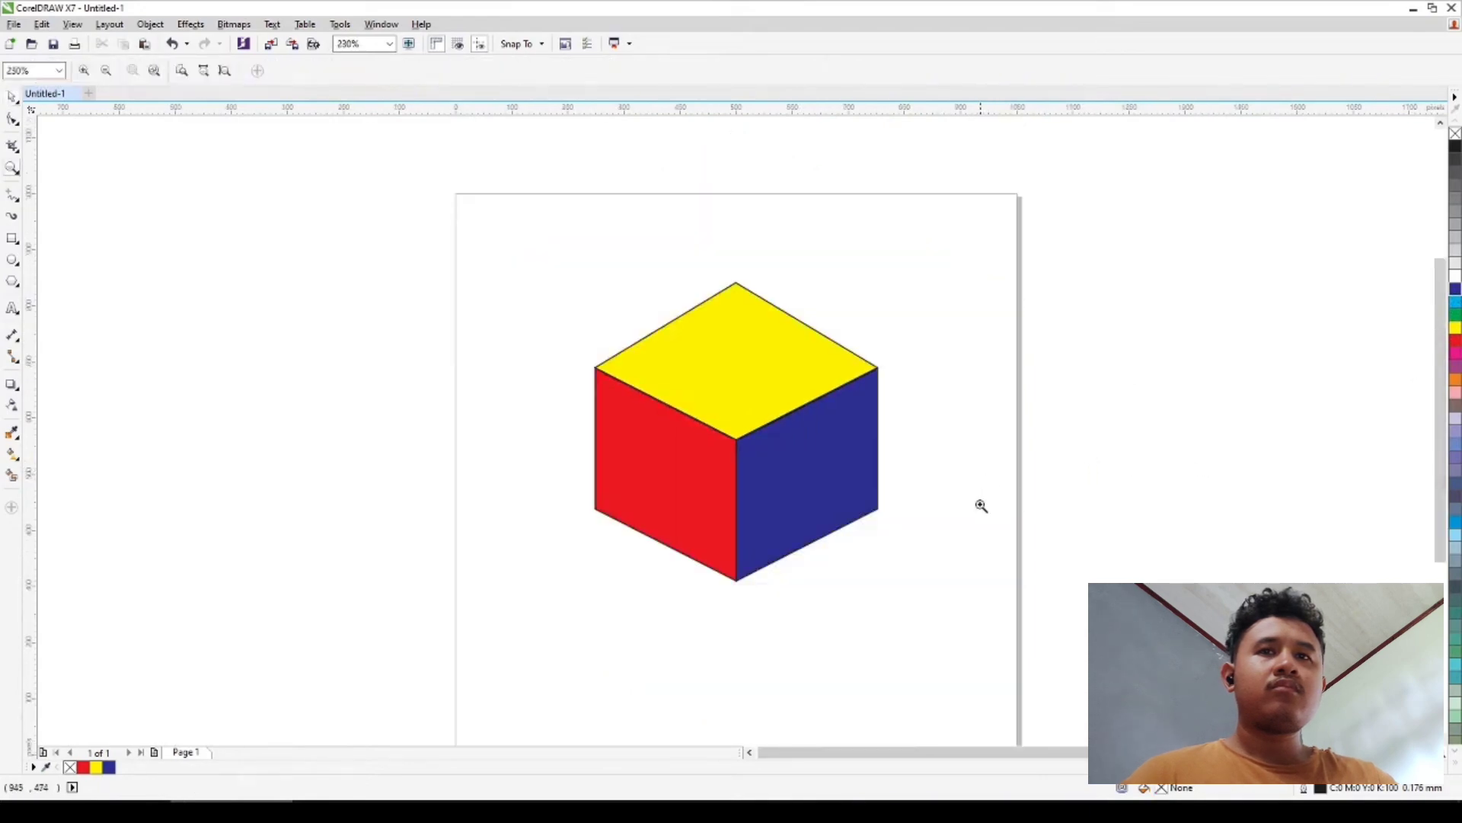
key("F3")
left_click(488, 271)
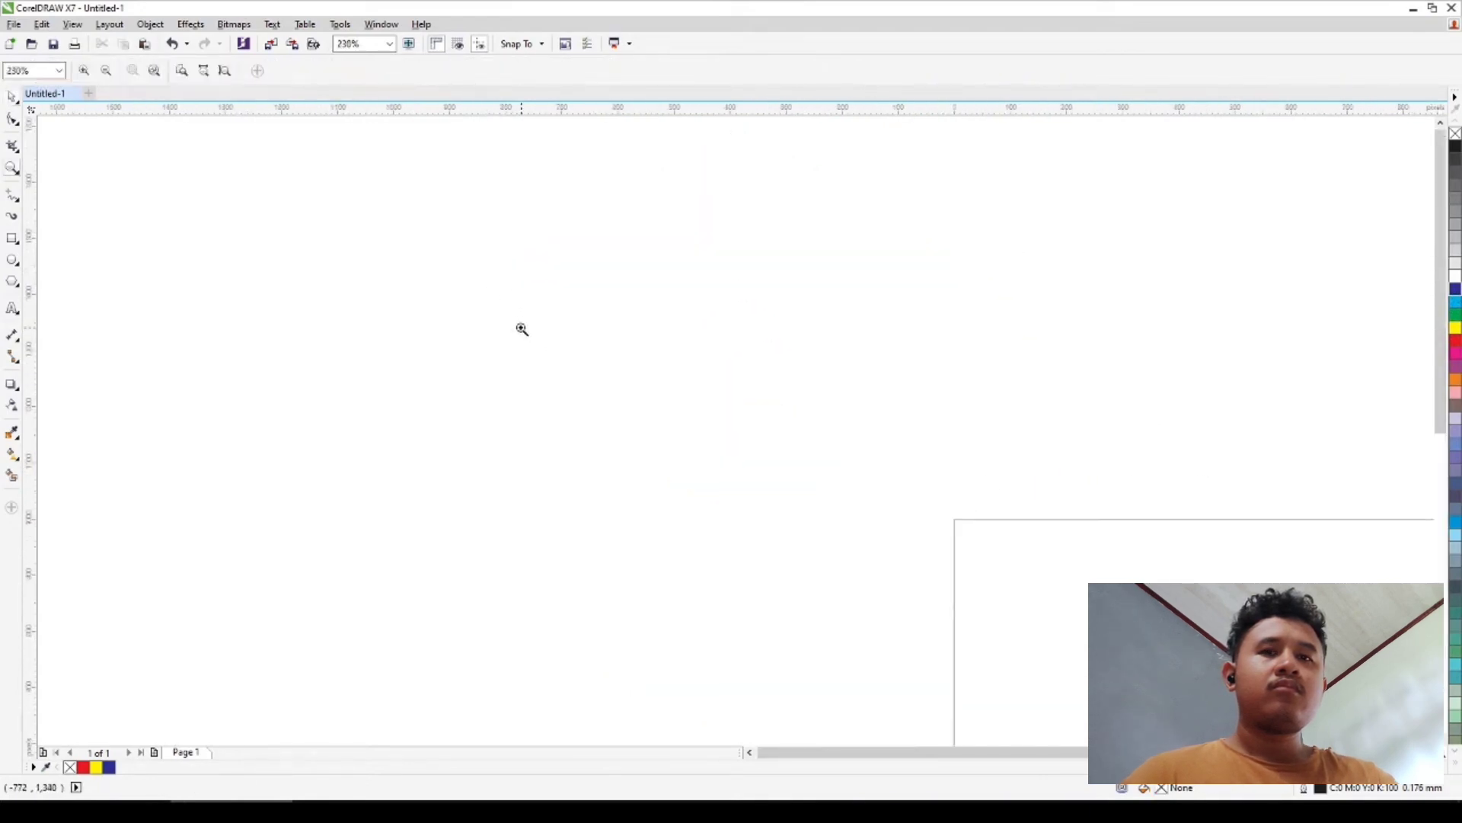
key("F3")
key("F3")
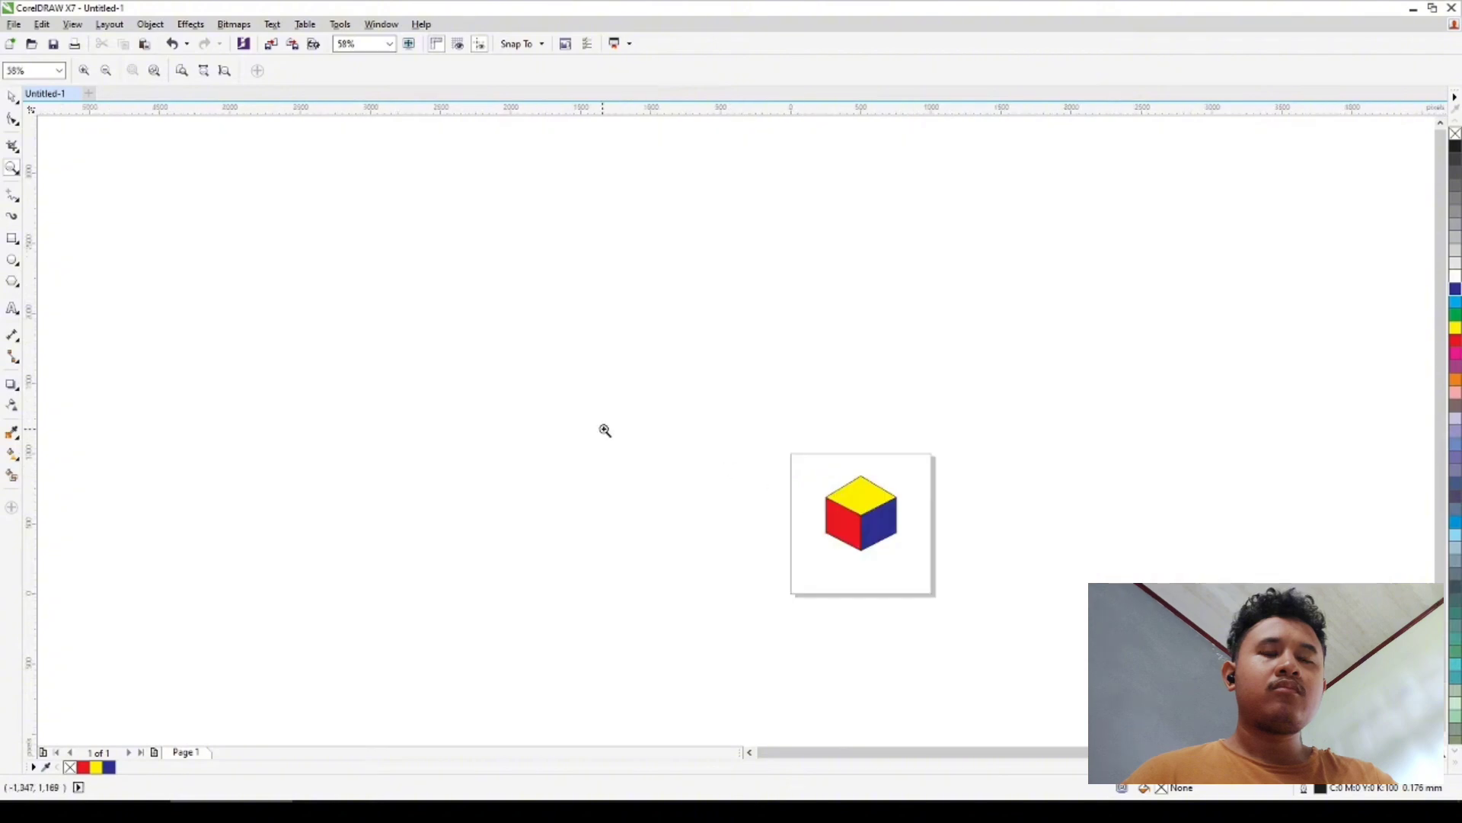
left_click_drag(572, 416, 1218, 663)
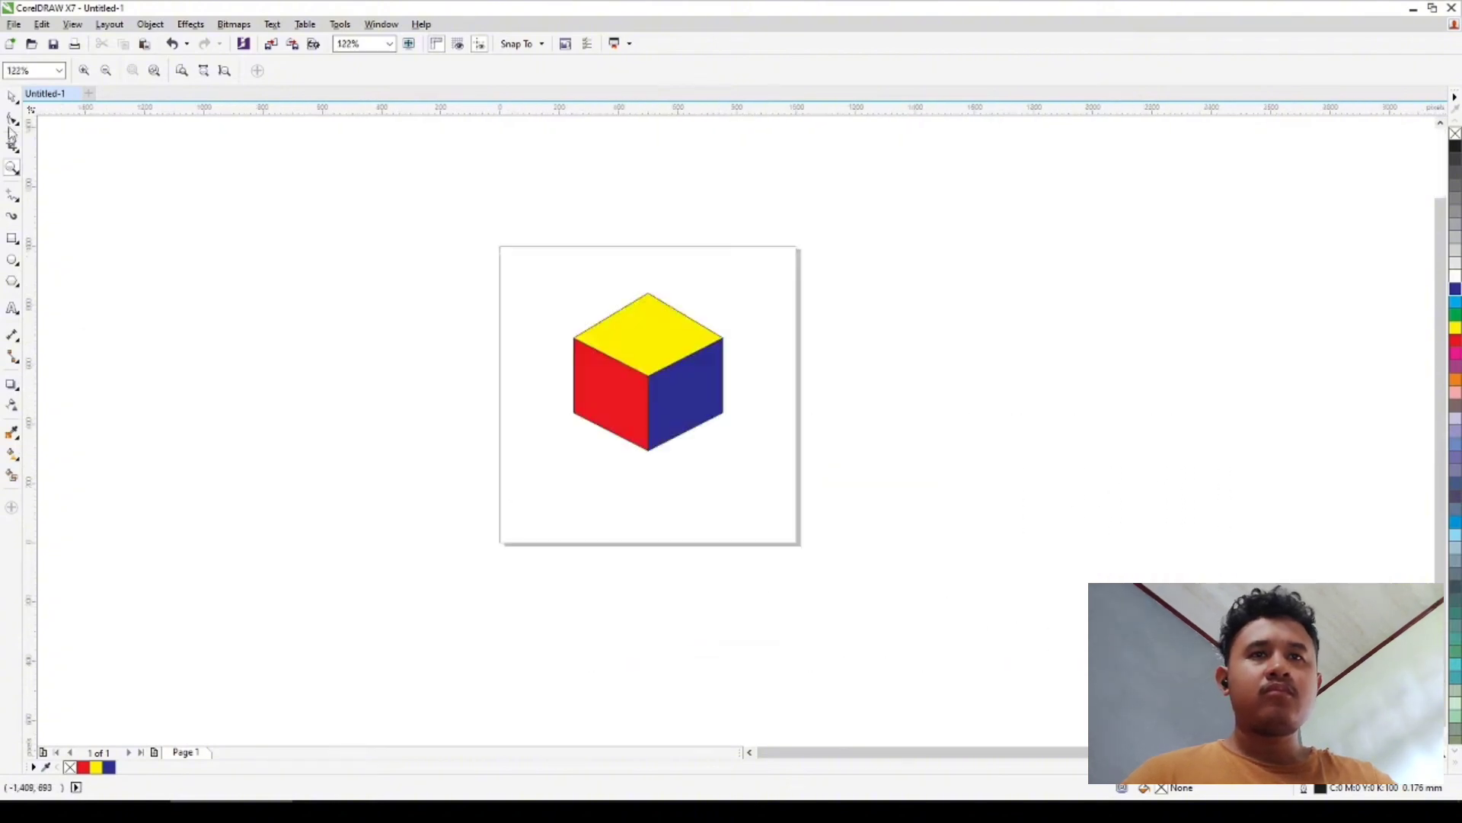
left_click_drag(271, 214, 983, 628)
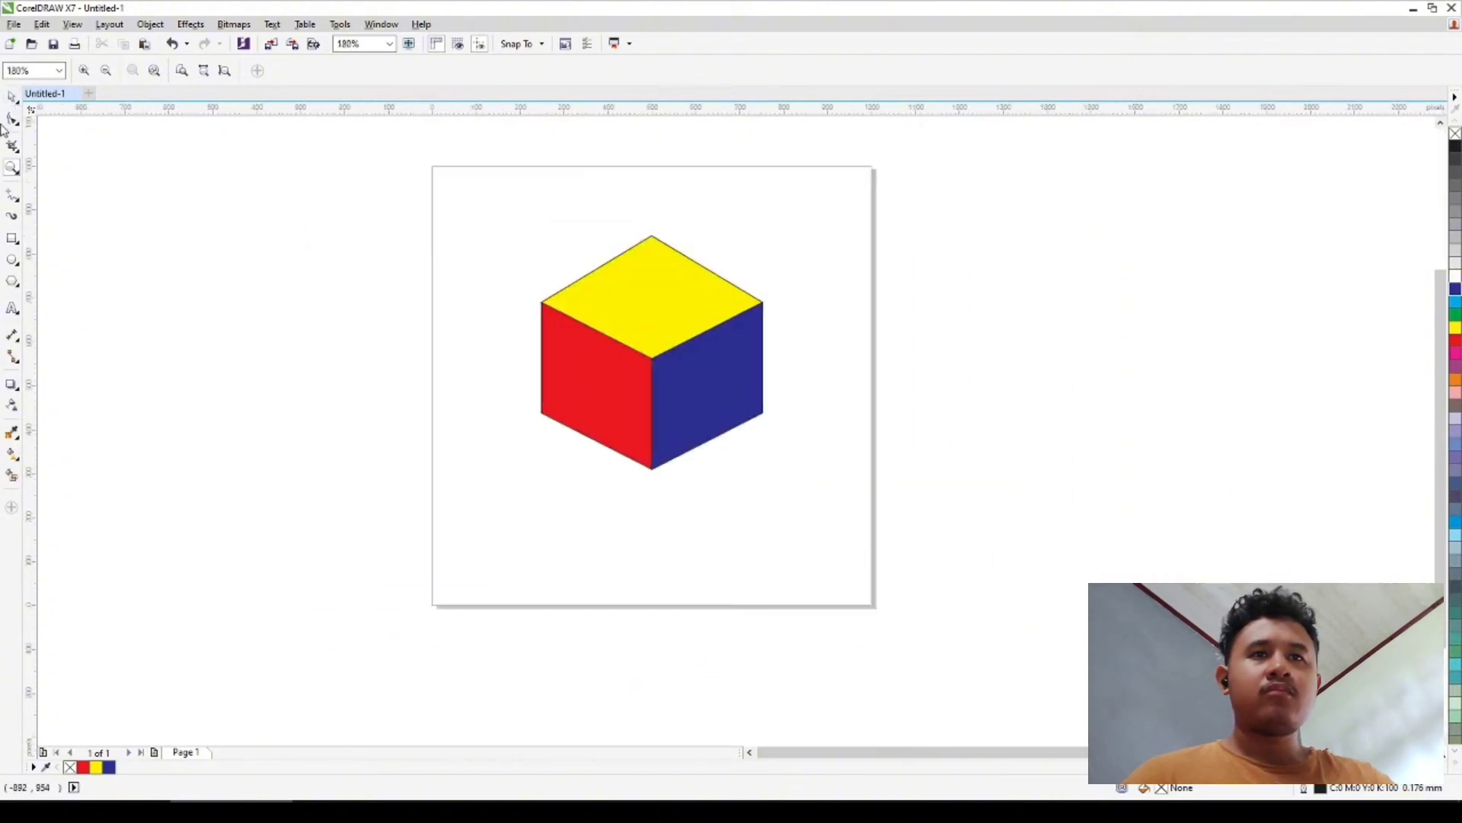
left_click(12, 97)
left_click_drag(330, 186, 937, 552)
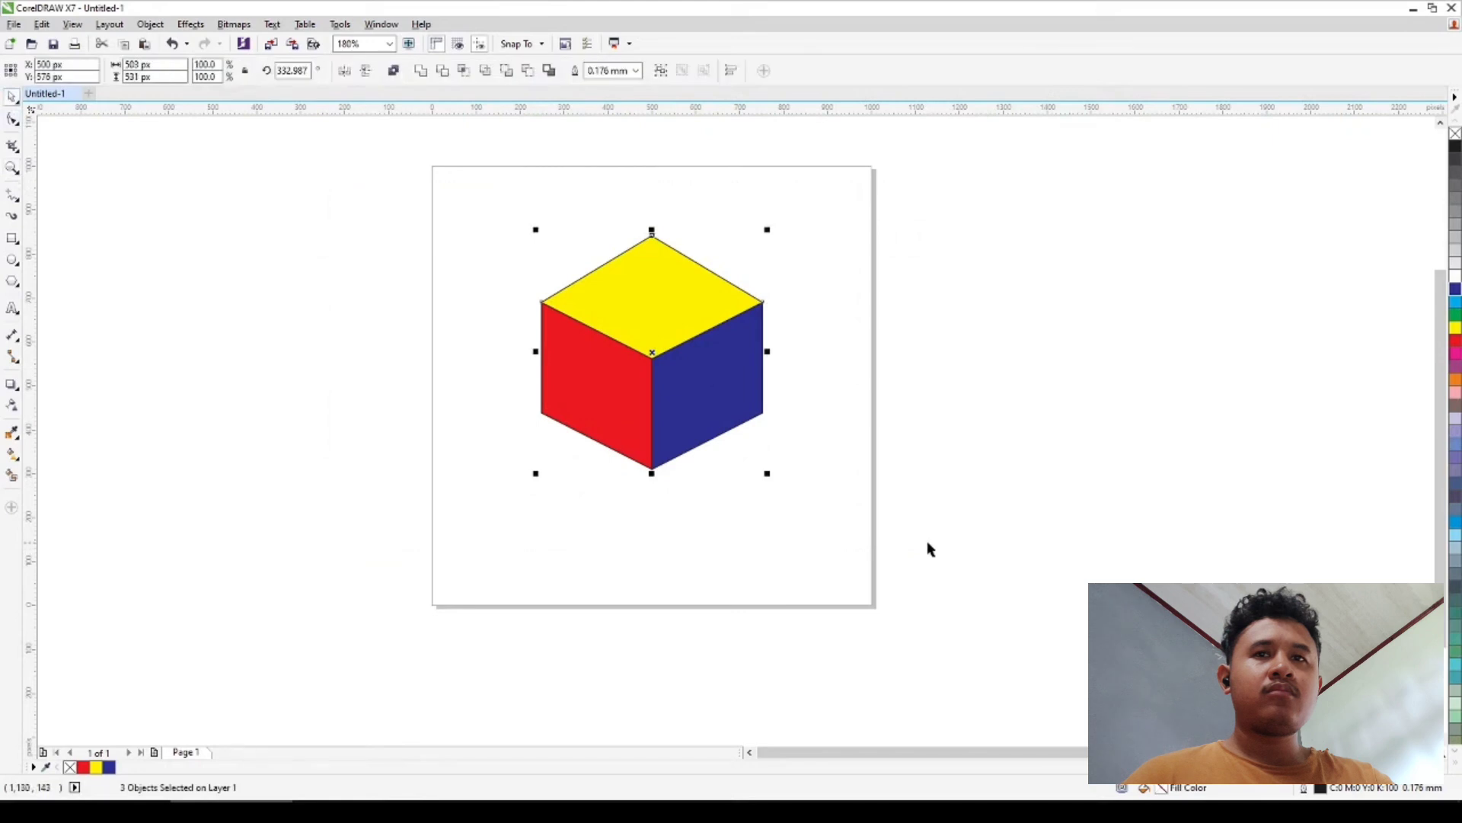
key("ctrl+g")
key("Down")
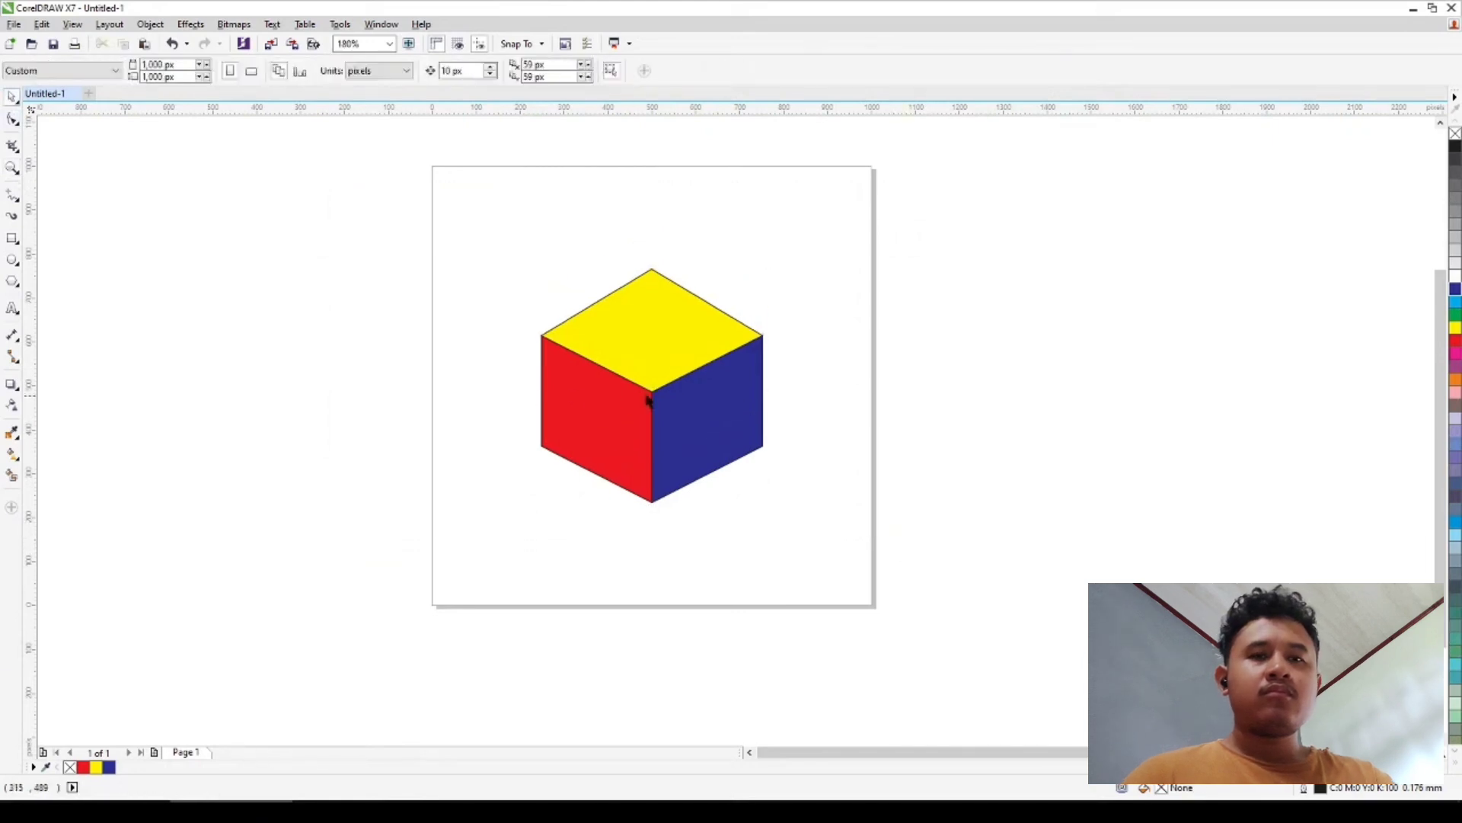
Place one copy of the cube on each side of the page, level with the original
left_click_drag(675, 411, 271, 374)
left_click(472, 544)
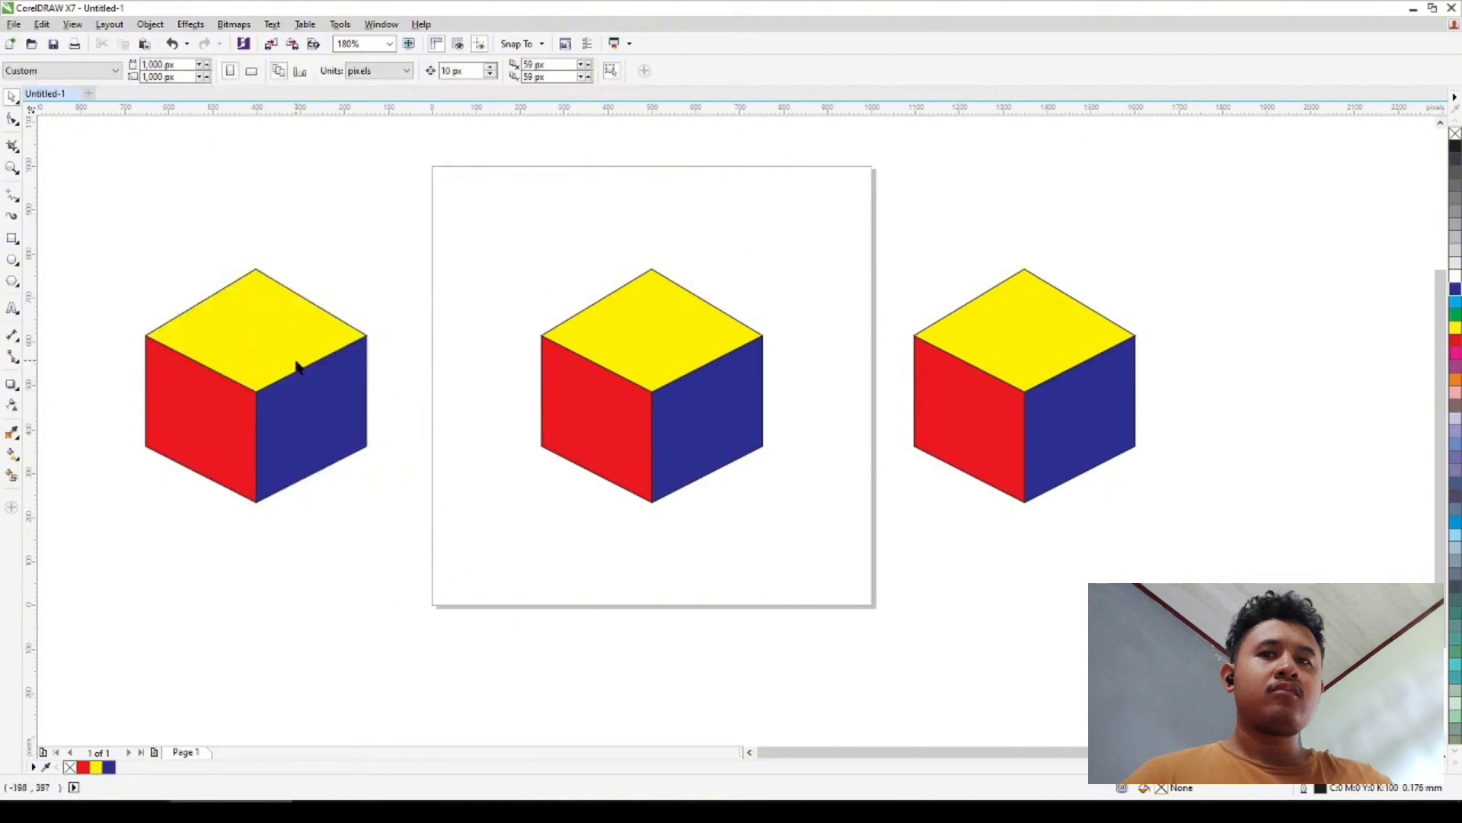
left_click(301, 438, "ctrl")
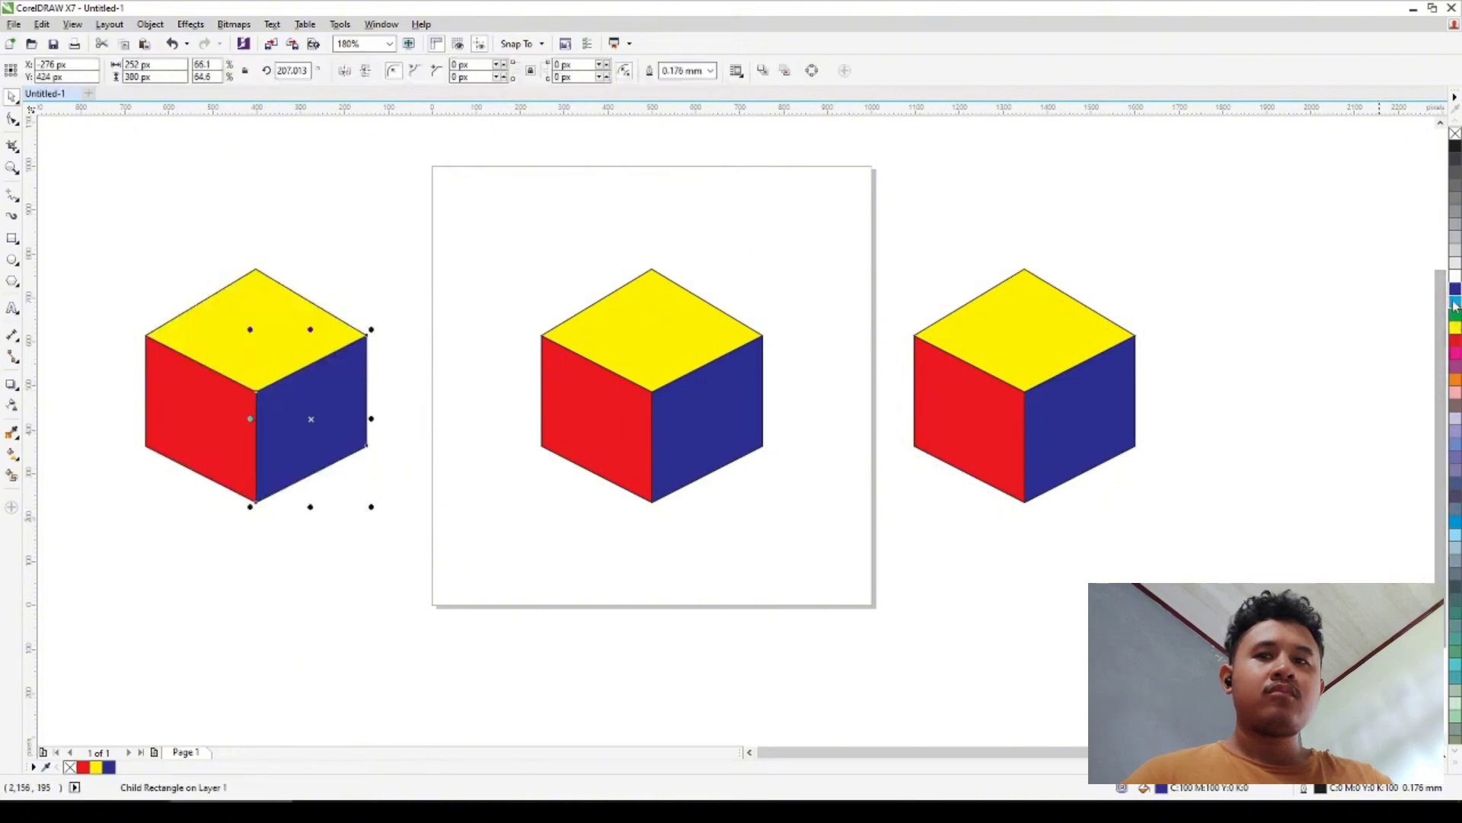
left_click(1455, 331)
key("ctrl+z")
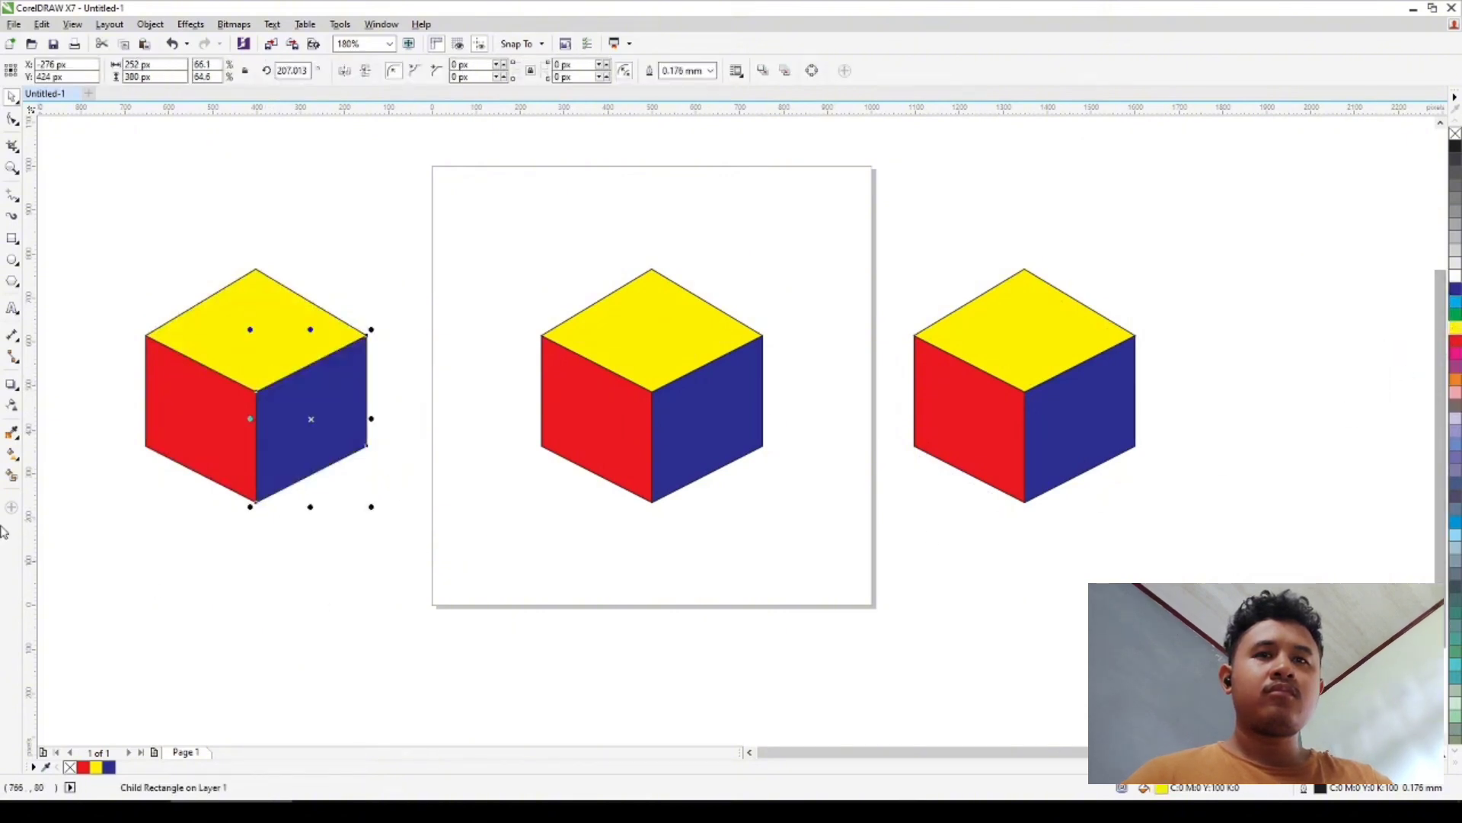
Use colours sampled from the middle cube to fill the left cube's right face red and its top face blue
left_click(12, 432)
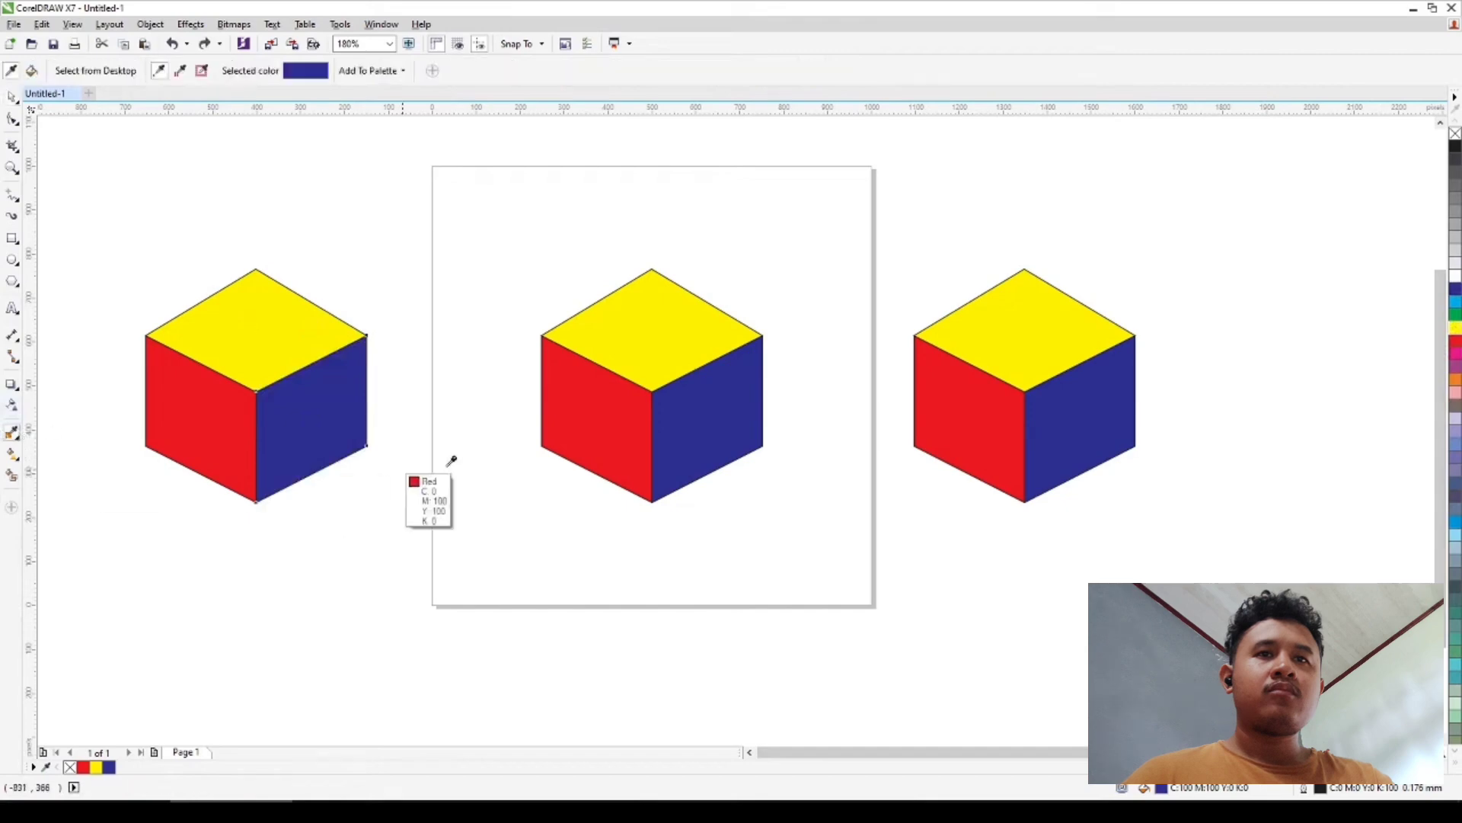
left_click(628, 427)
left_click(336, 427)
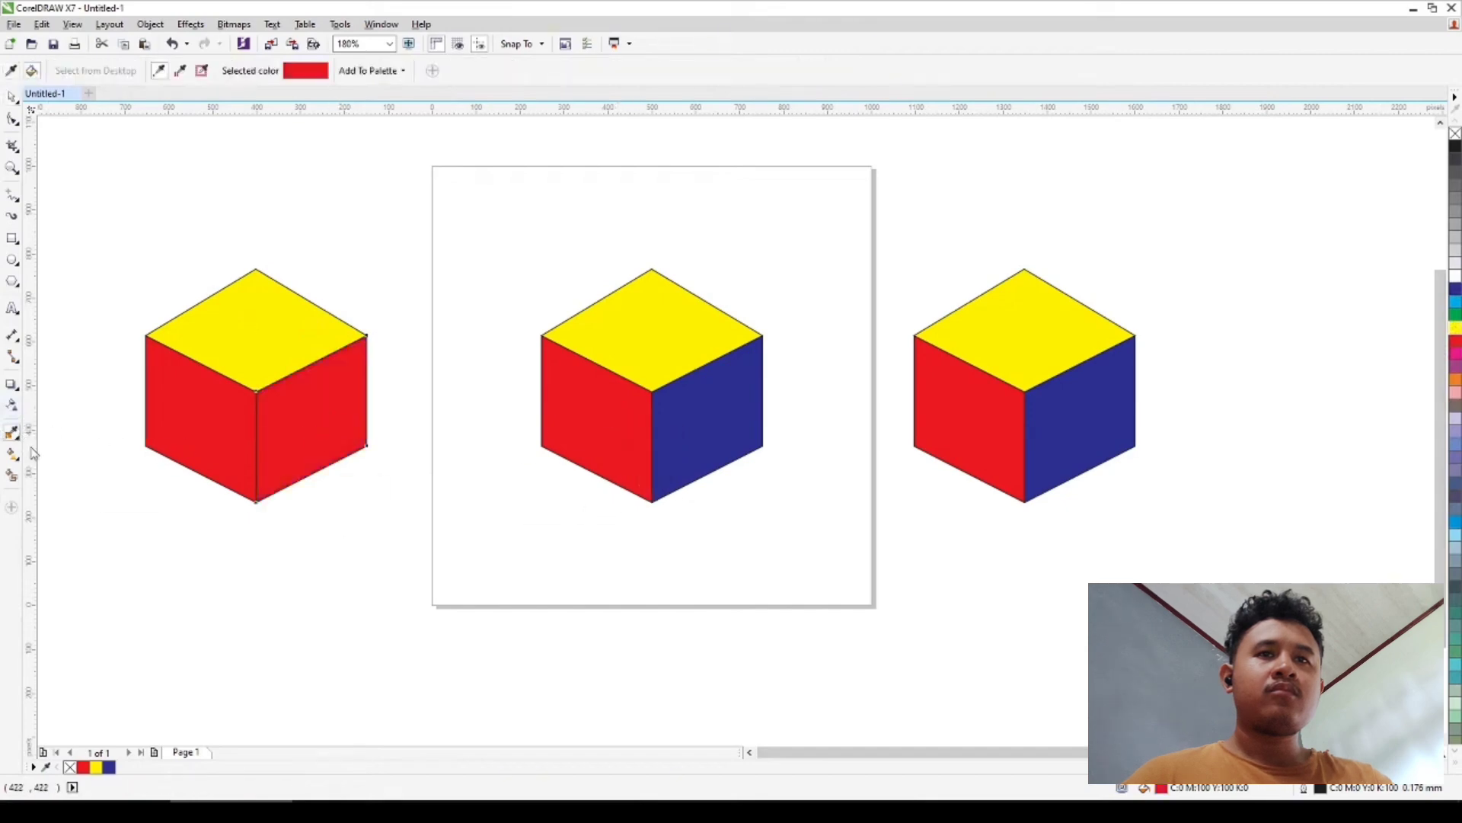
left_click(12, 71)
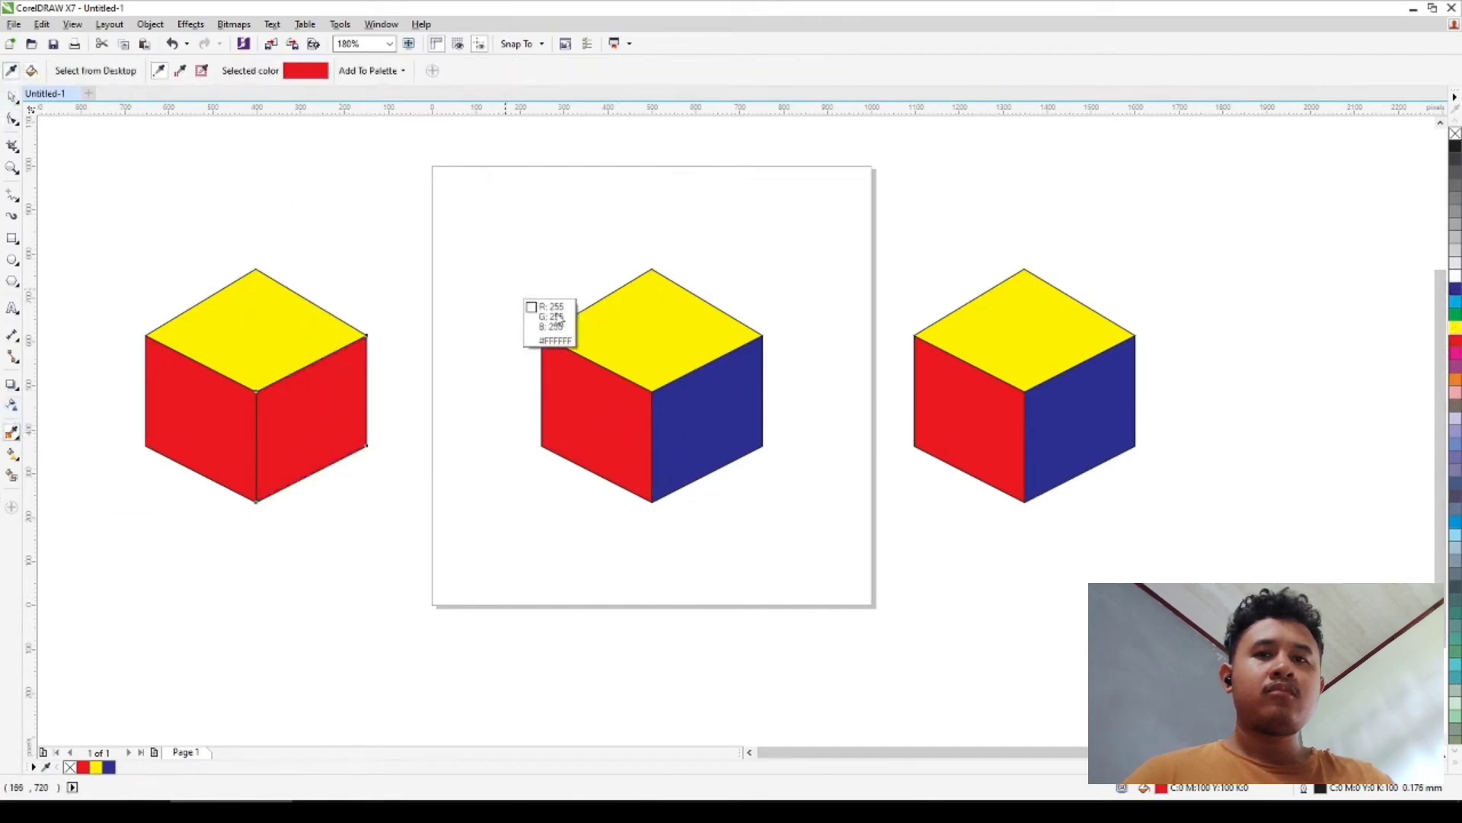
left_click(716, 406)
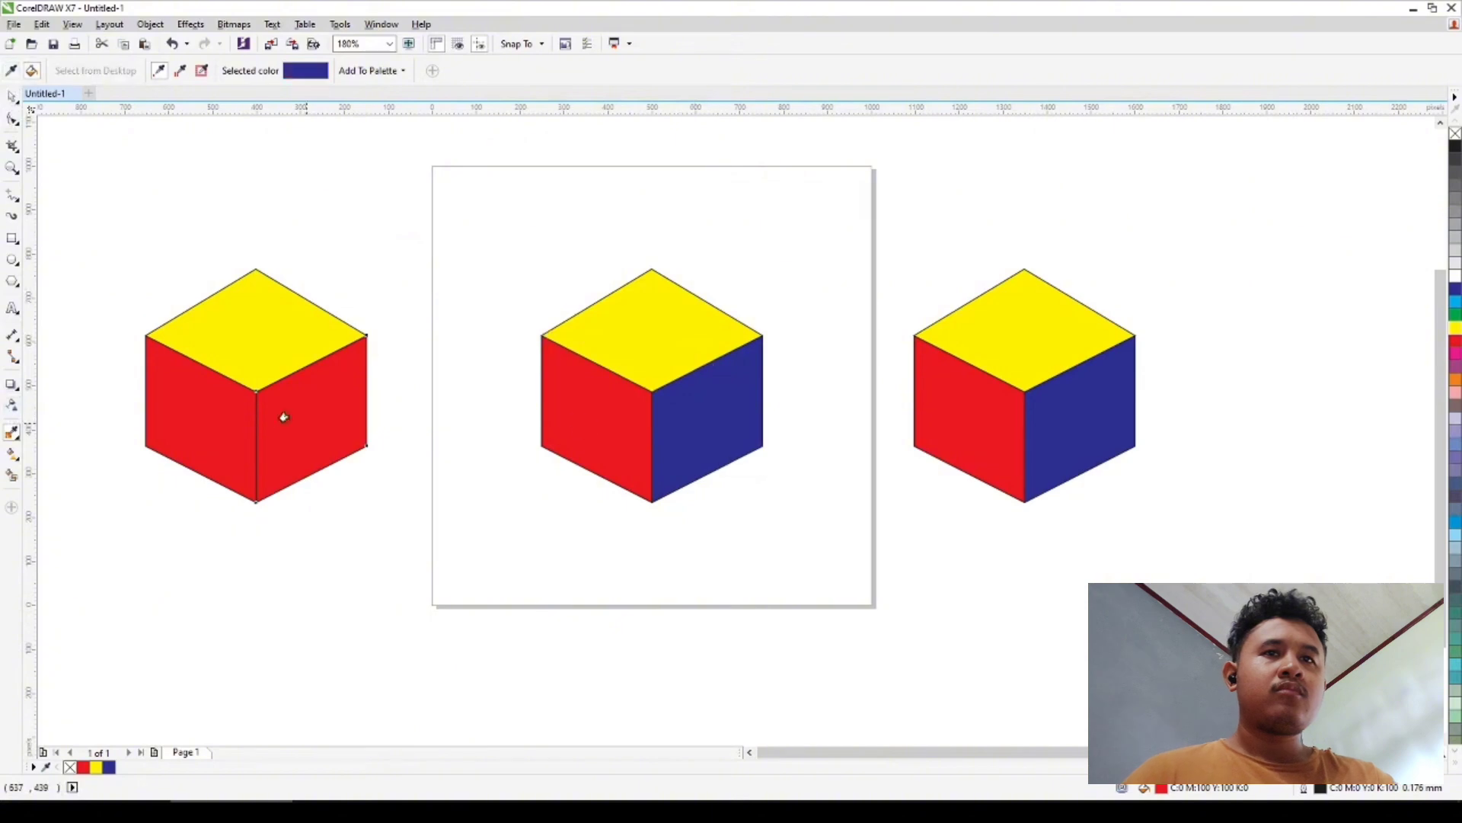
left_click(212, 320)
Fill the left cube's left face with yellow sampled from the middle cube's top face
left_click(11, 428)
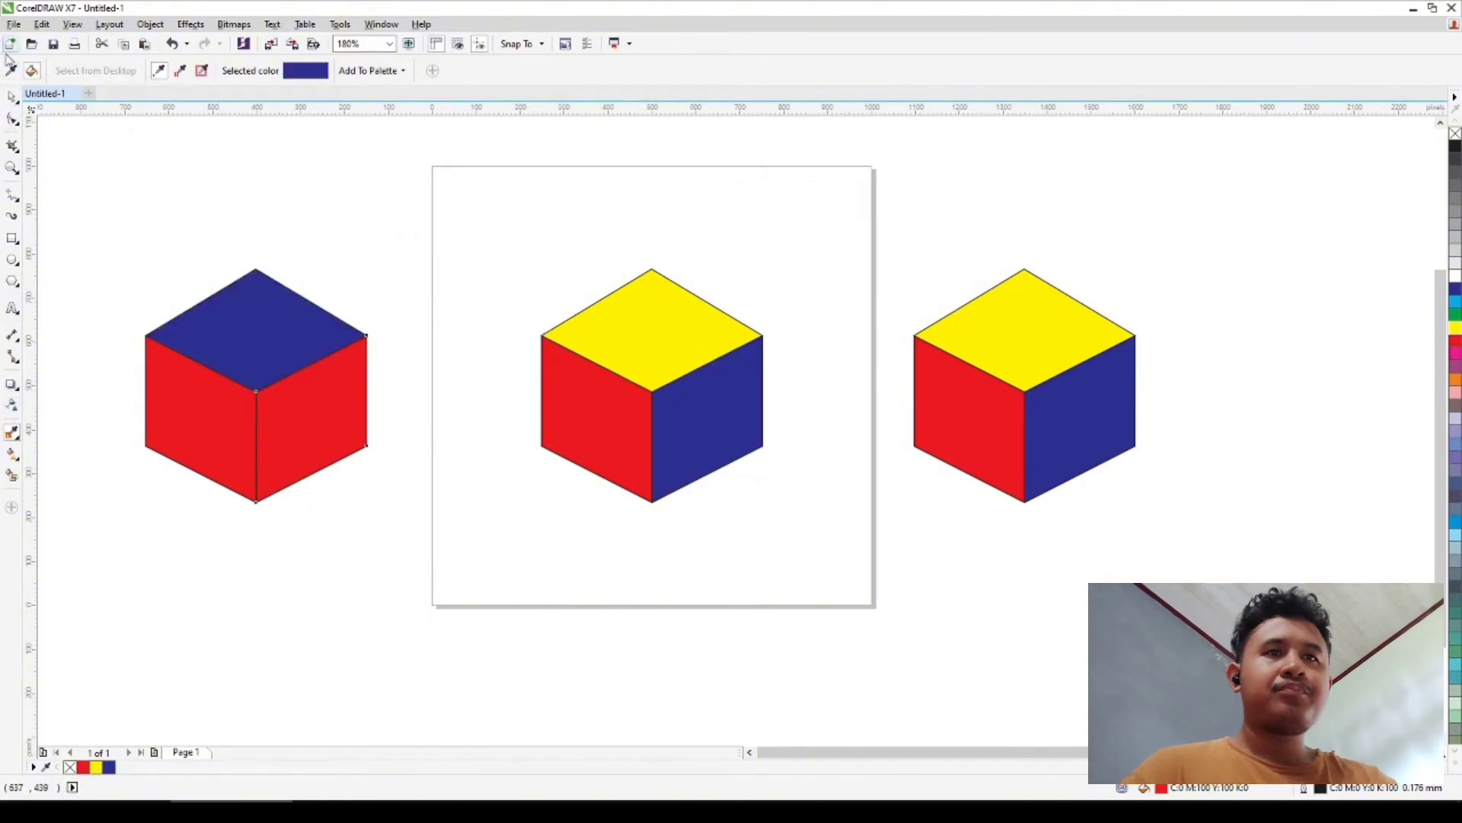
left_click(573, 330)
left_click(213, 410)
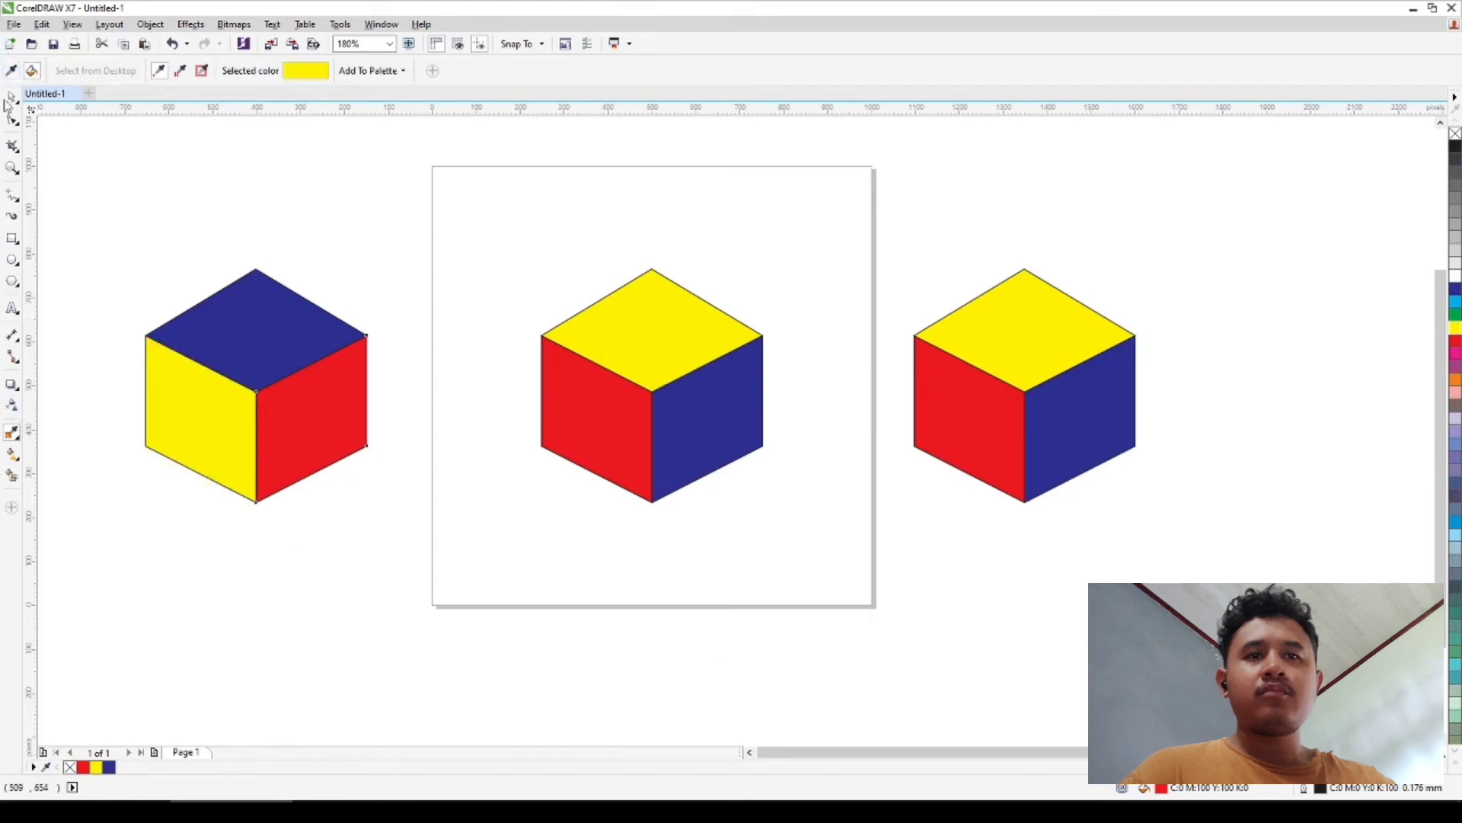
Fill the right cube's left face with blue sampled from the middle cube's right face
left_click(11, 73)
left_click(733, 434)
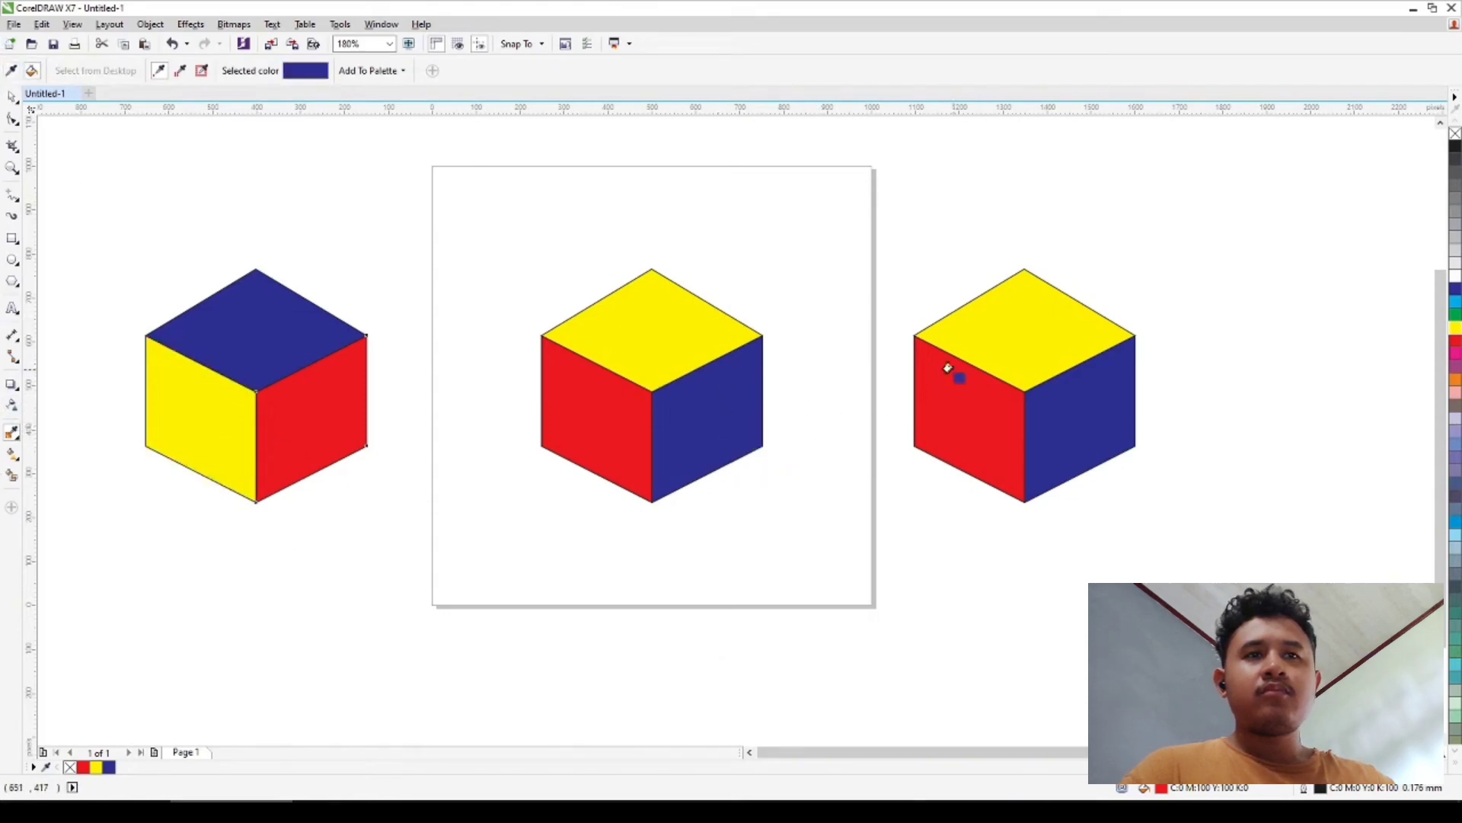
left_click(943, 436)
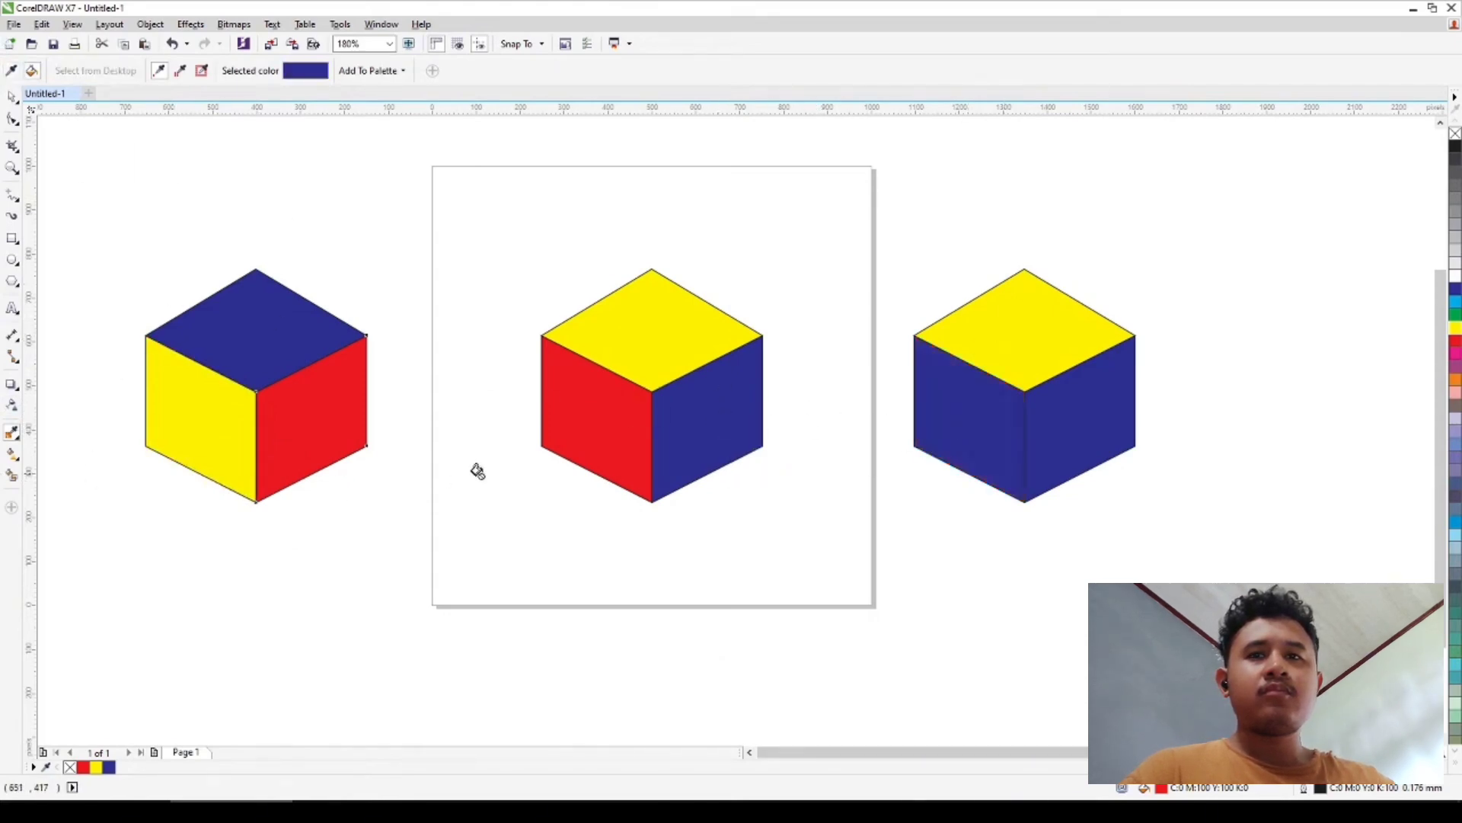
Fill the right cube's right face with yellow sampled from the left cube, and its top face with red sampled from the middle cube
left_click(11, 70)
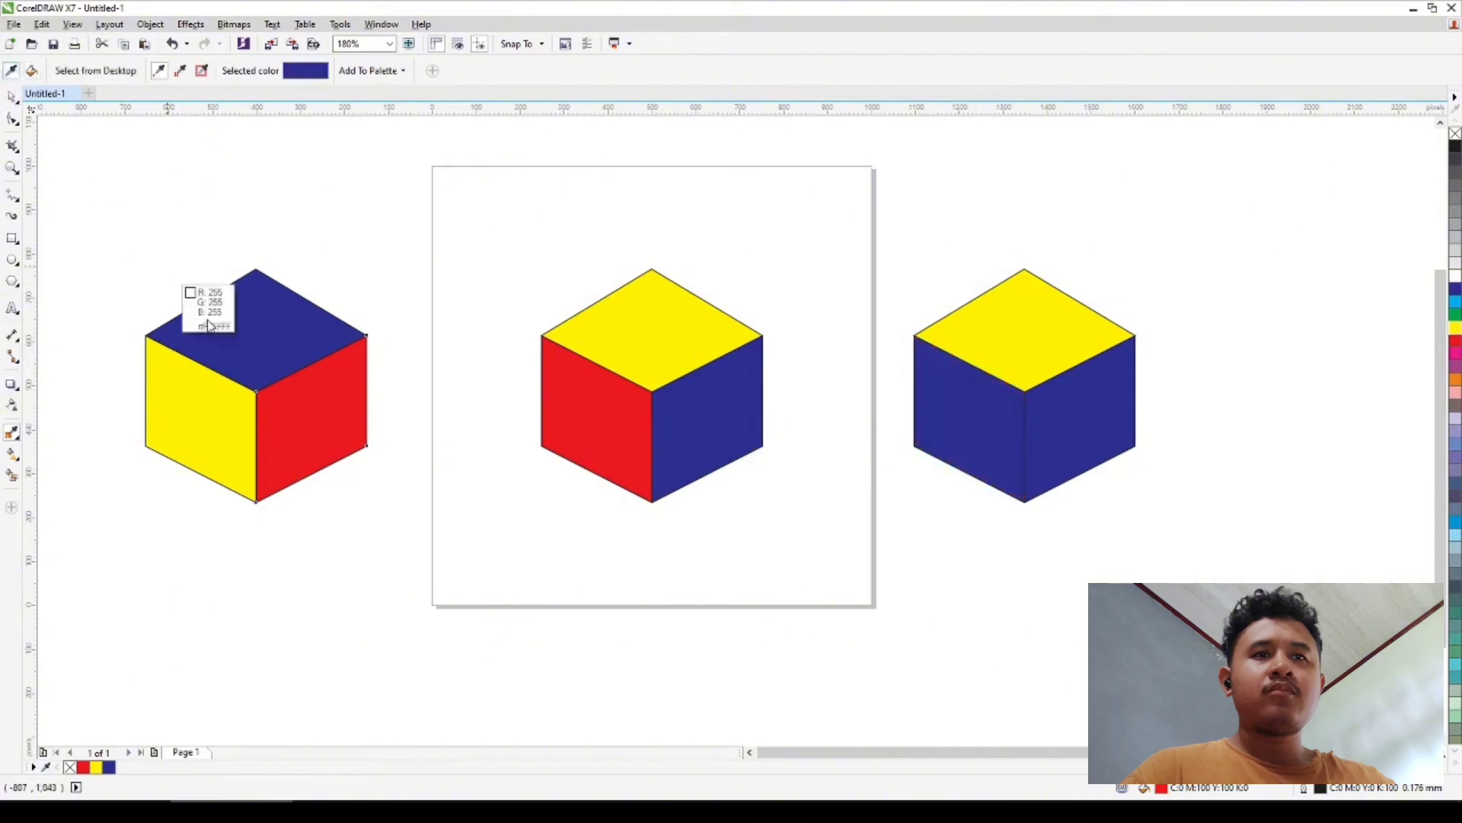
left_click(199, 448)
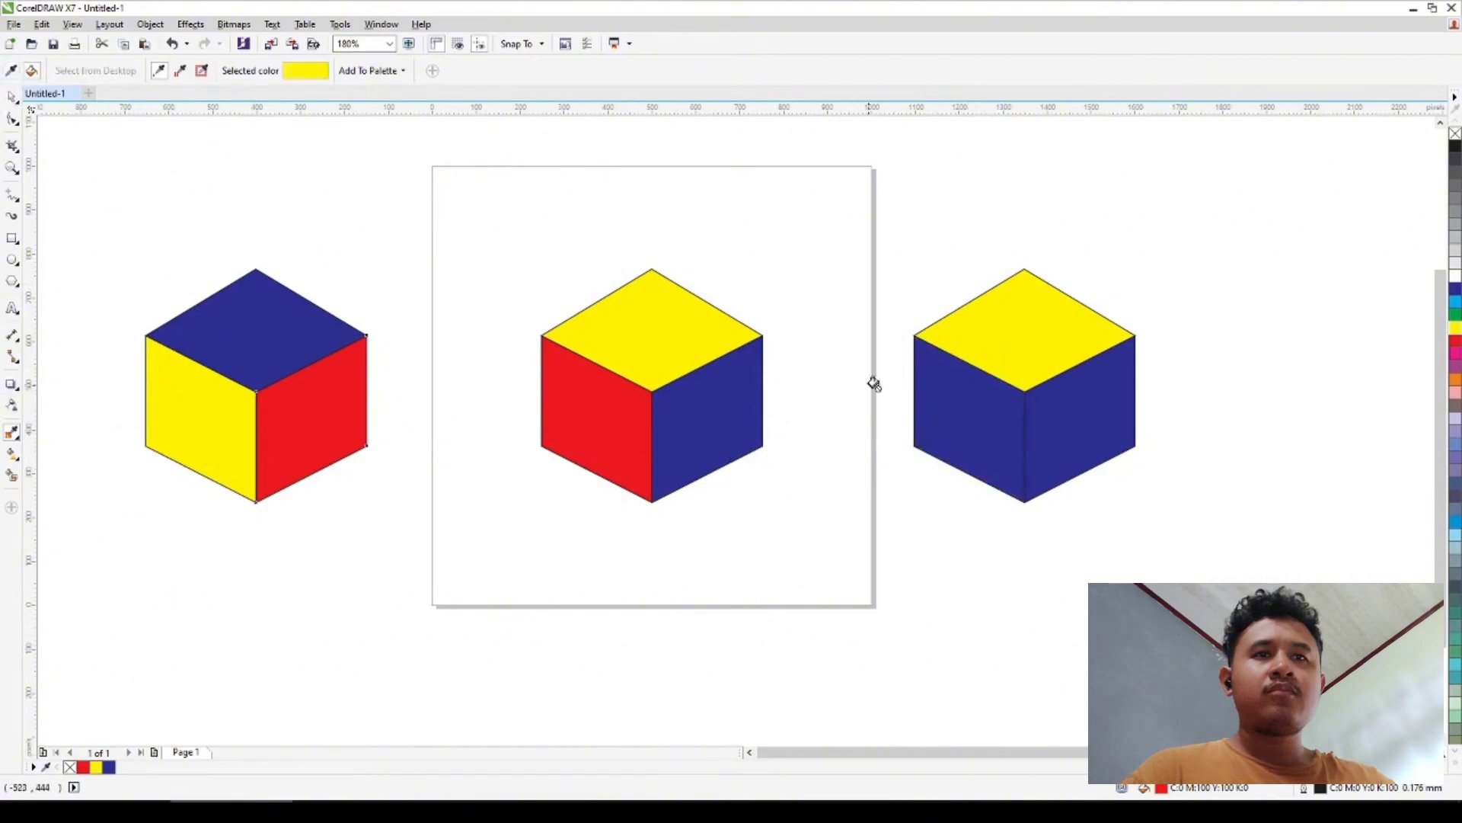
left_click(1103, 416)
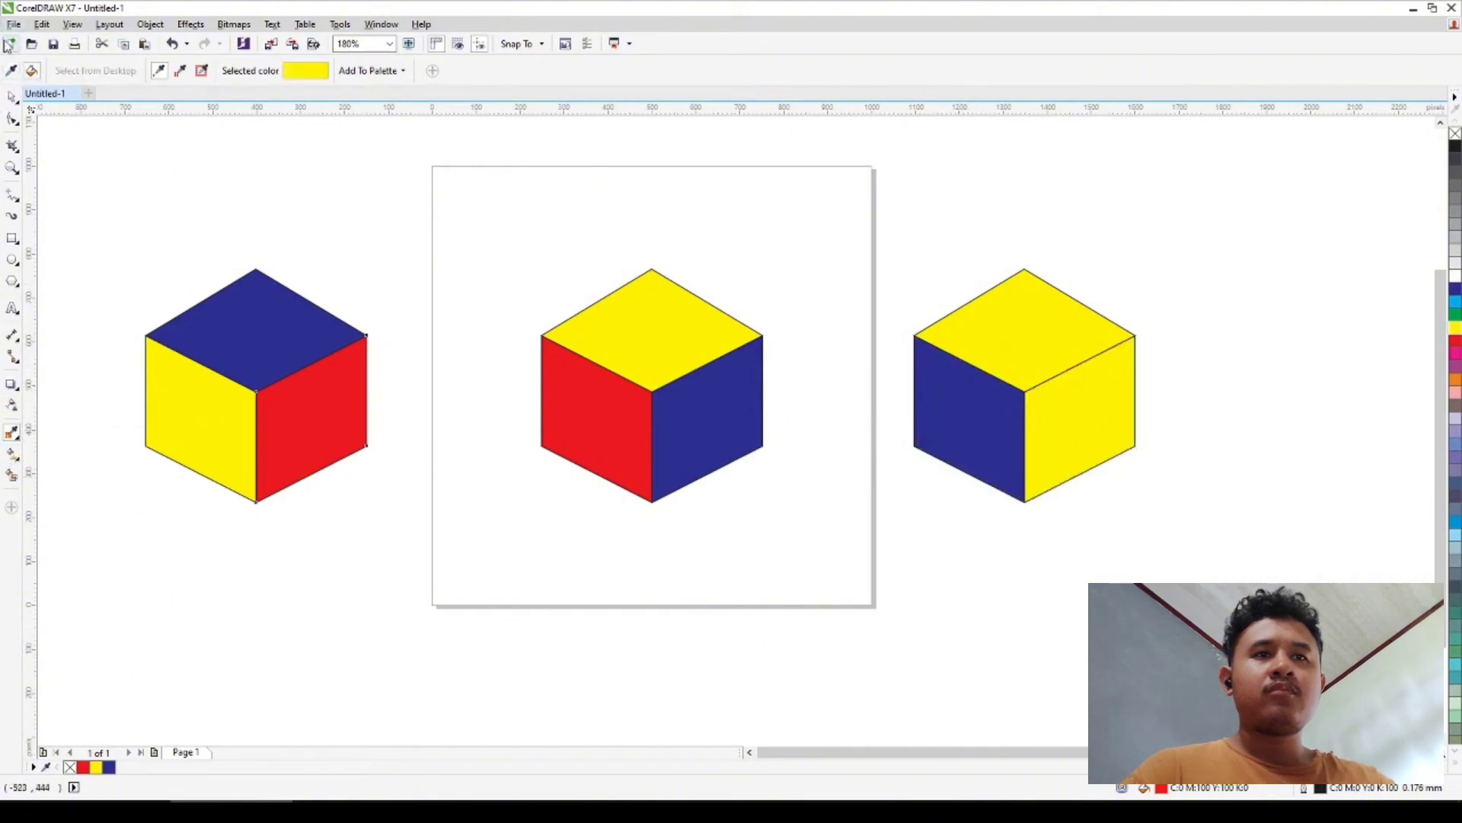
left_click(11, 70)
left_click(597, 427)
left_click(976, 346)
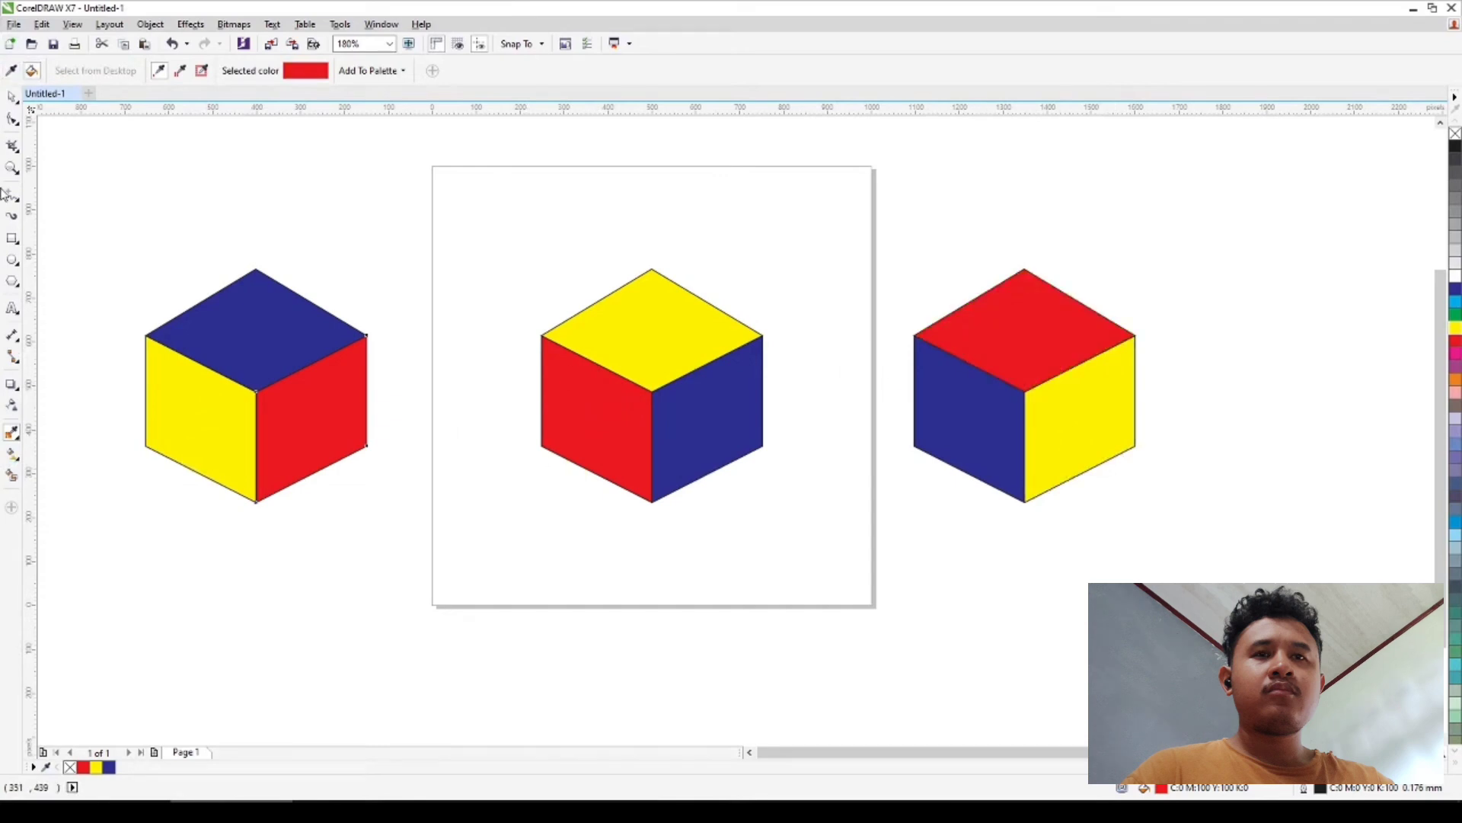
Try moving the cubes to test that each moves as one group, and undo the moves
left_click(13, 95)
left_click_drag(126, 214, 1285, 578)
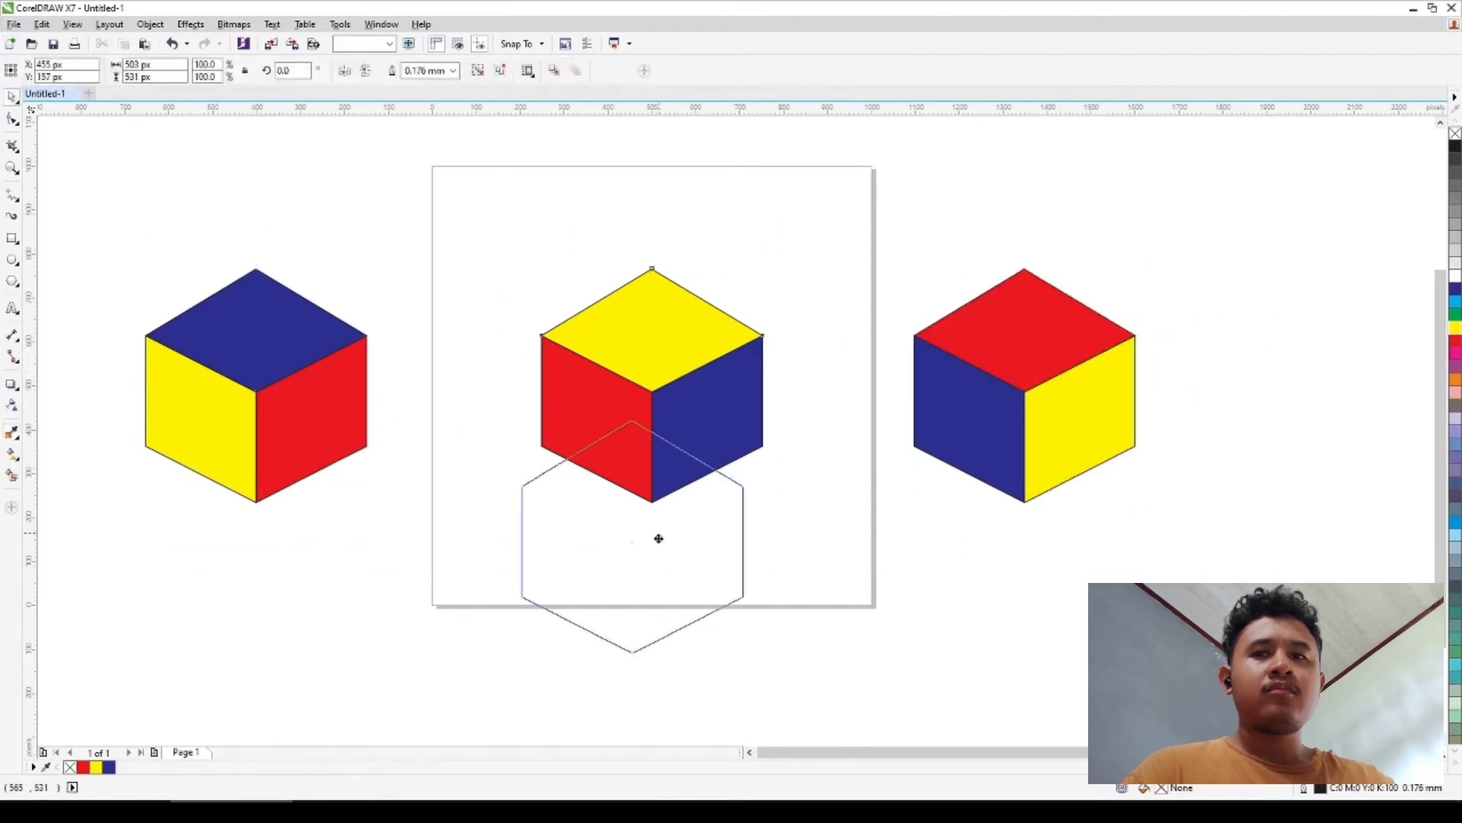
left_click(976, 418)
left_click_drag(212, 409, 163, 516)
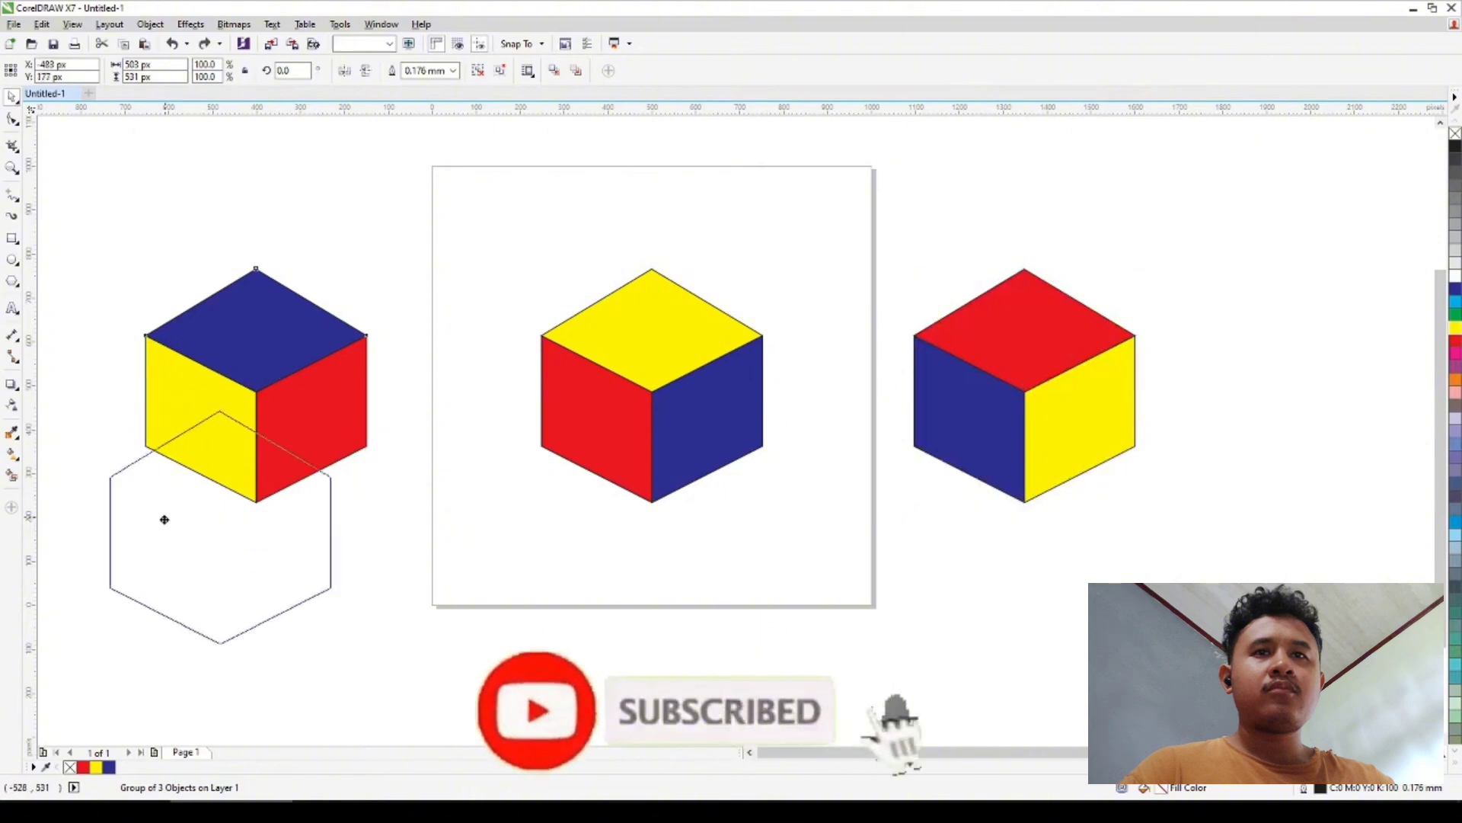
key("ctrl+z")
left_click(620, 548)
left_click(640, 333)
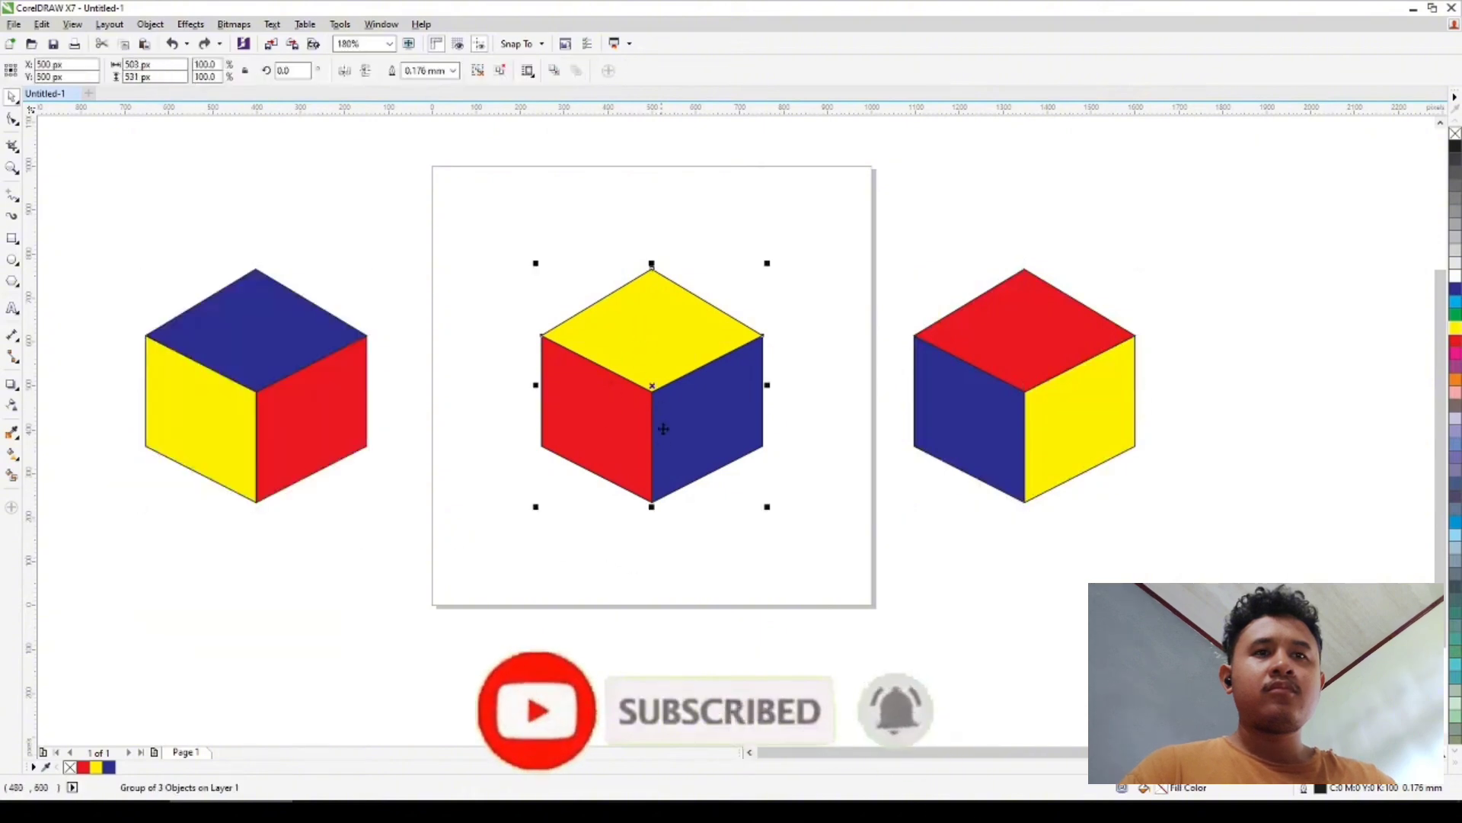
Copy the left cube and switch to the Corel PHOTO-PAINT movie document
left_click(271, 336)
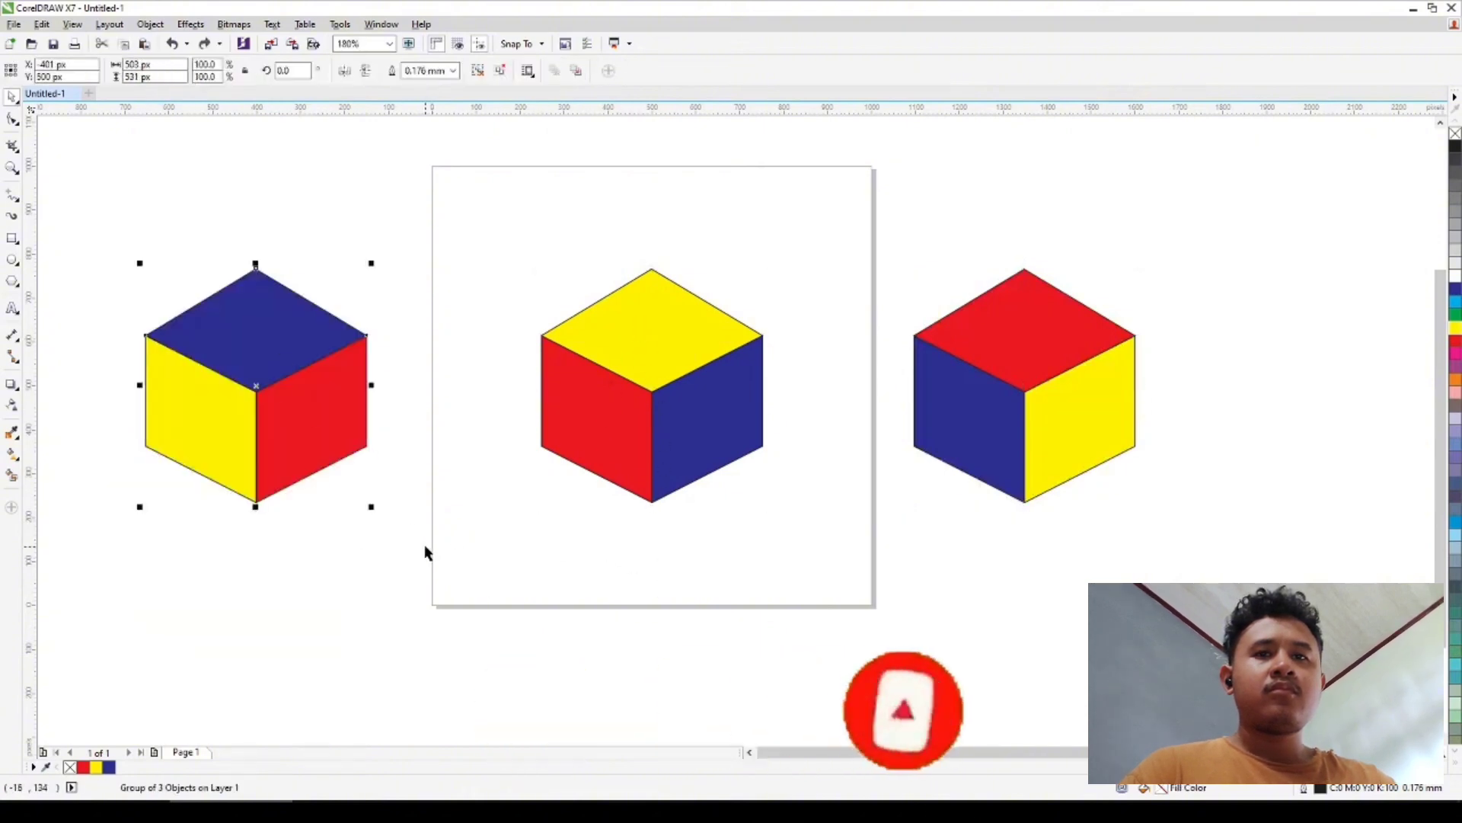
left_click(40, 24)
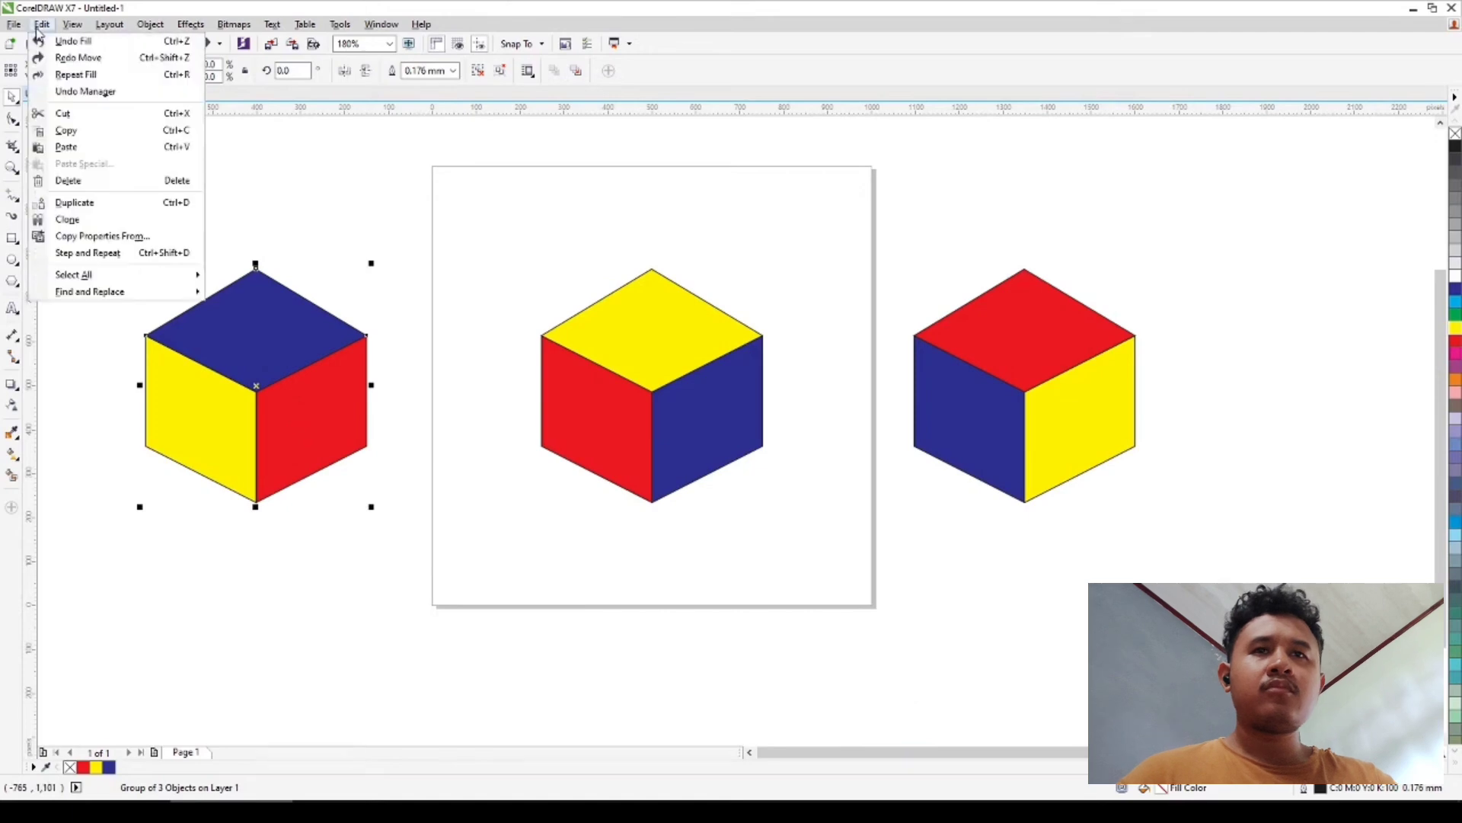
left_click(88, 130)
left_click(40, 24)
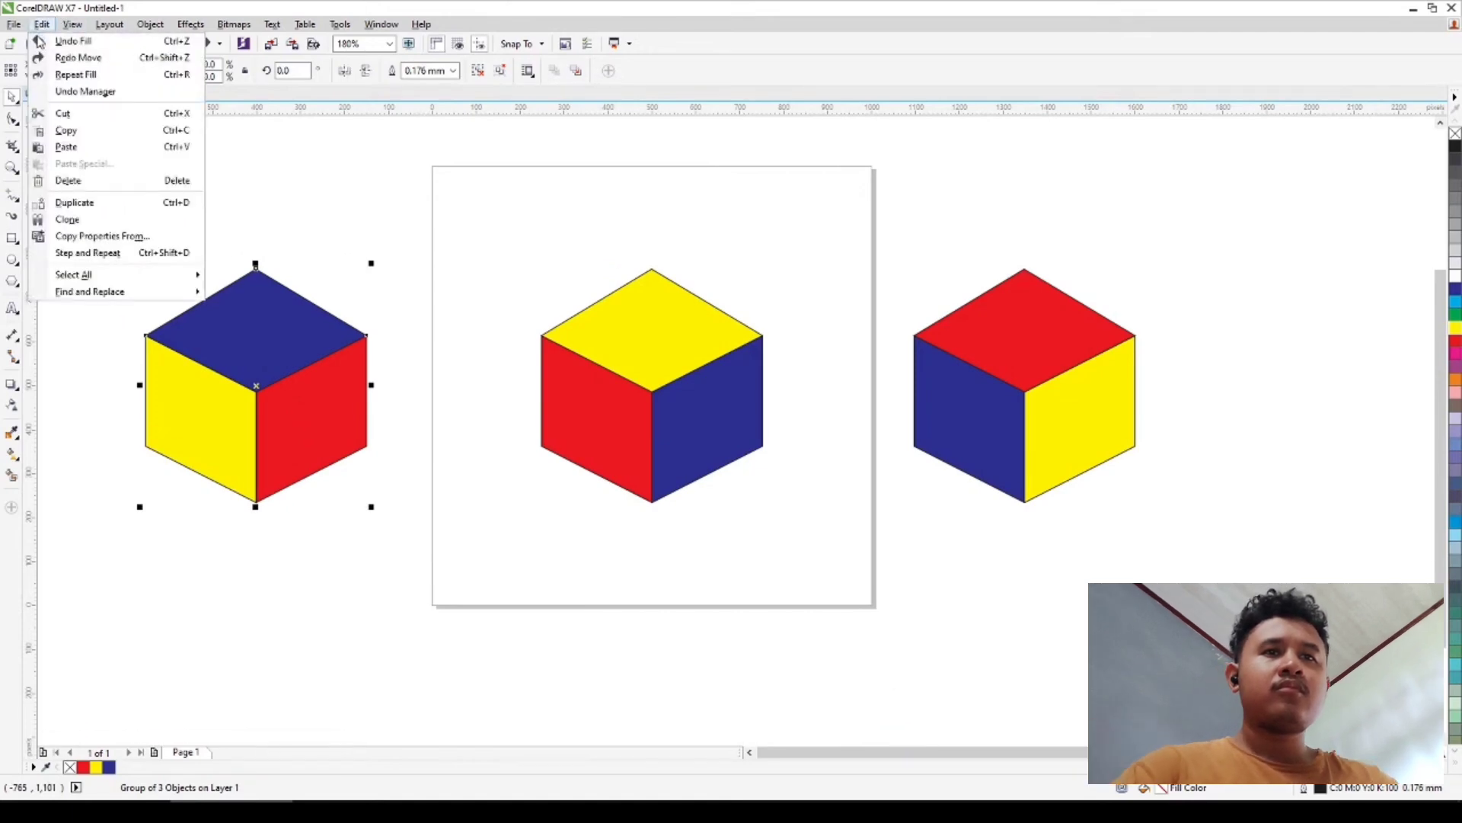
left_click(168, 137)
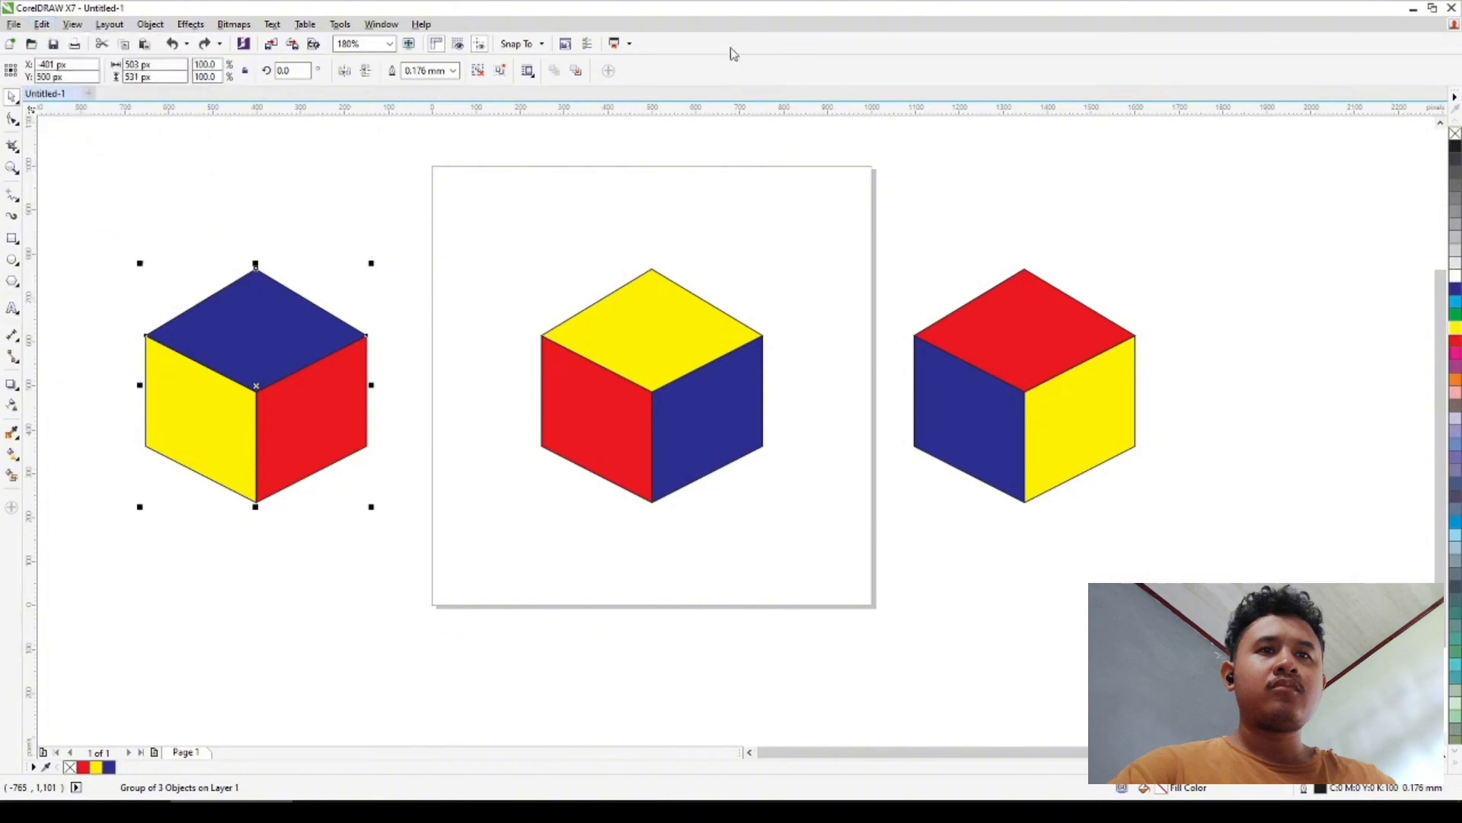
key("alt+Tab")
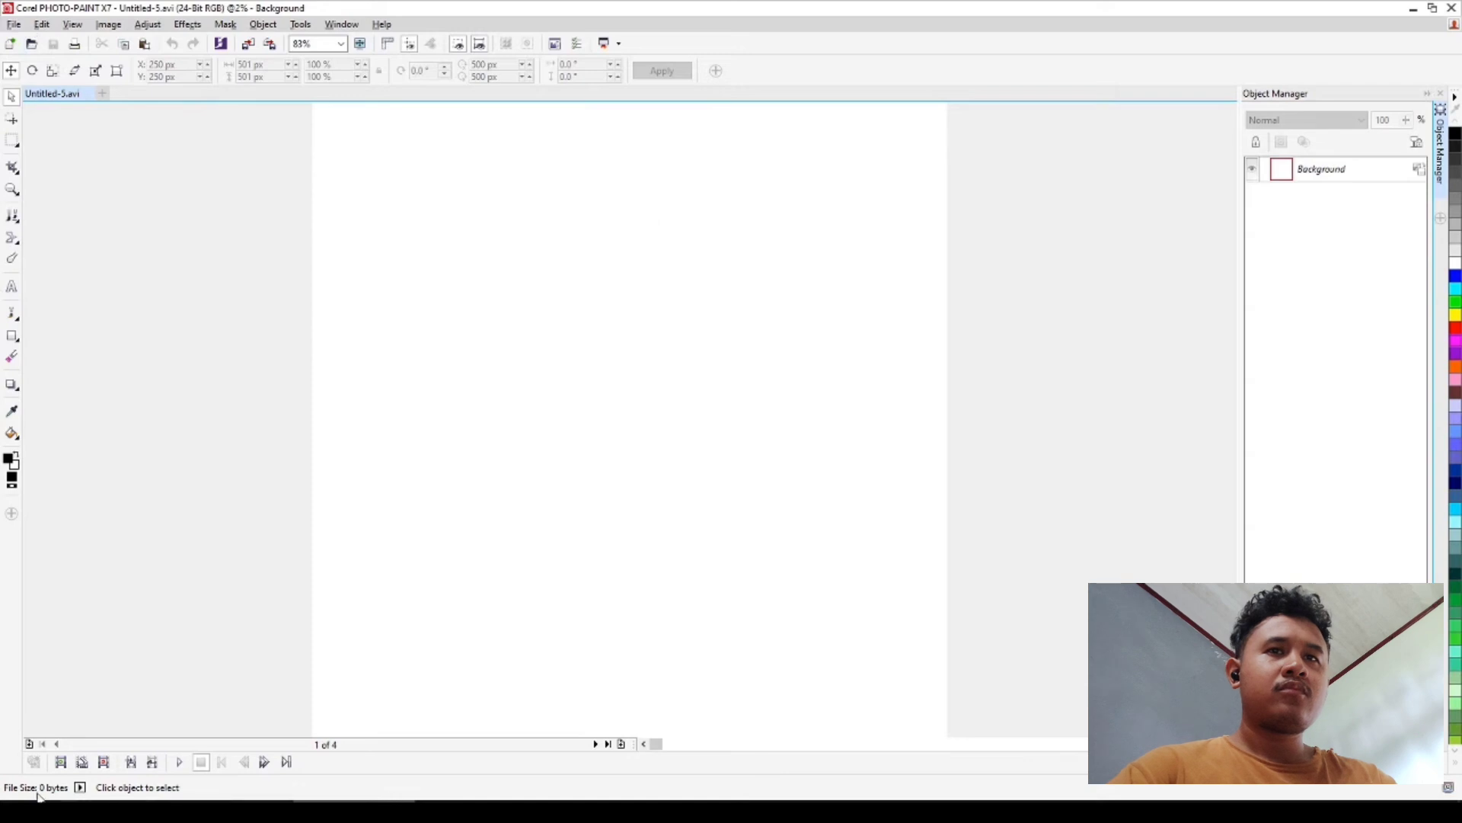
left_click(341, 25)
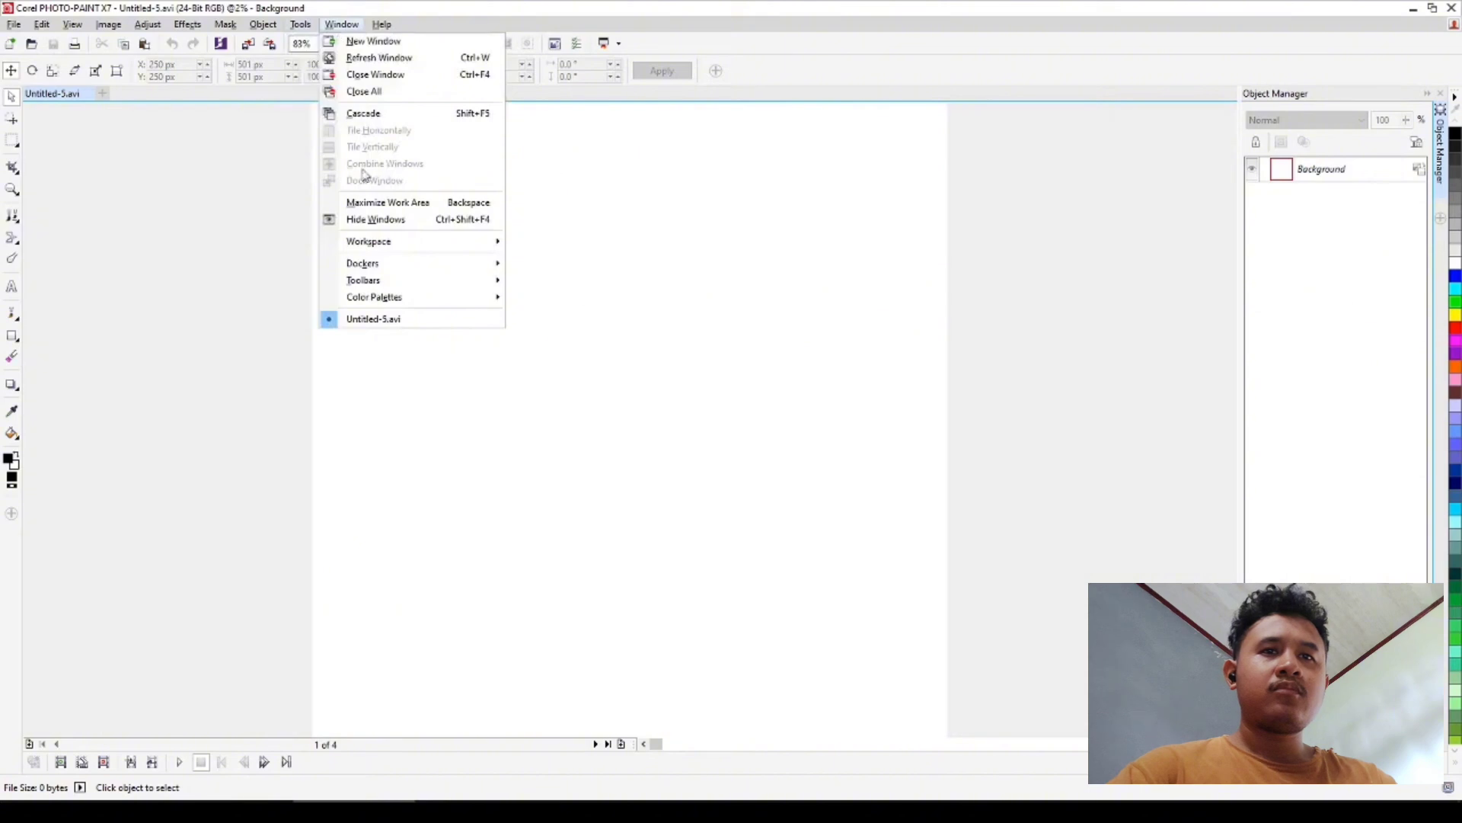
mouse_move(373, 281)
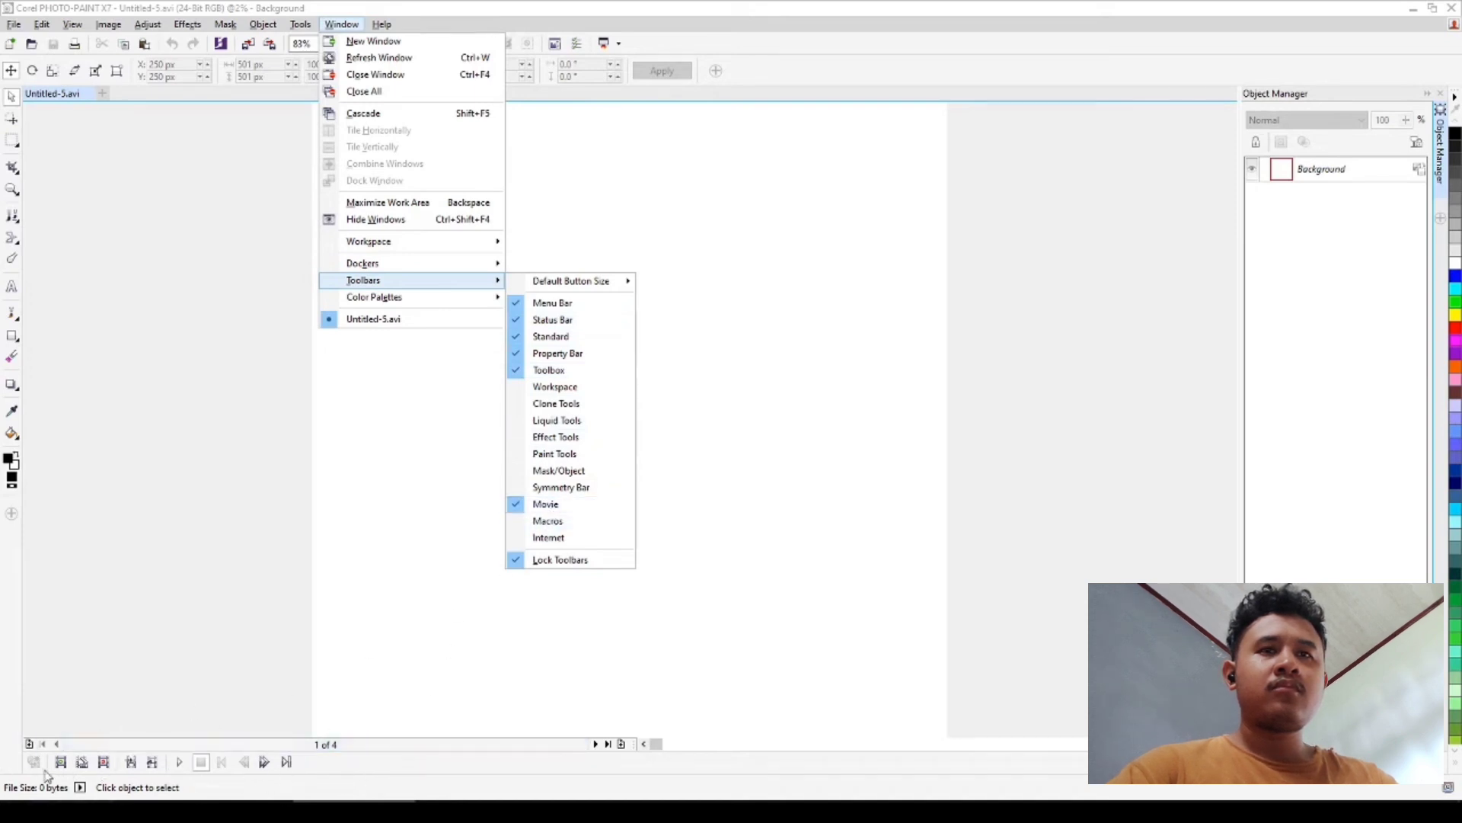
left_click(224, 553)
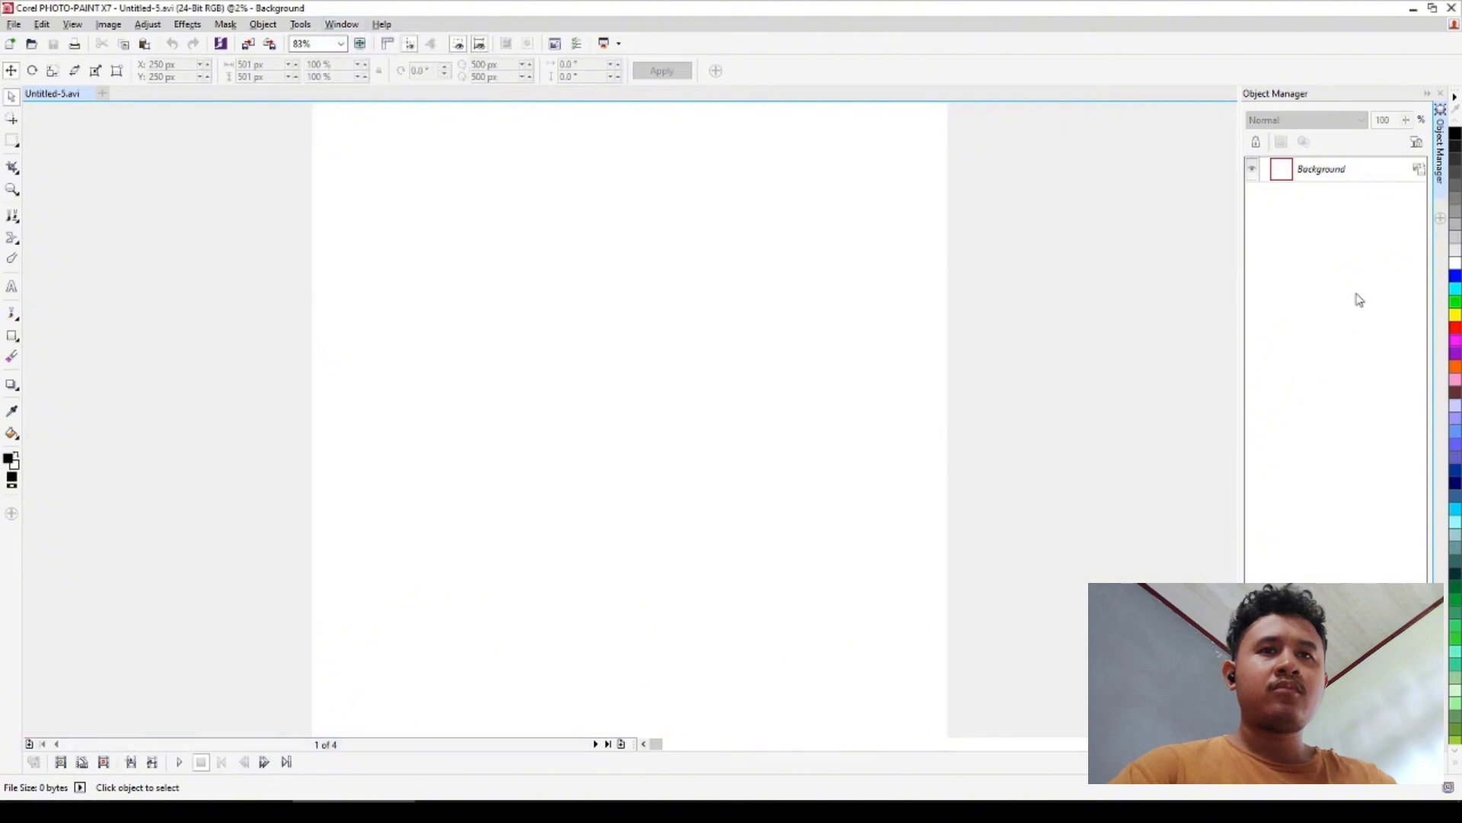
Paste the copied cube as a new selection on frame 1 and merge it into the background
left_click(40, 24)
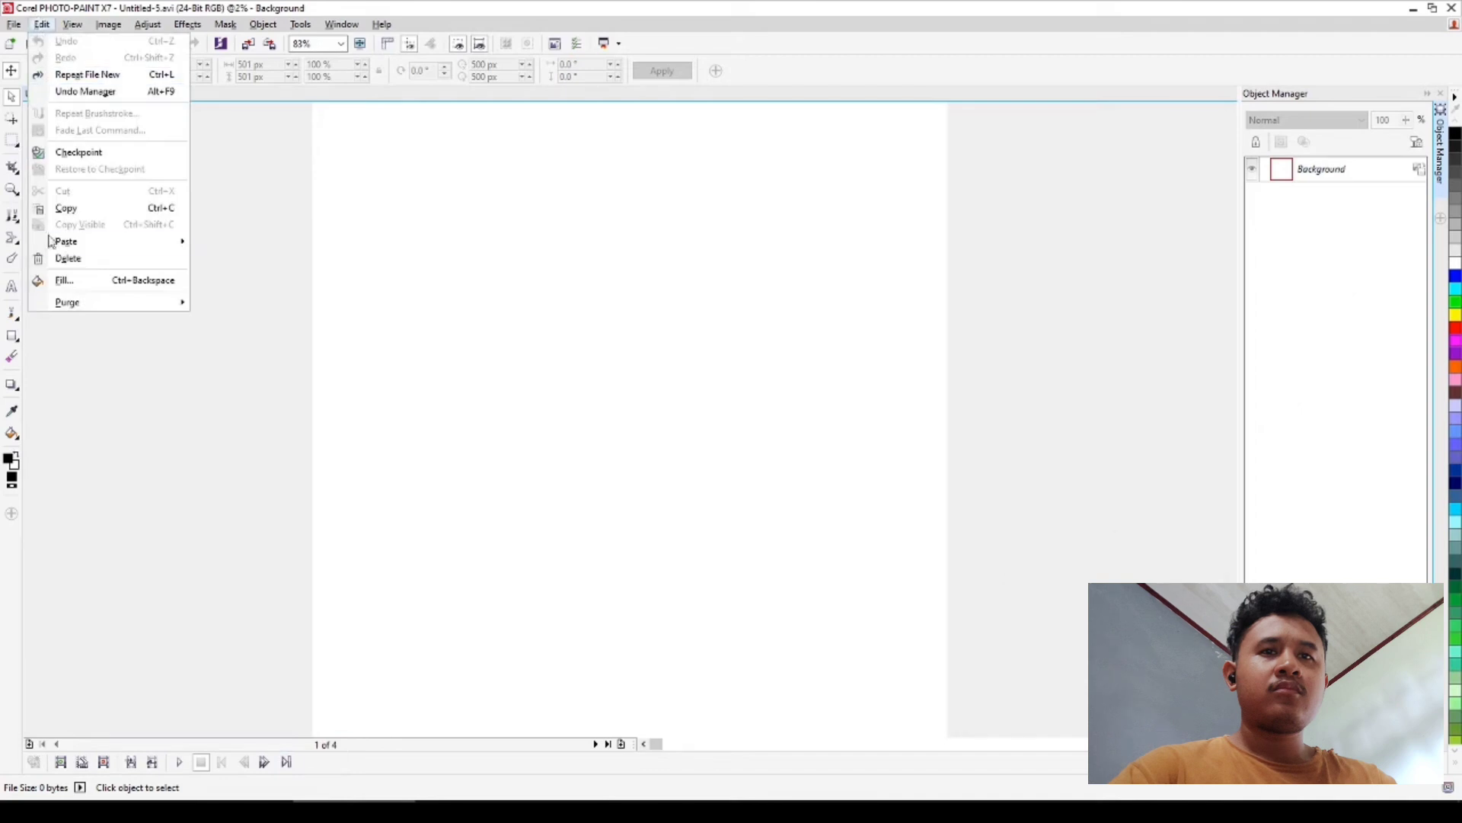
mouse_move(54, 248)
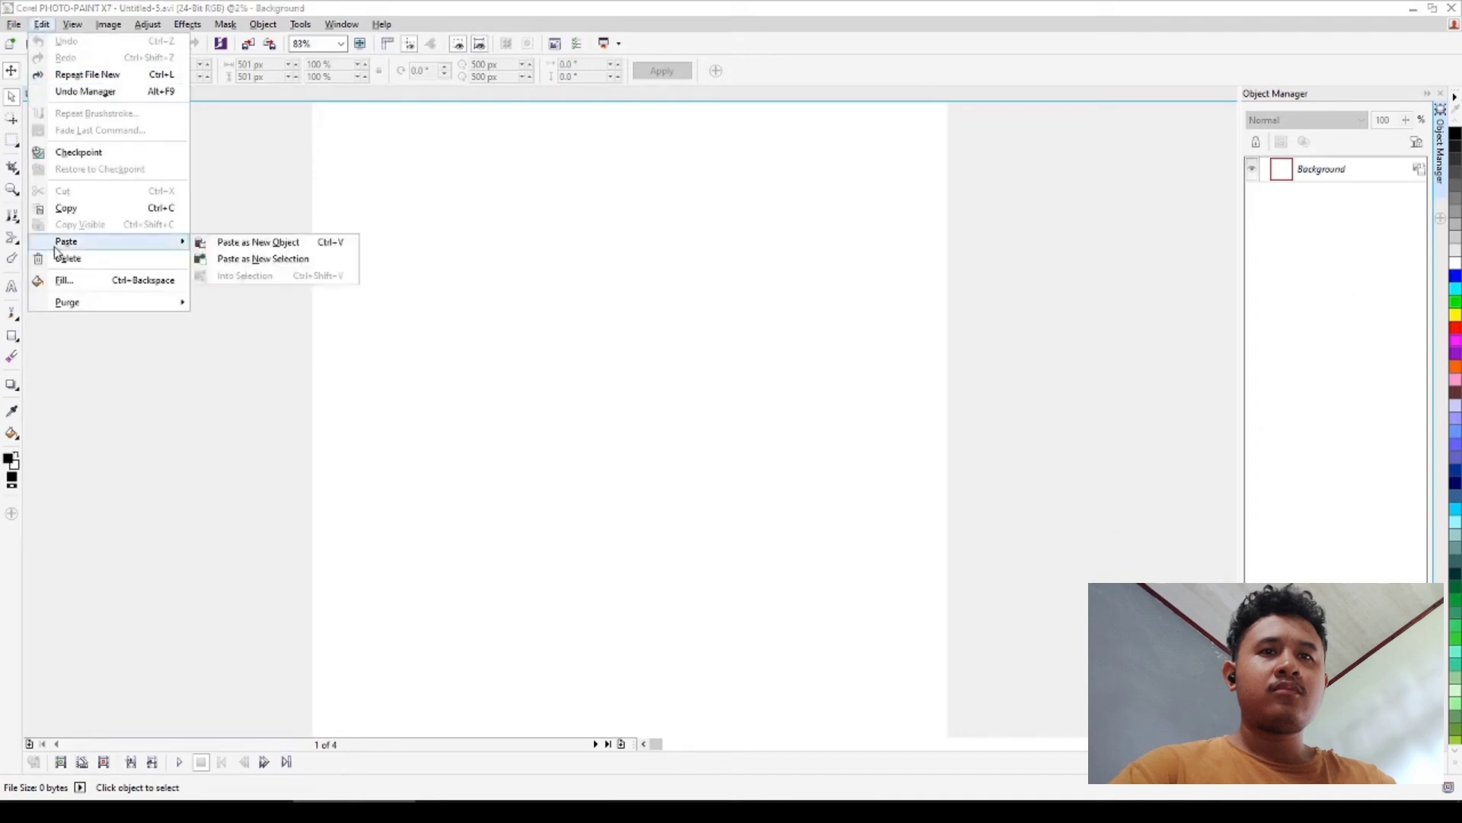
left_click(274, 260)
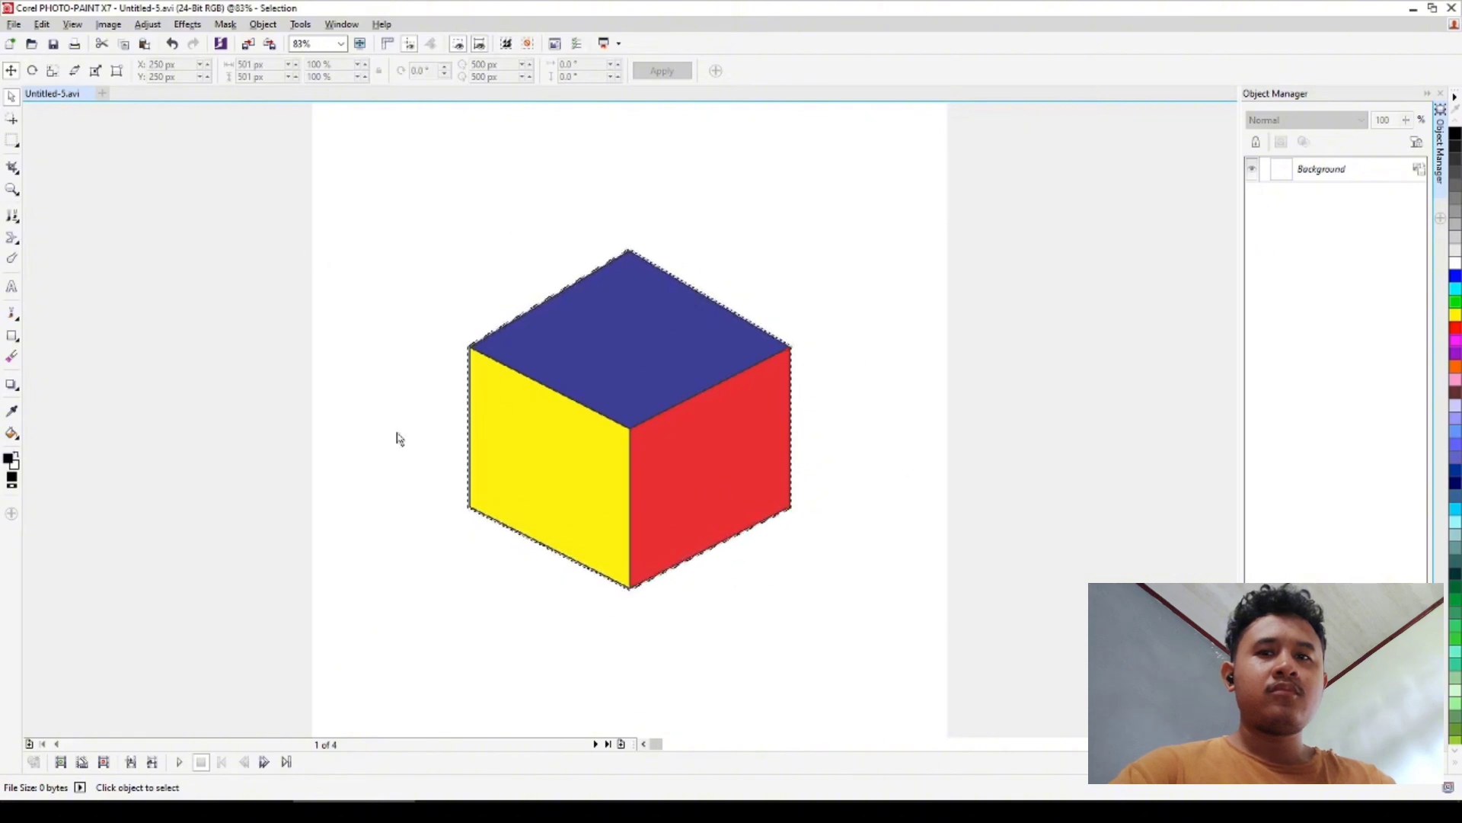
left_click(223, 282)
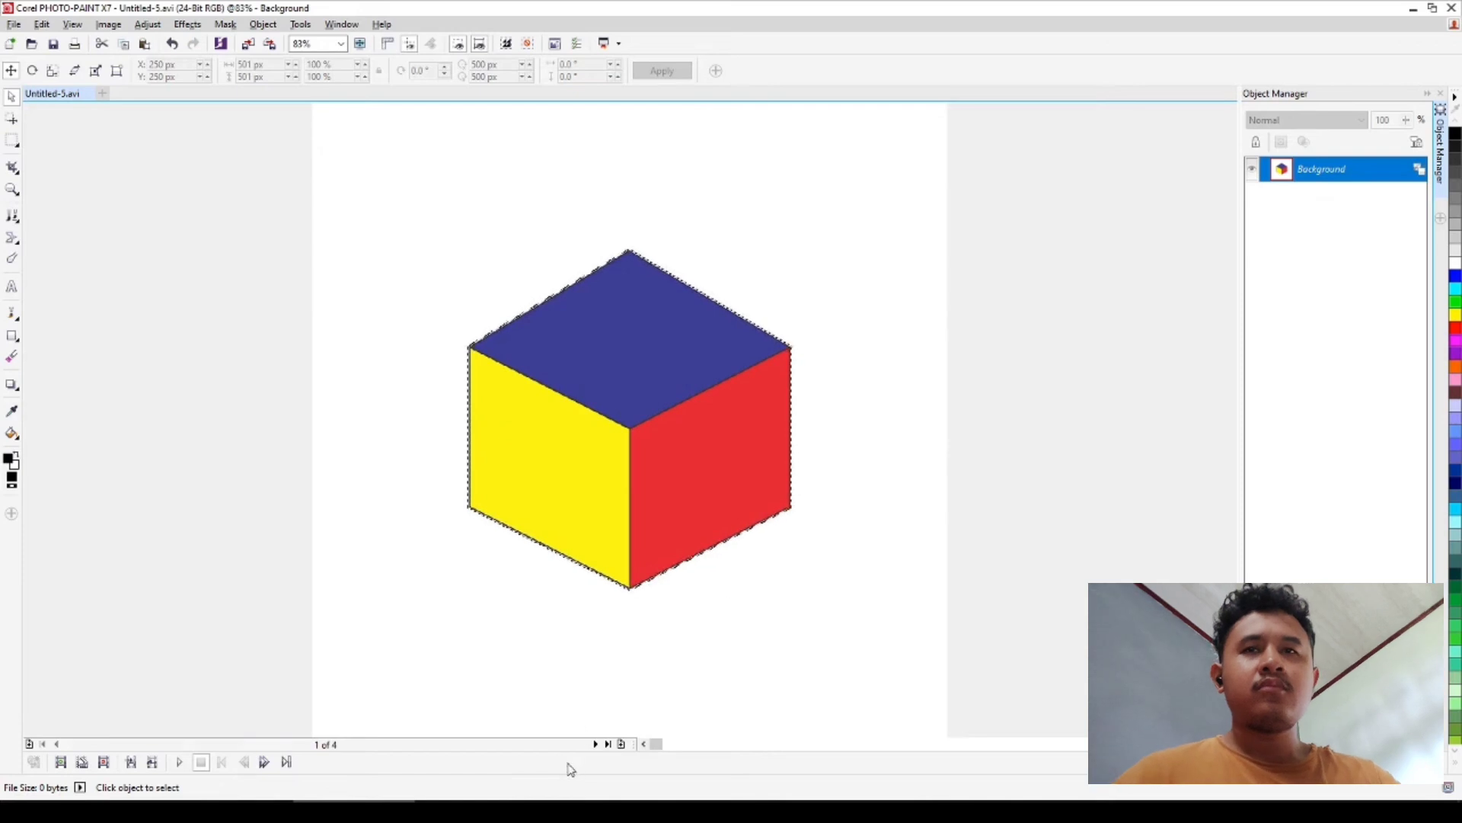
Copy the middle cube from CorelDRAW, paste it as a new selection on frame 2 of the PHOTO-PAINT movie, and merge it into the background
left_click(595, 744)
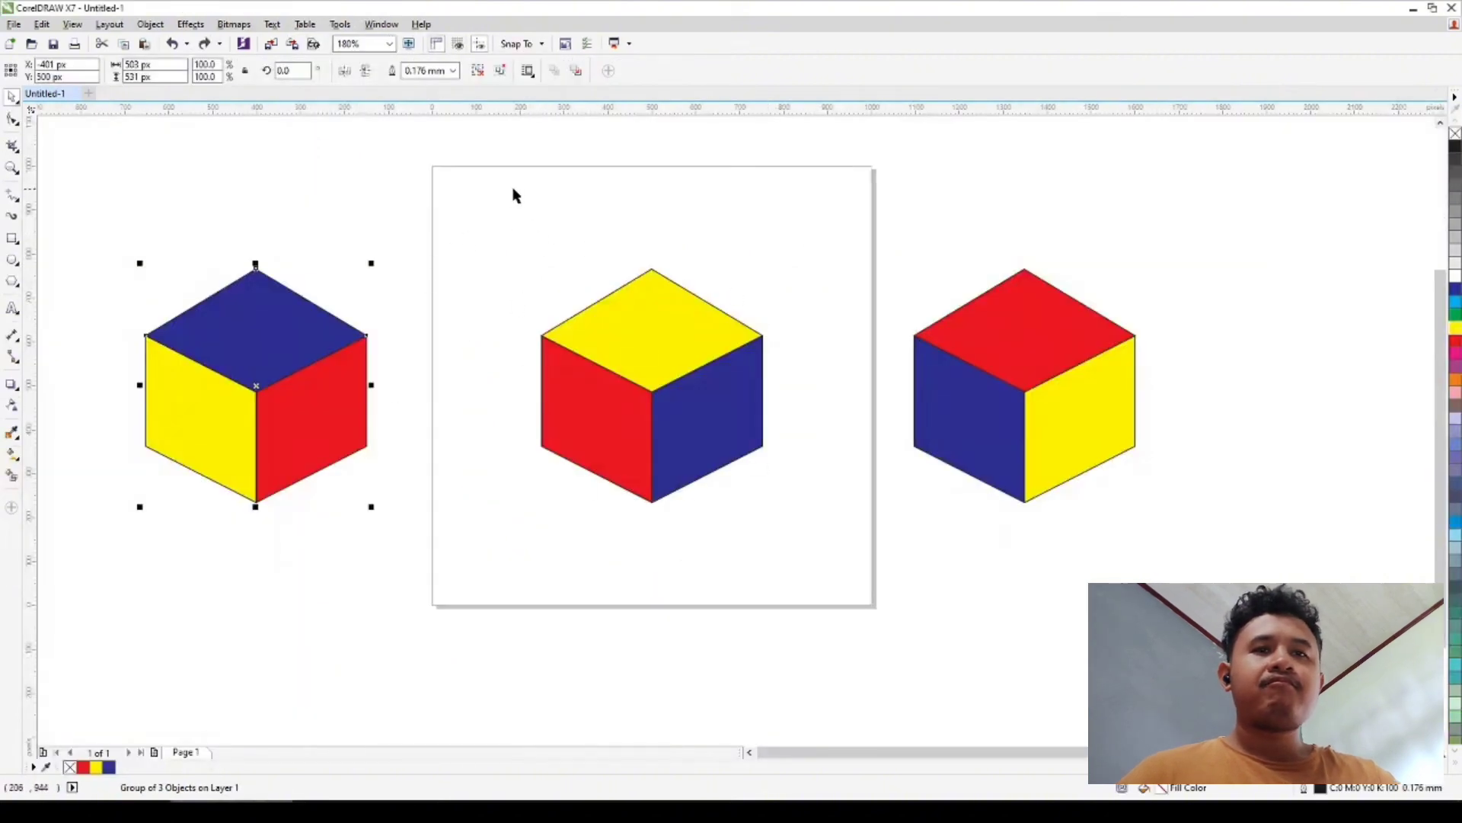
left_click_drag(514, 196, 815, 541)
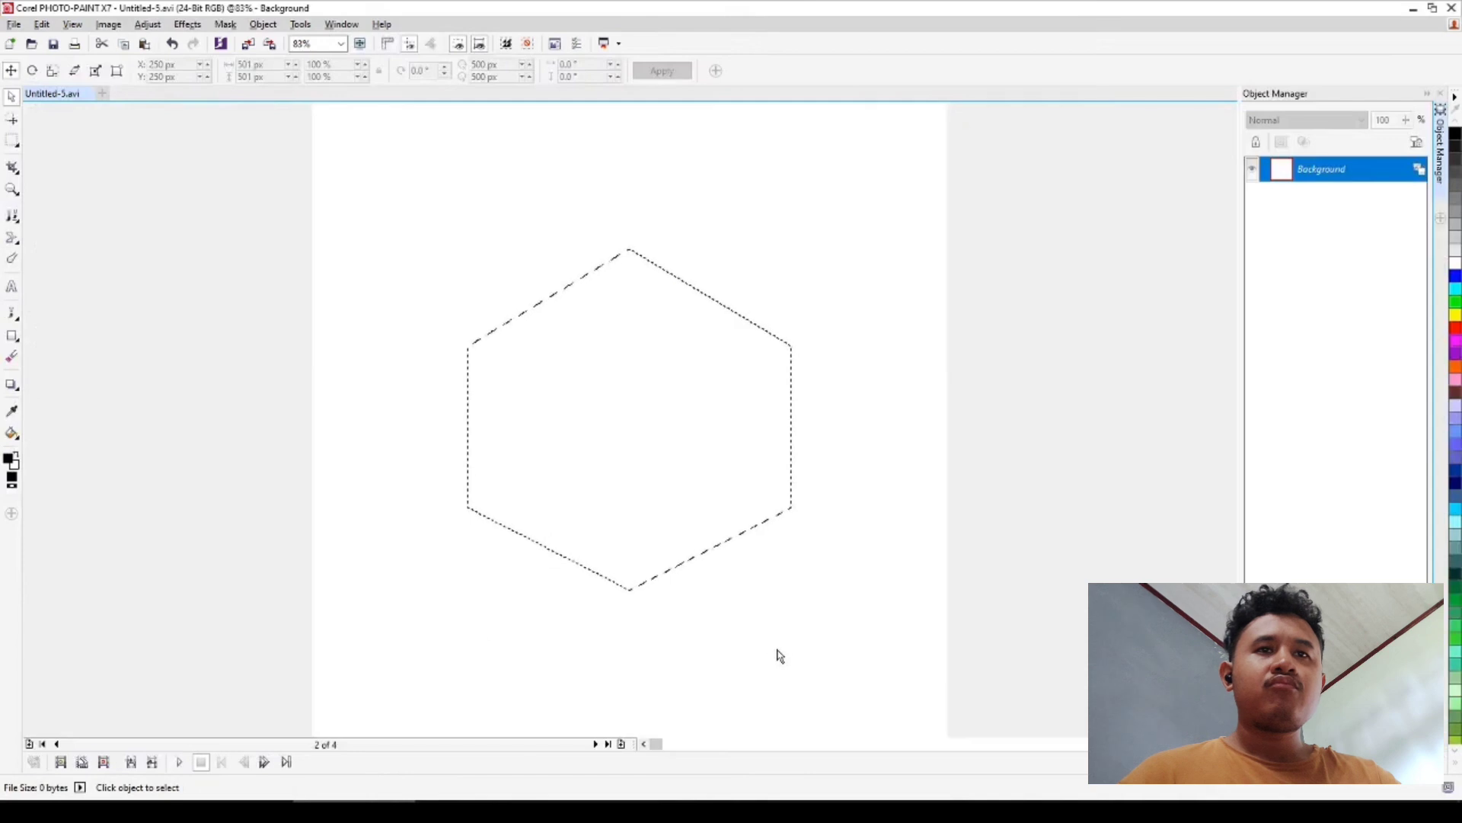
left_click(41, 24)
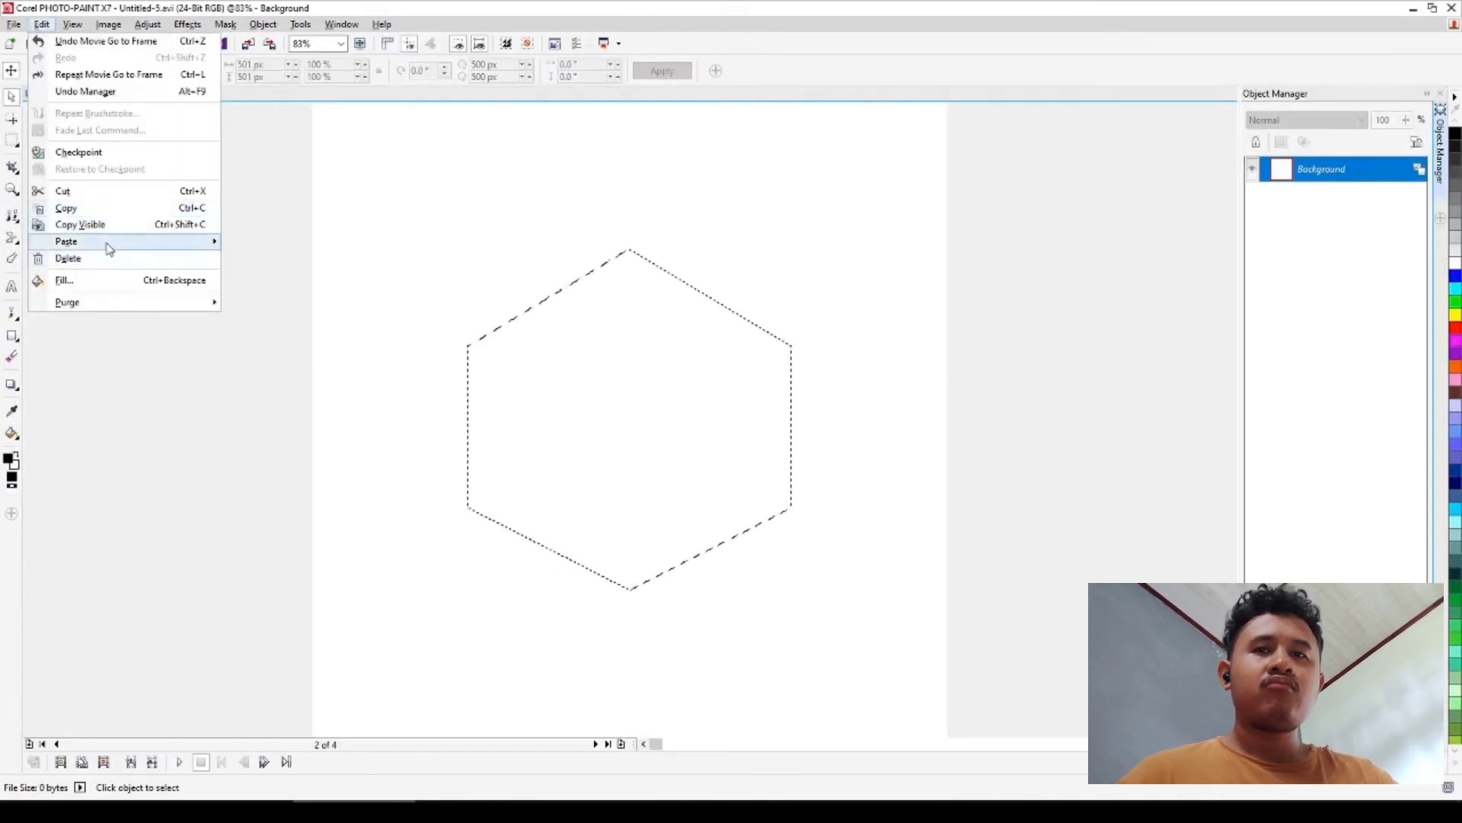
mouse_move(153, 241)
left_click(297, 266)
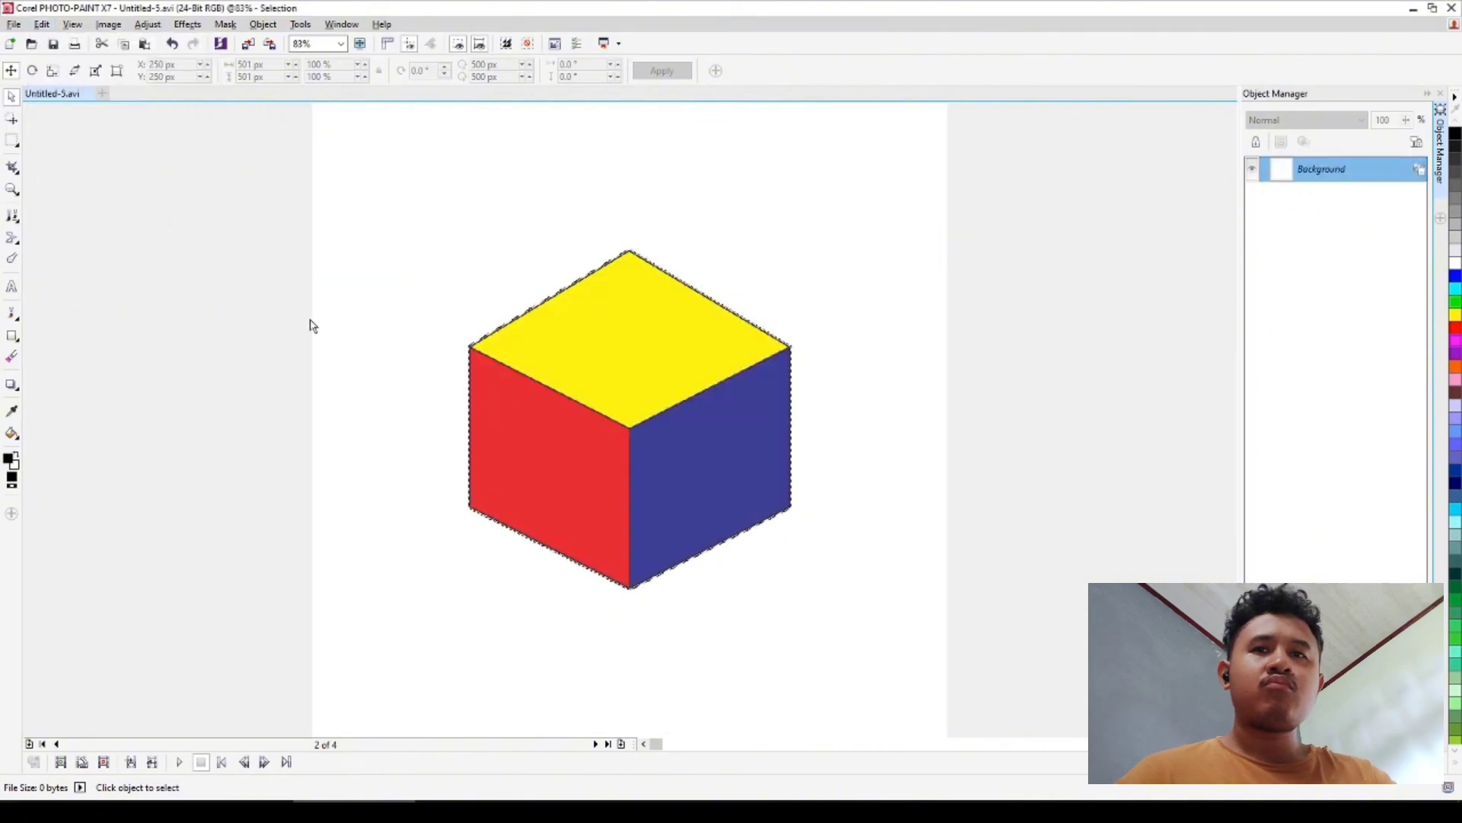
left_click(219, 276)
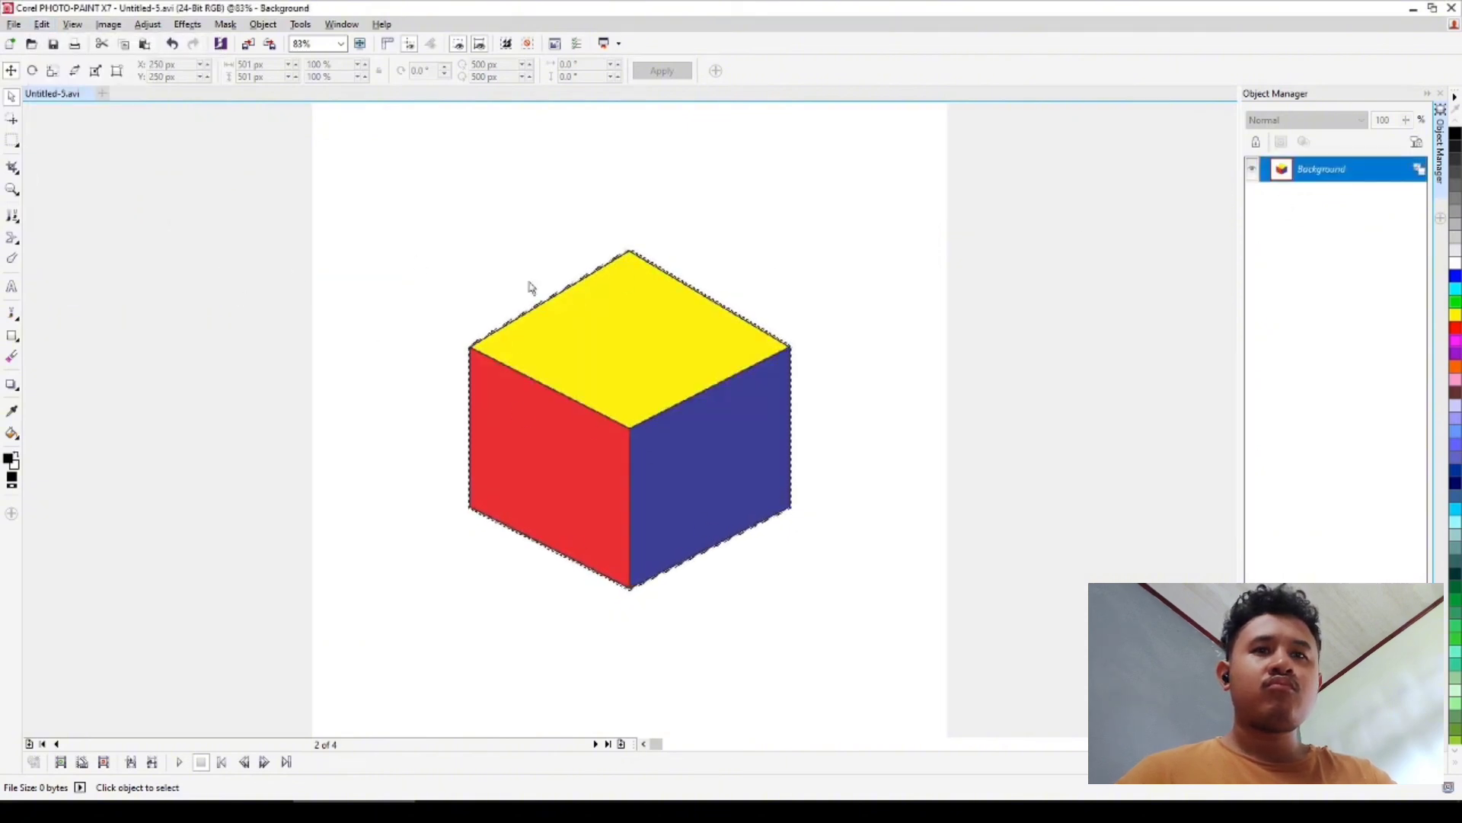
Go to frame 3 of the movie, copy the right cube in CorelDRAW, and return to Corel PHOTO-PAINT
left_click(595, 744)
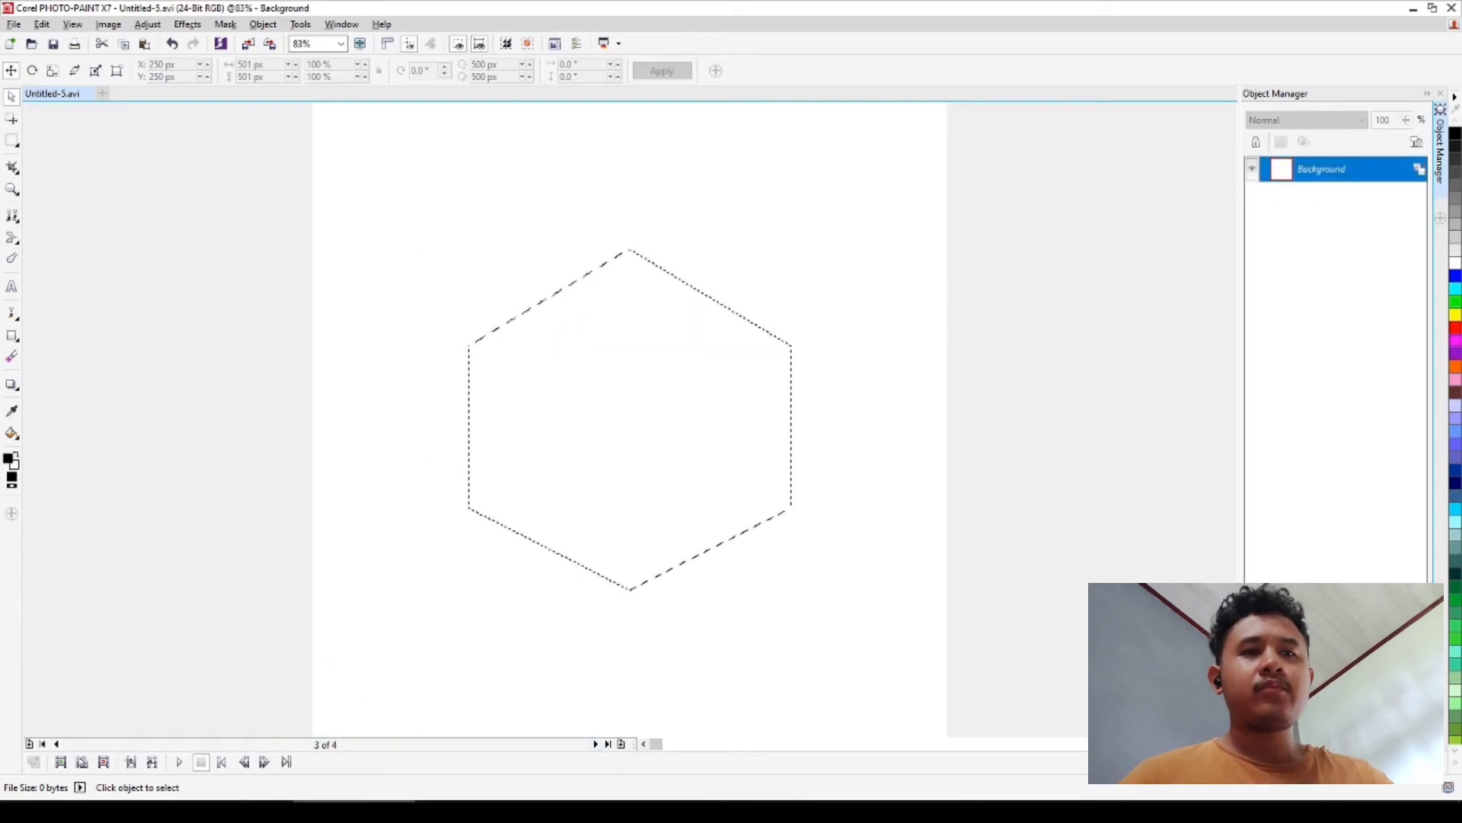
key("alt+Tab")
mouse_move(839, 213)
left_mouse_down()
mouse_move(1257, 597)
mouse_move(1202, 577)
left_mouse_up()
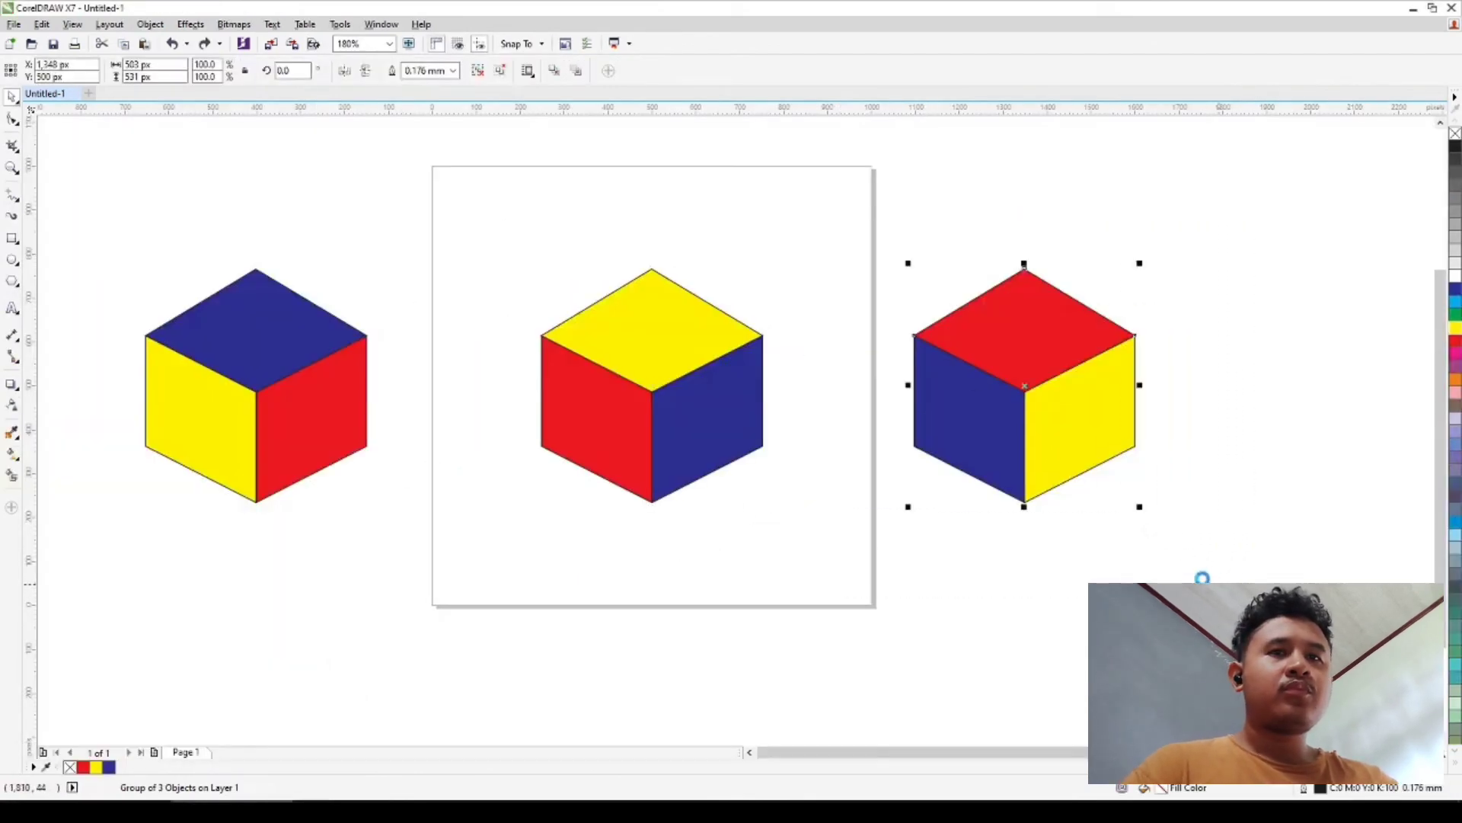
left_click(41, 24)
left_click(87, 147)
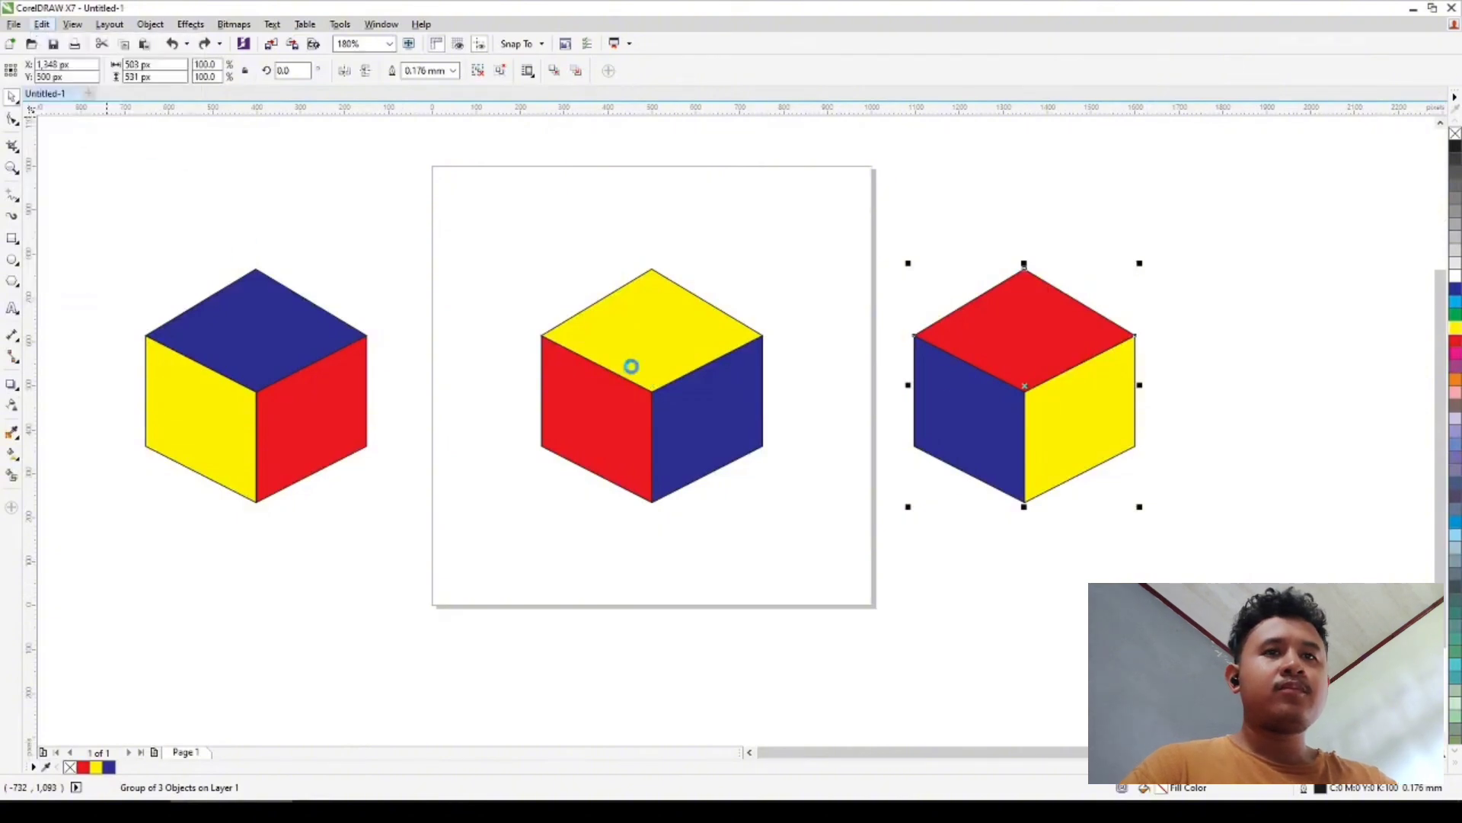
key("alt+Tab")
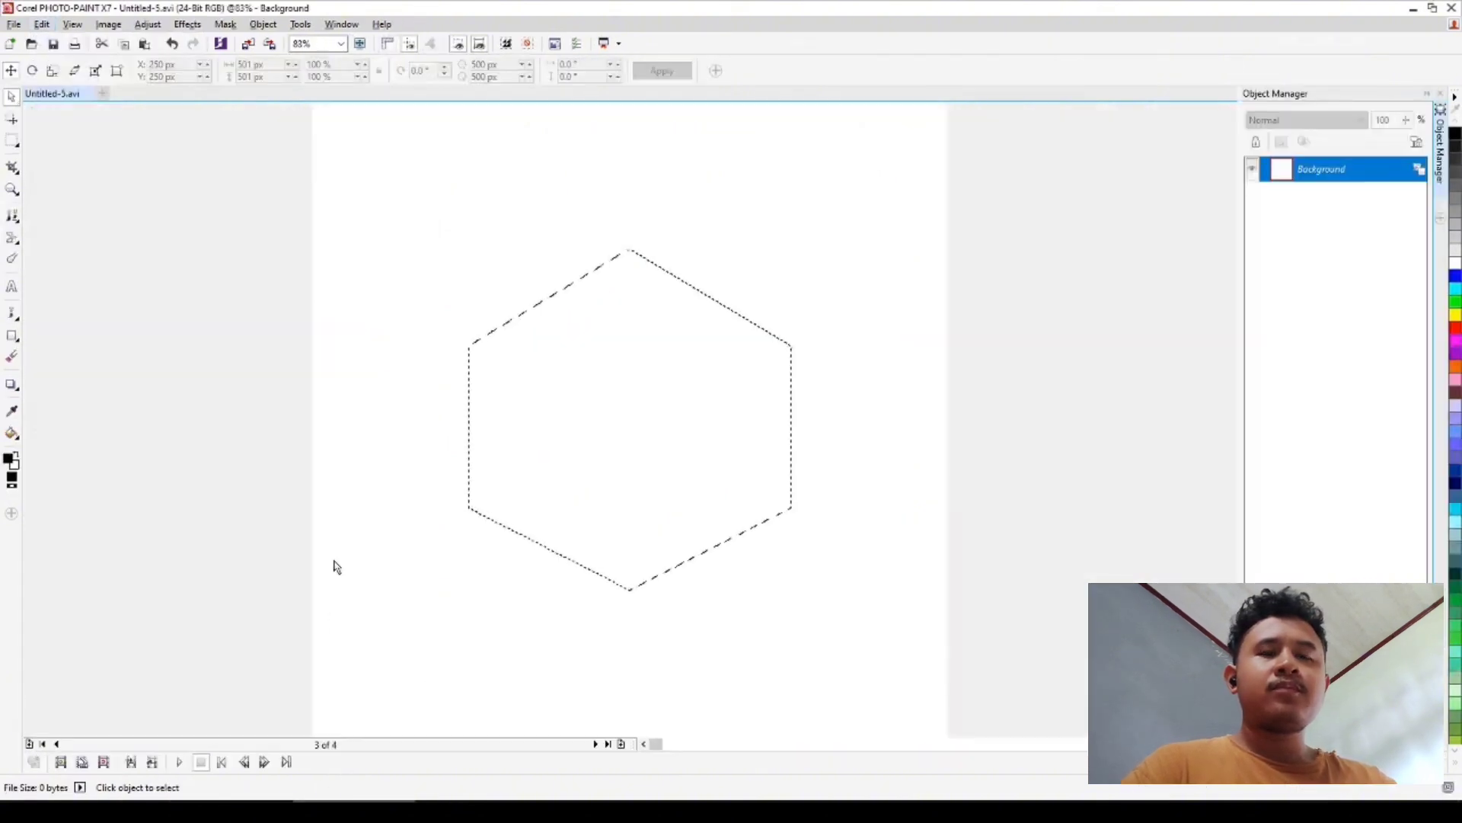
Paste the red-topped cube as a new selection on frame 3 and merge it into the background
left_click(42, 23)
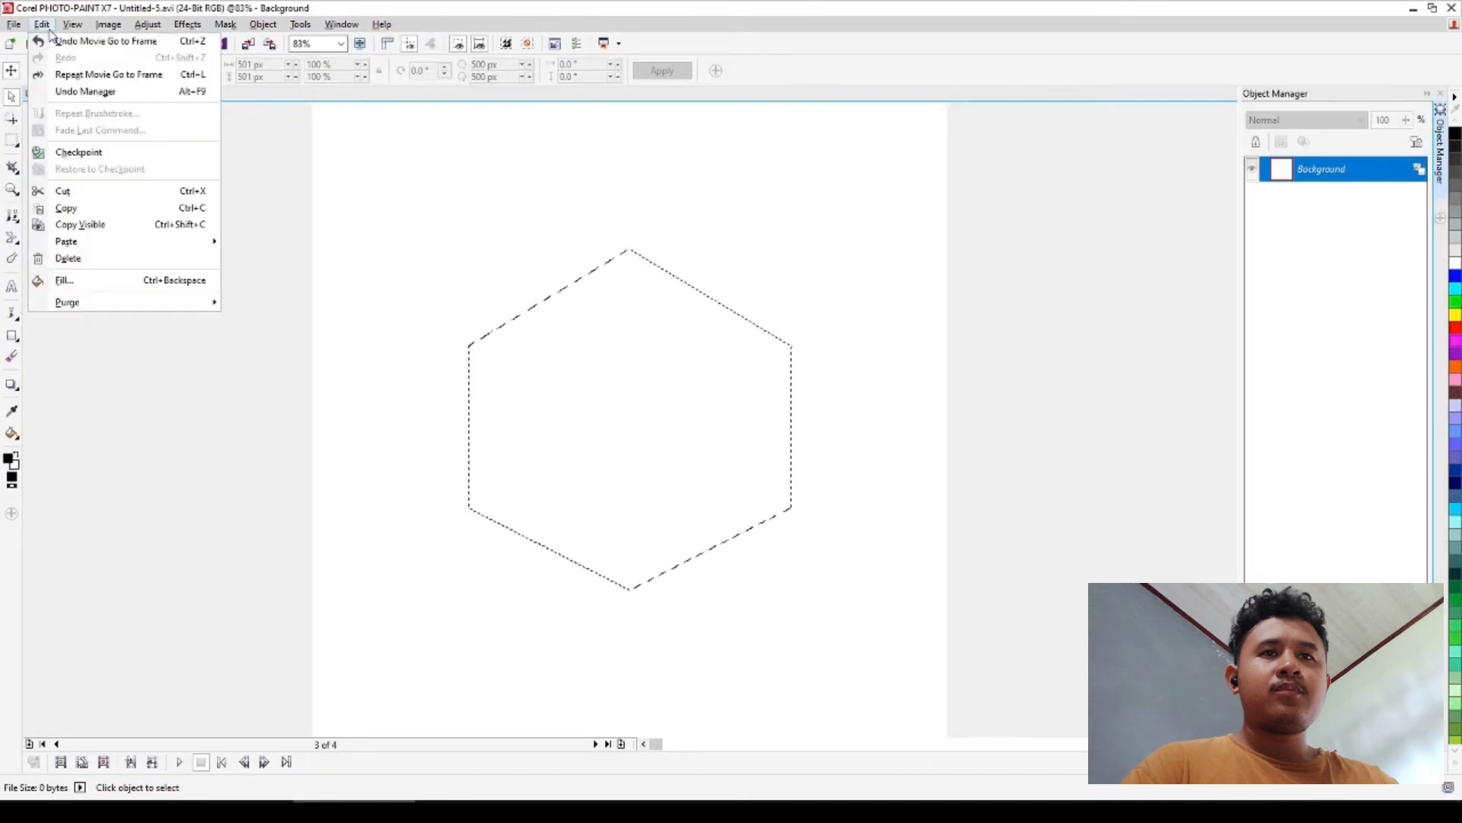
mouse_move(153, 241)
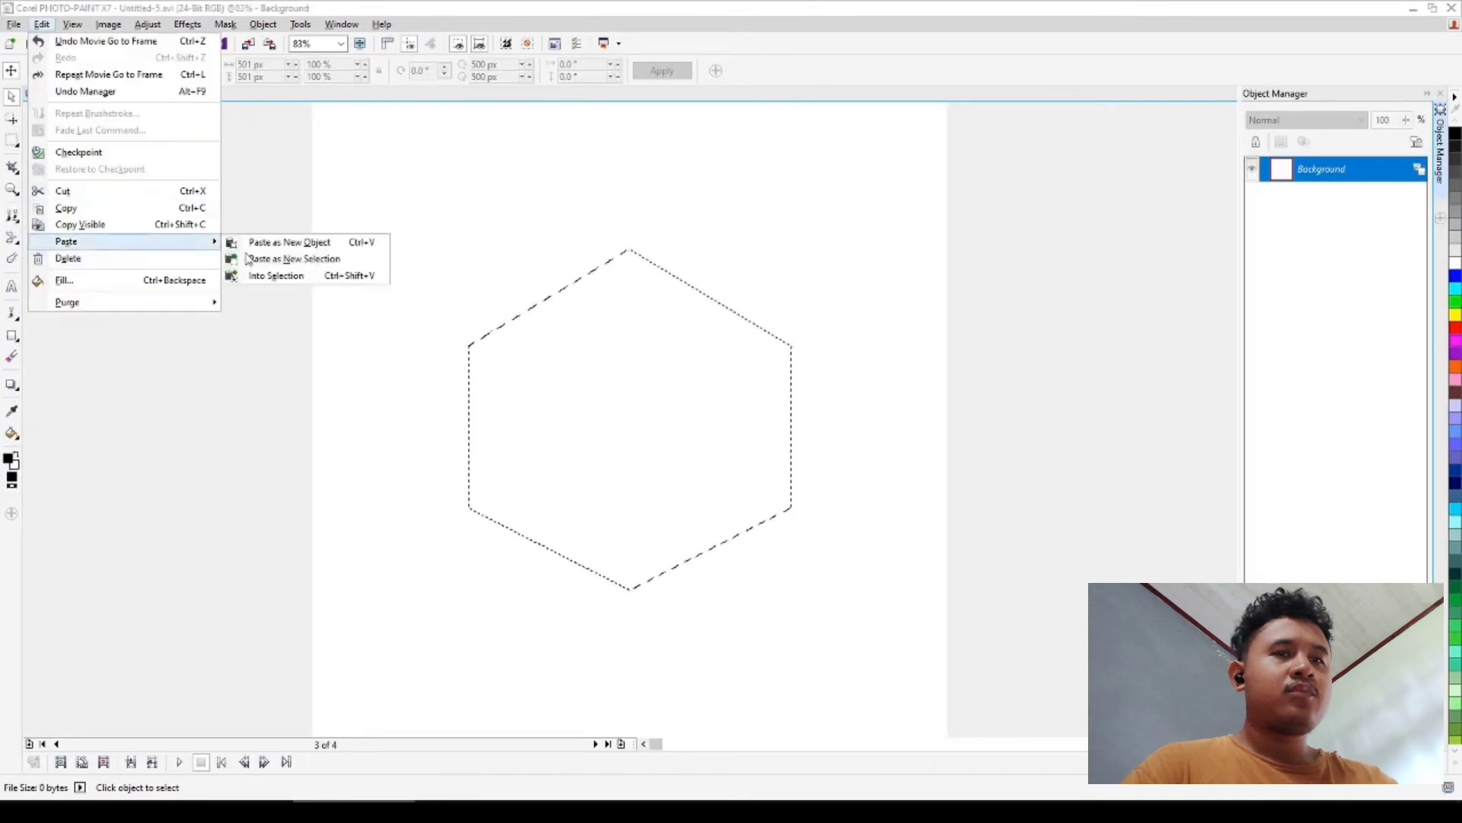
left_click(301, 259)
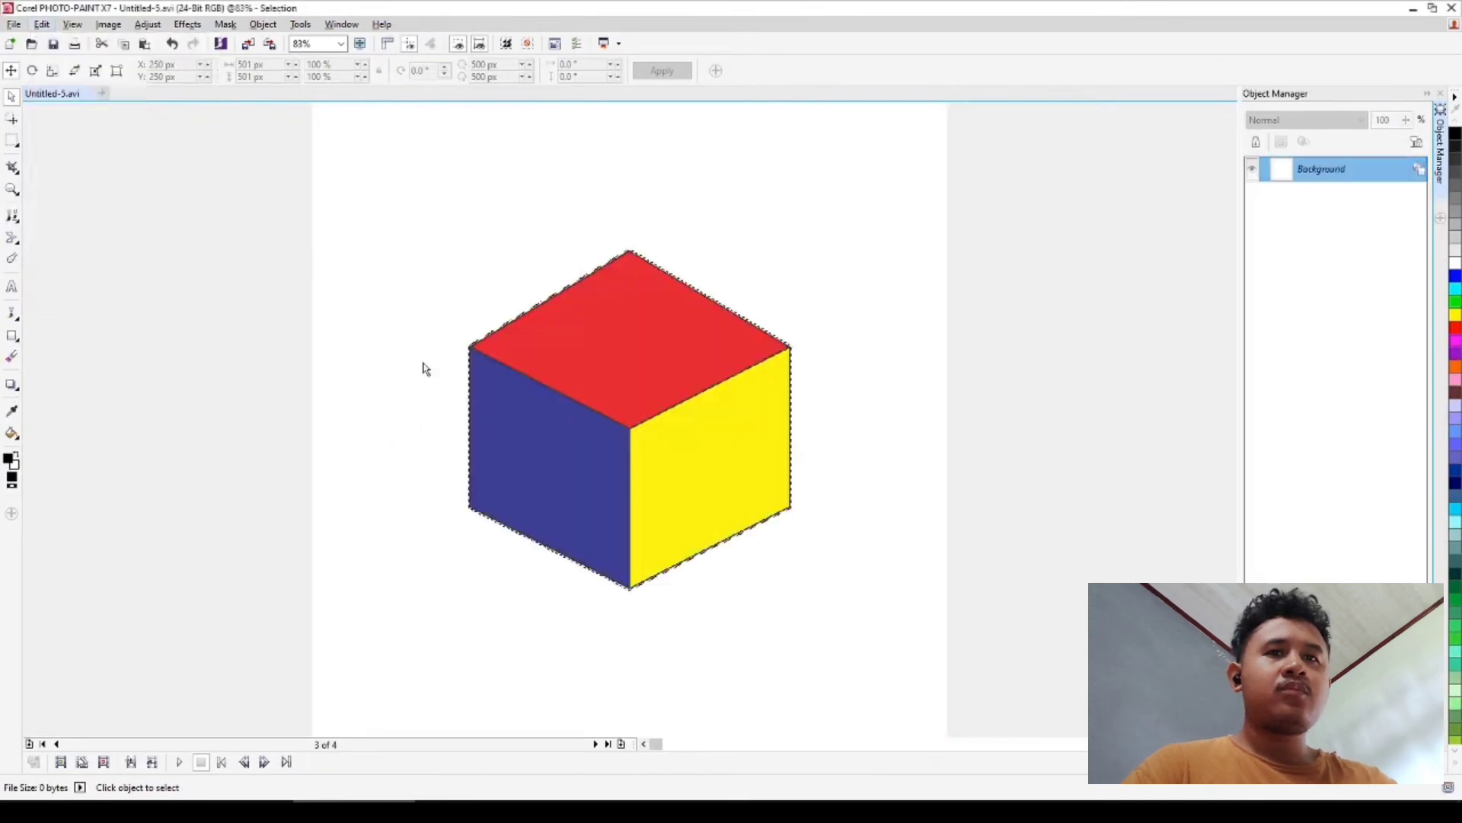
left_click(1111, 390)
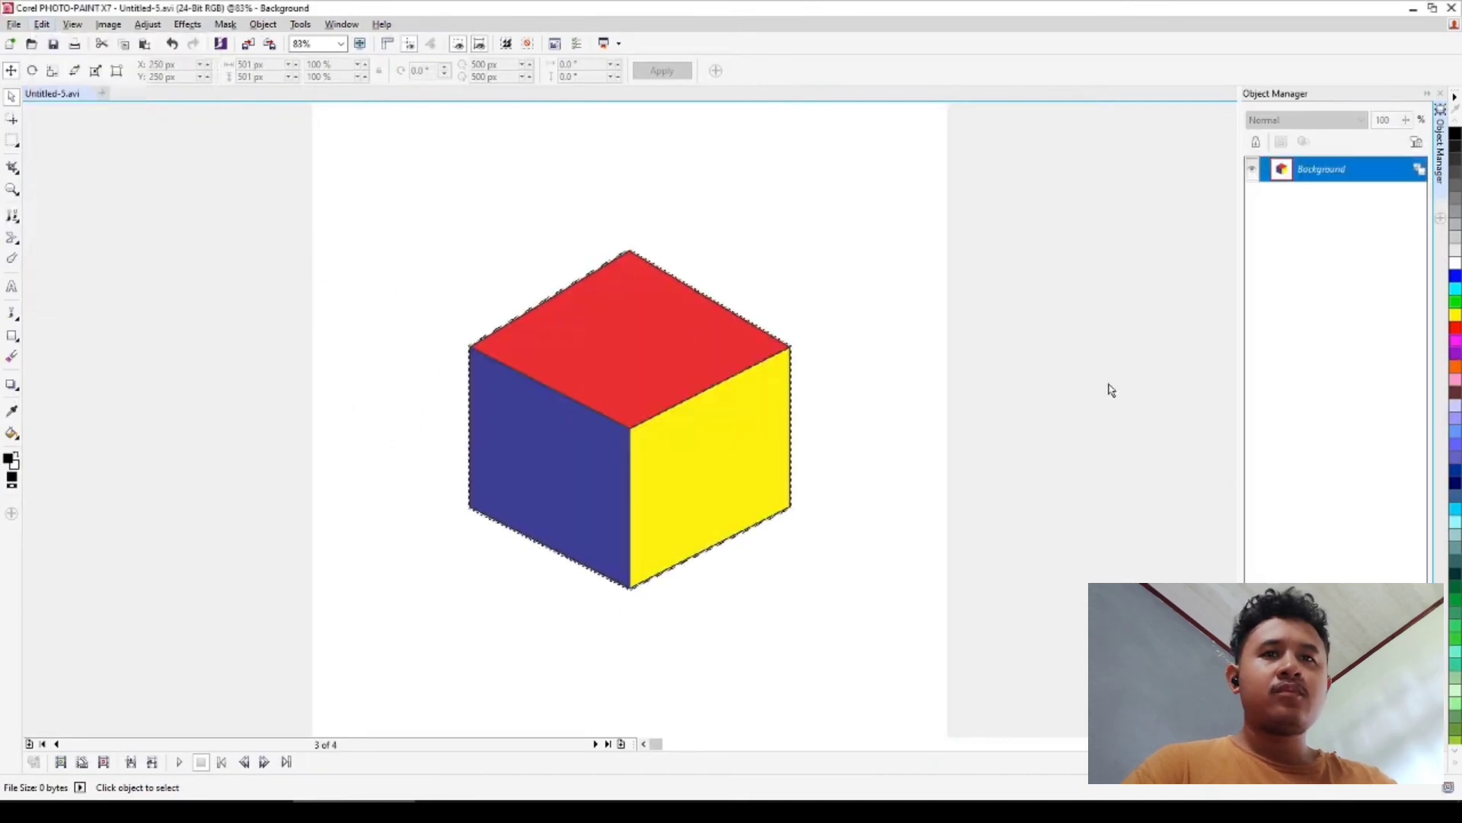
Check the movie's cube frames from frame 1 to frame 3, and save the movie as a GIF Animation named Untitled-5 in the Animation folder
left_click(56, 745)
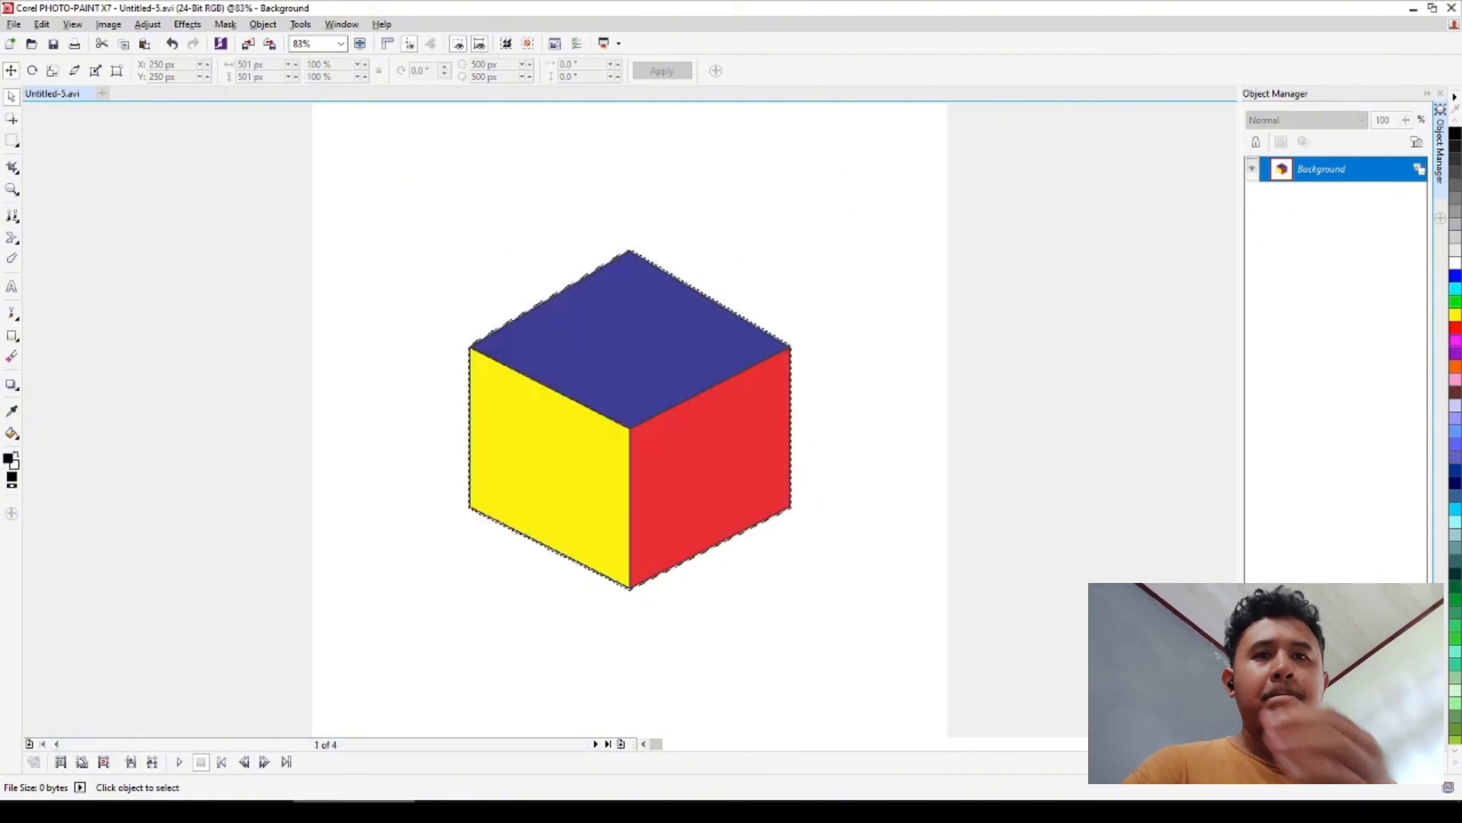
left_click(596, 744)
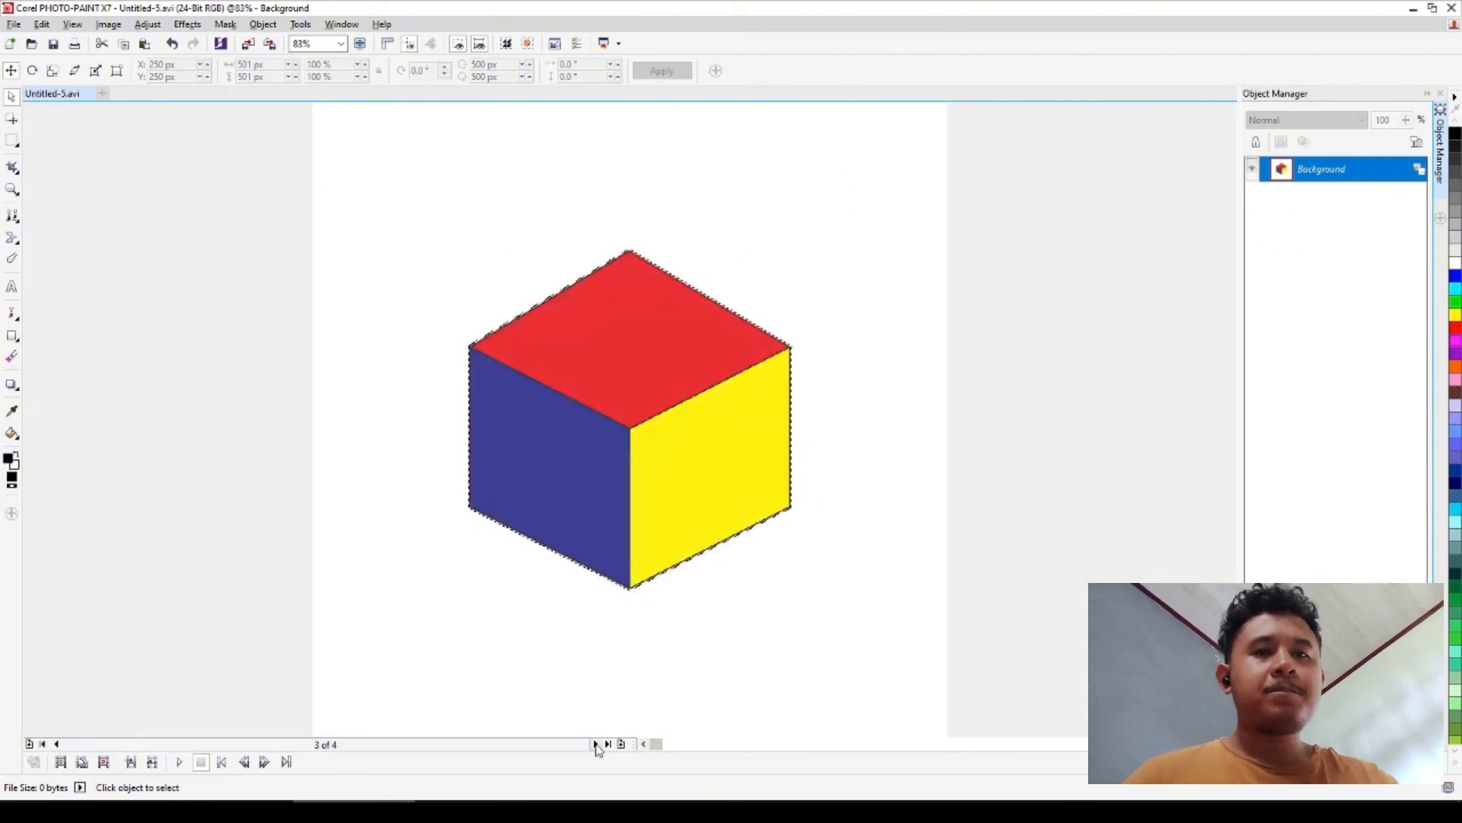
left_click(13, 24)
left_click(67, 152)
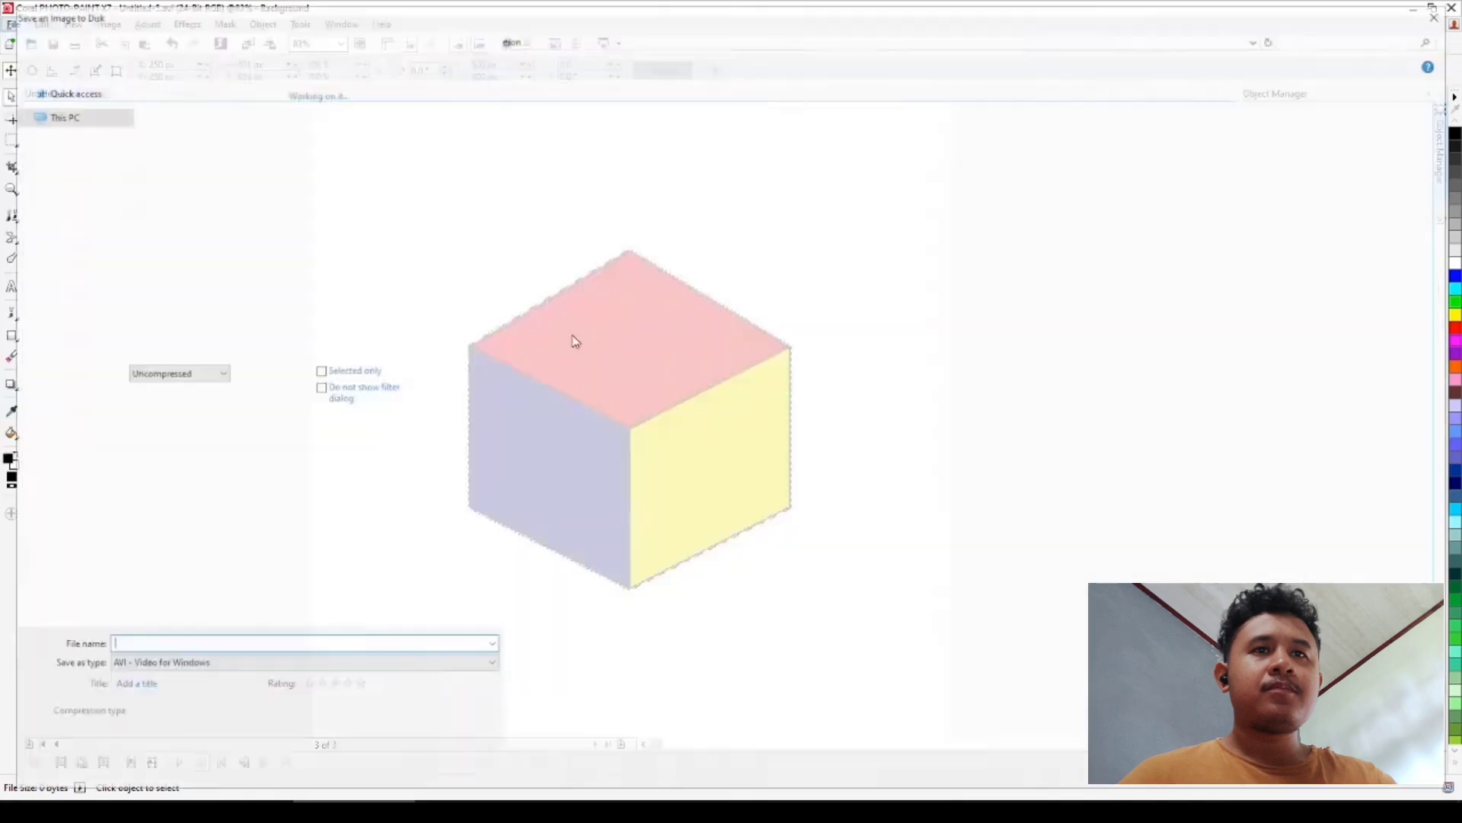
left_click(168, 666)
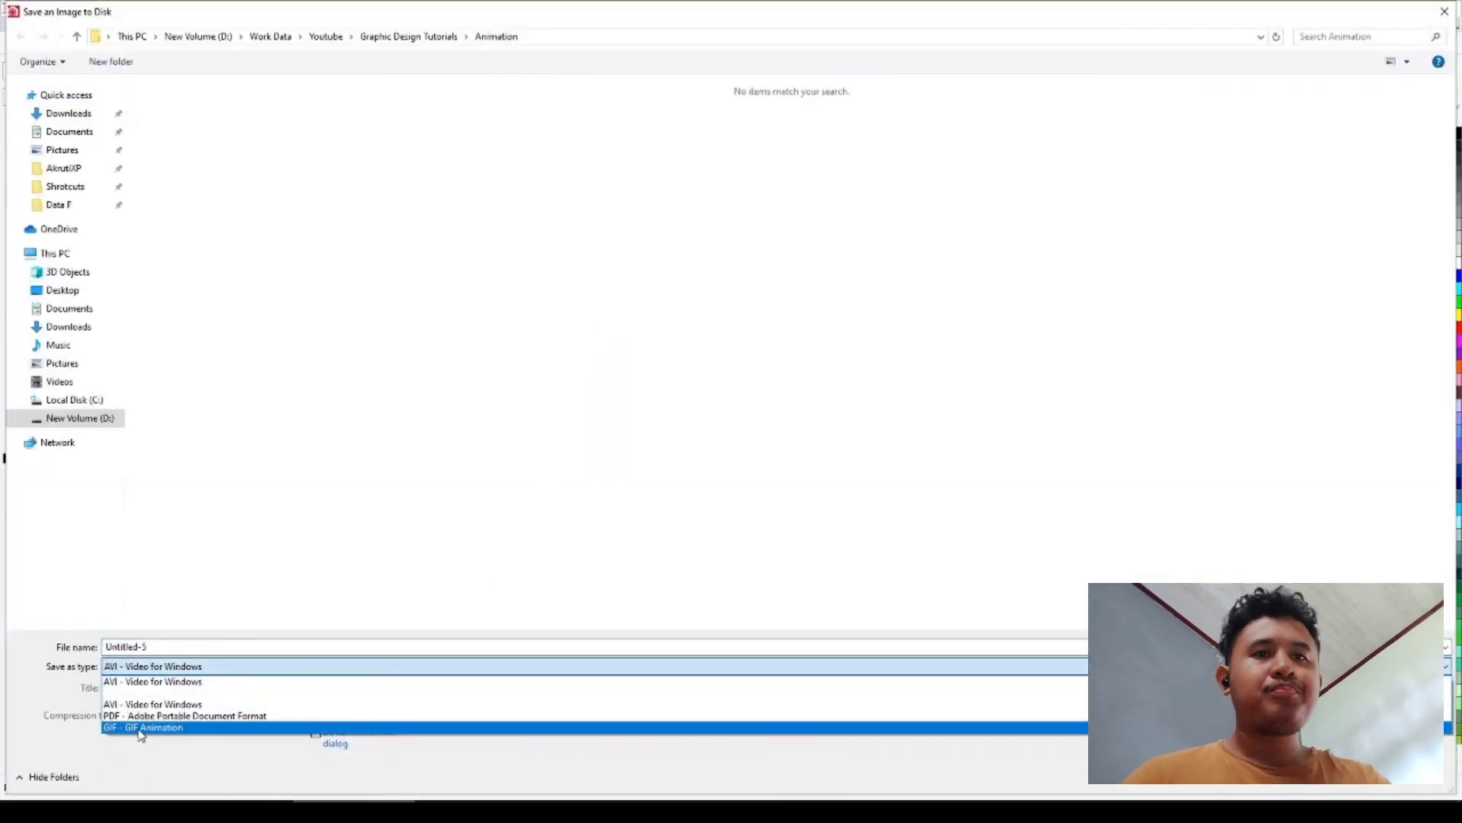
left_click(161, 728)
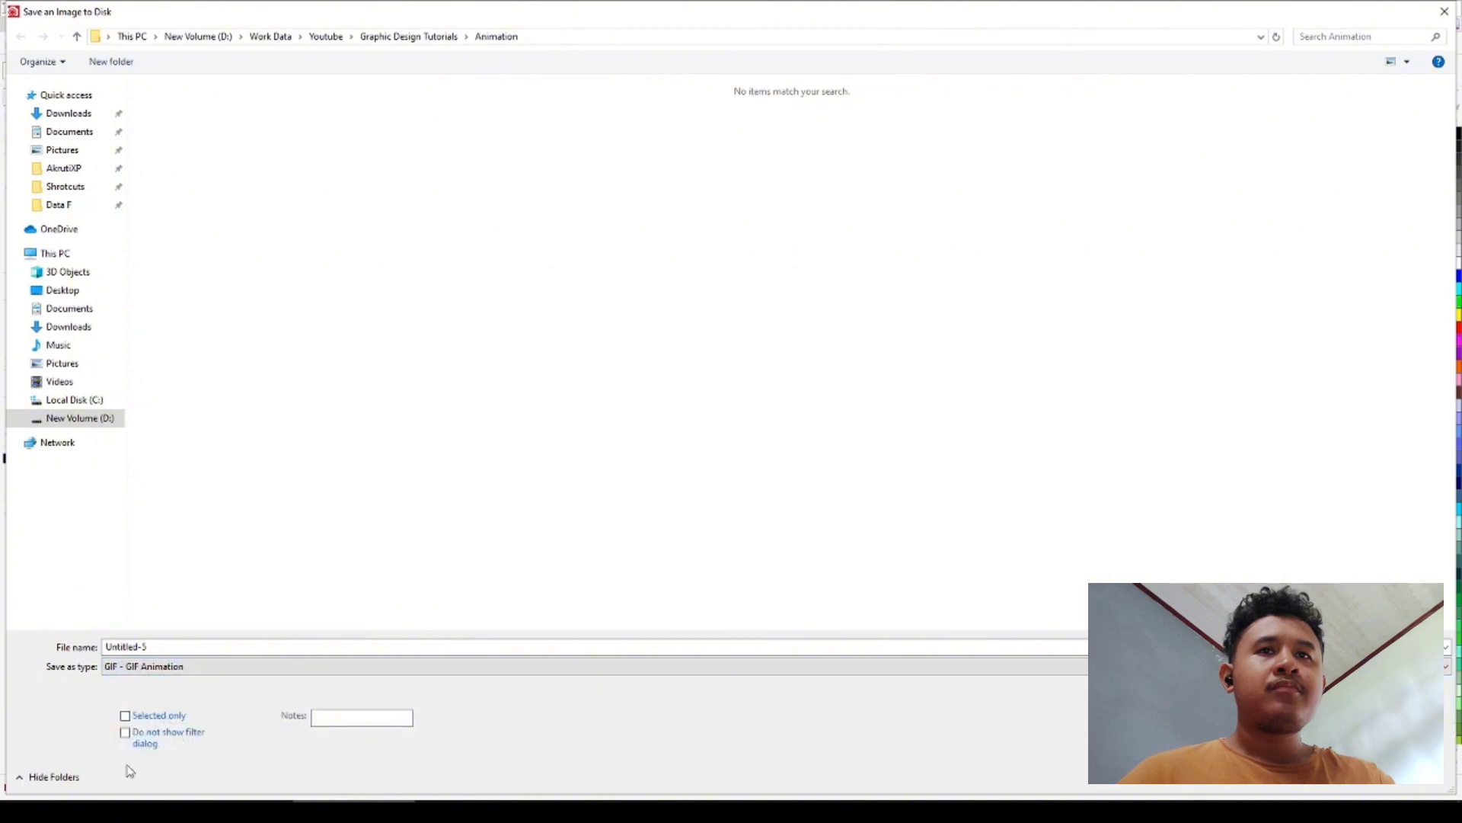
left_click(1342, 789)
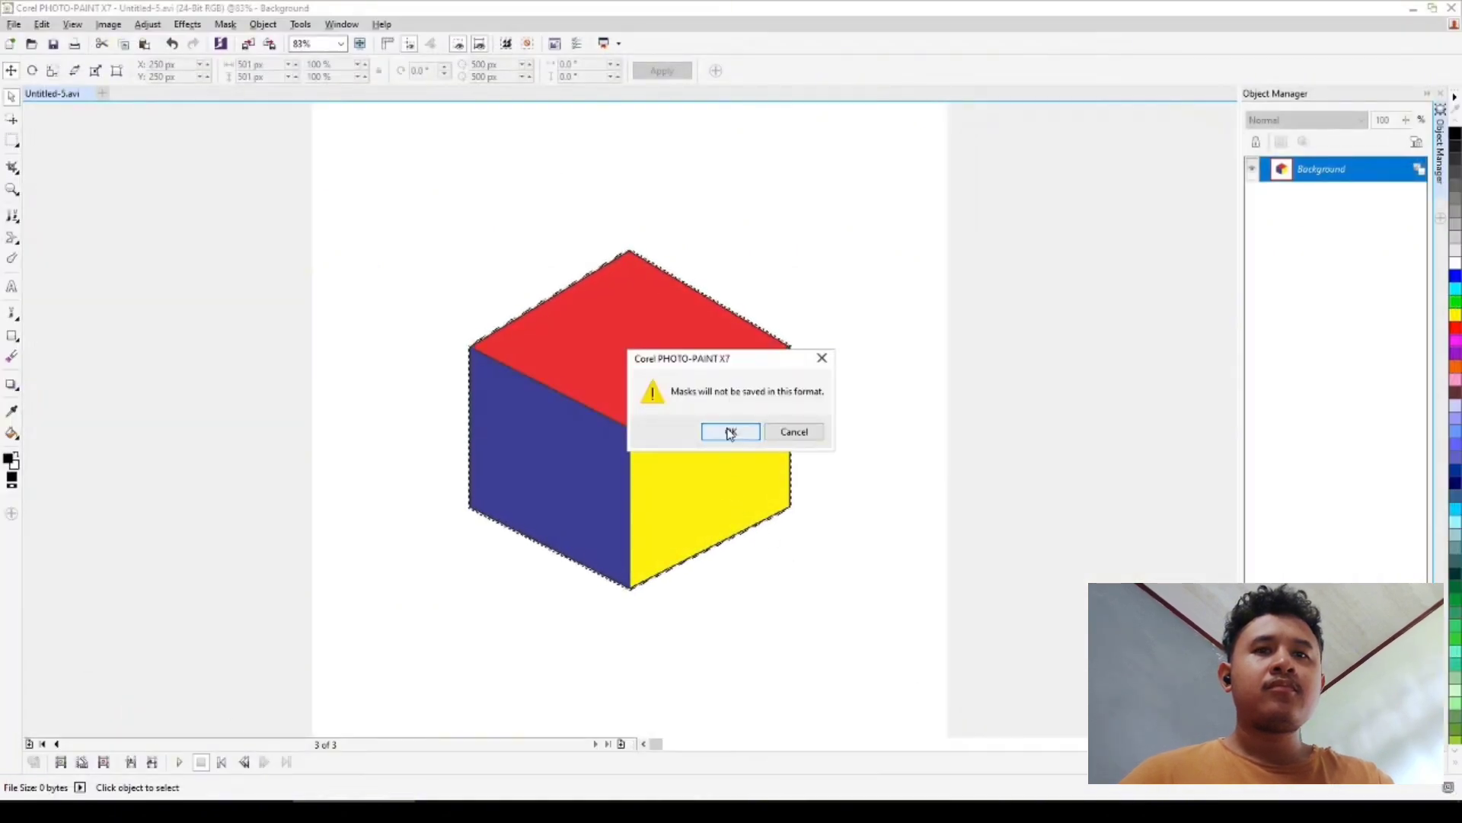
Accept saving without masks, convert with the Uniform Colors palette and Ordered dithering, and export the three GIF frames looping forever
left_click(730, 432)
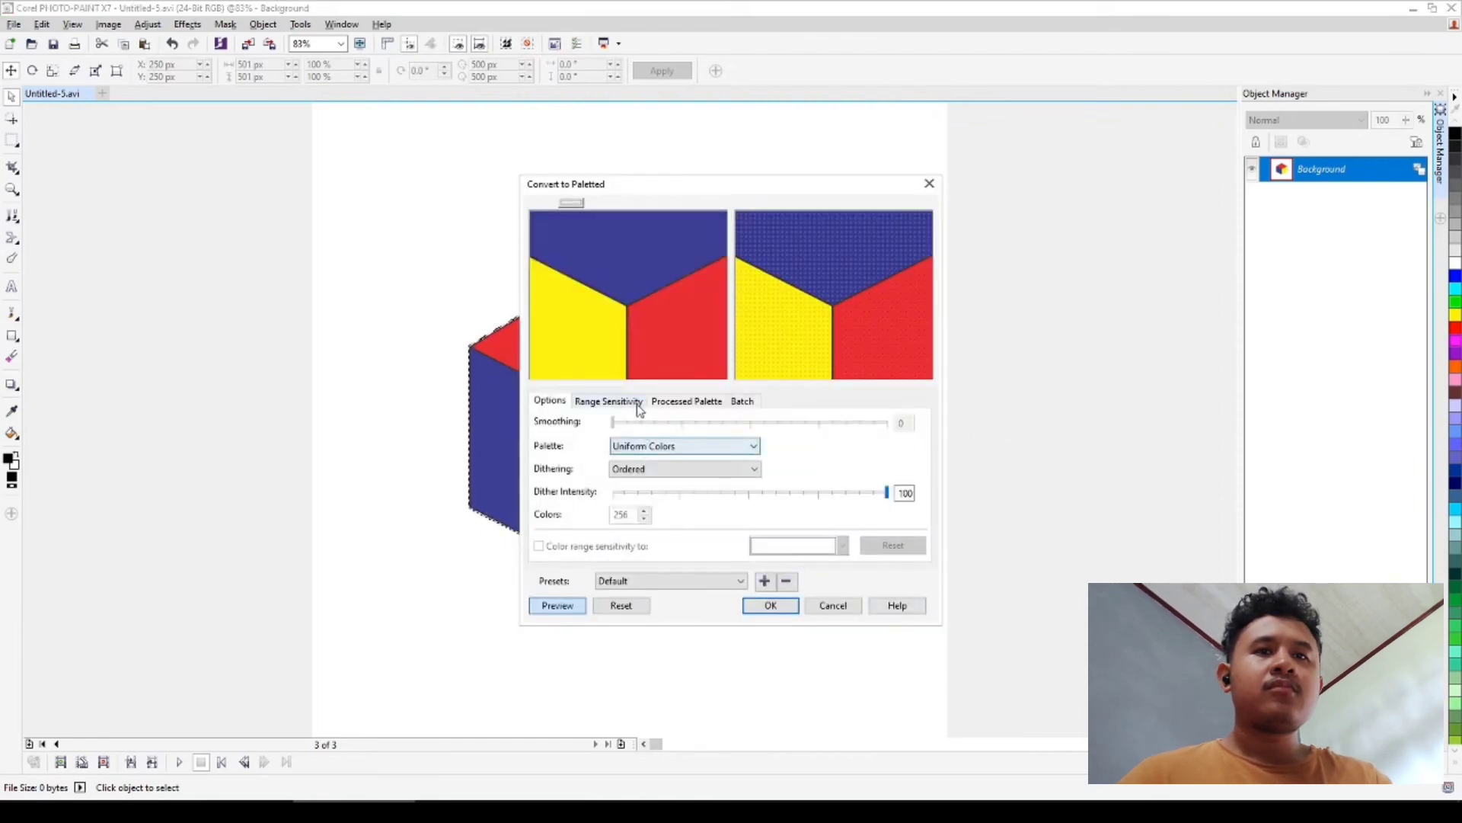
left_click(770, 605)
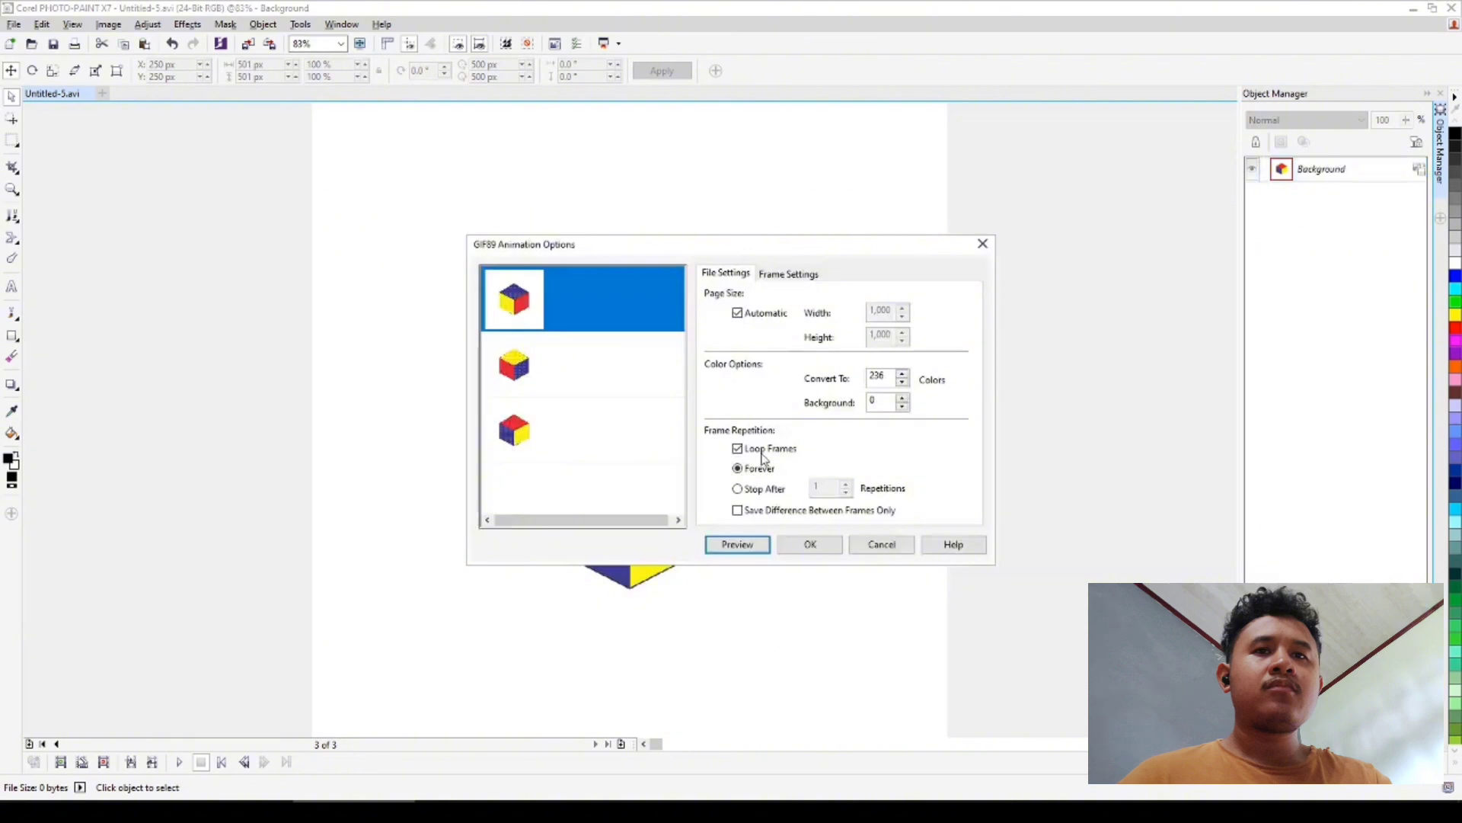
left_click(605, 390)
left_click(591, 446)
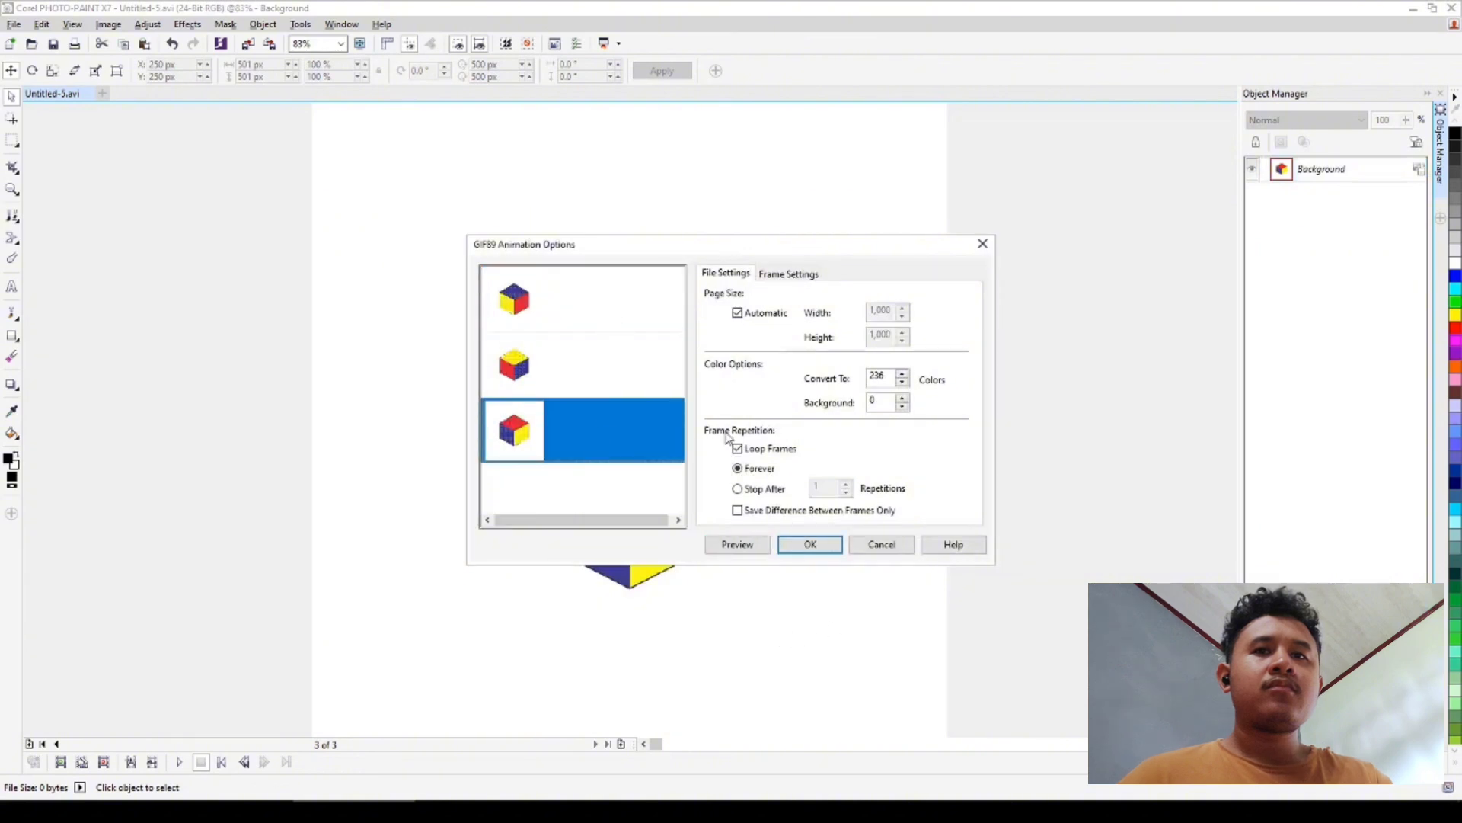
left_click(534, 298)
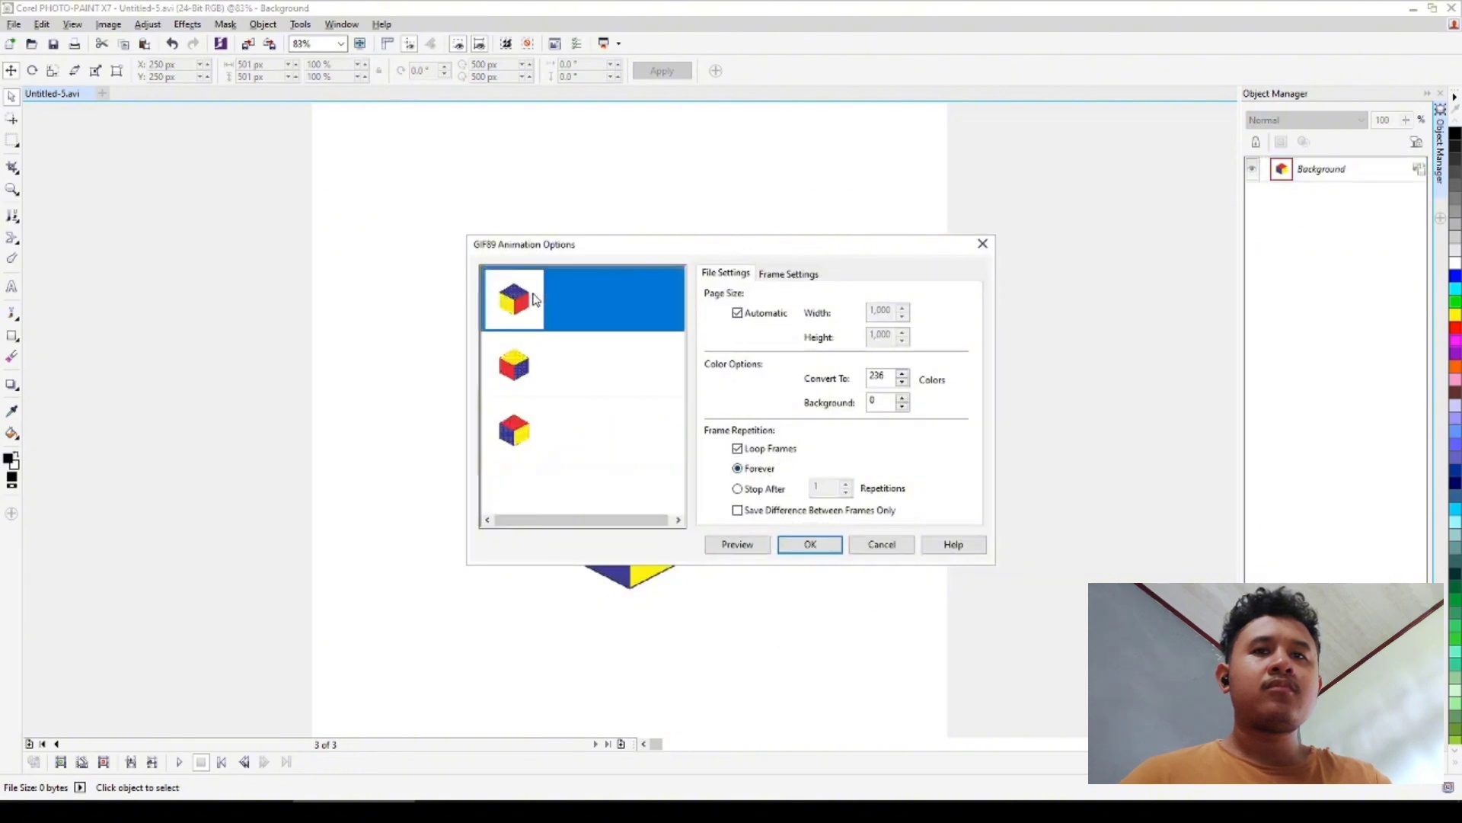
left_click(811, 544)
Open the exported Untitled-5 GIF from the Animation folder in the Chrome browser and watch the cube animation play
left_click(347, 796)
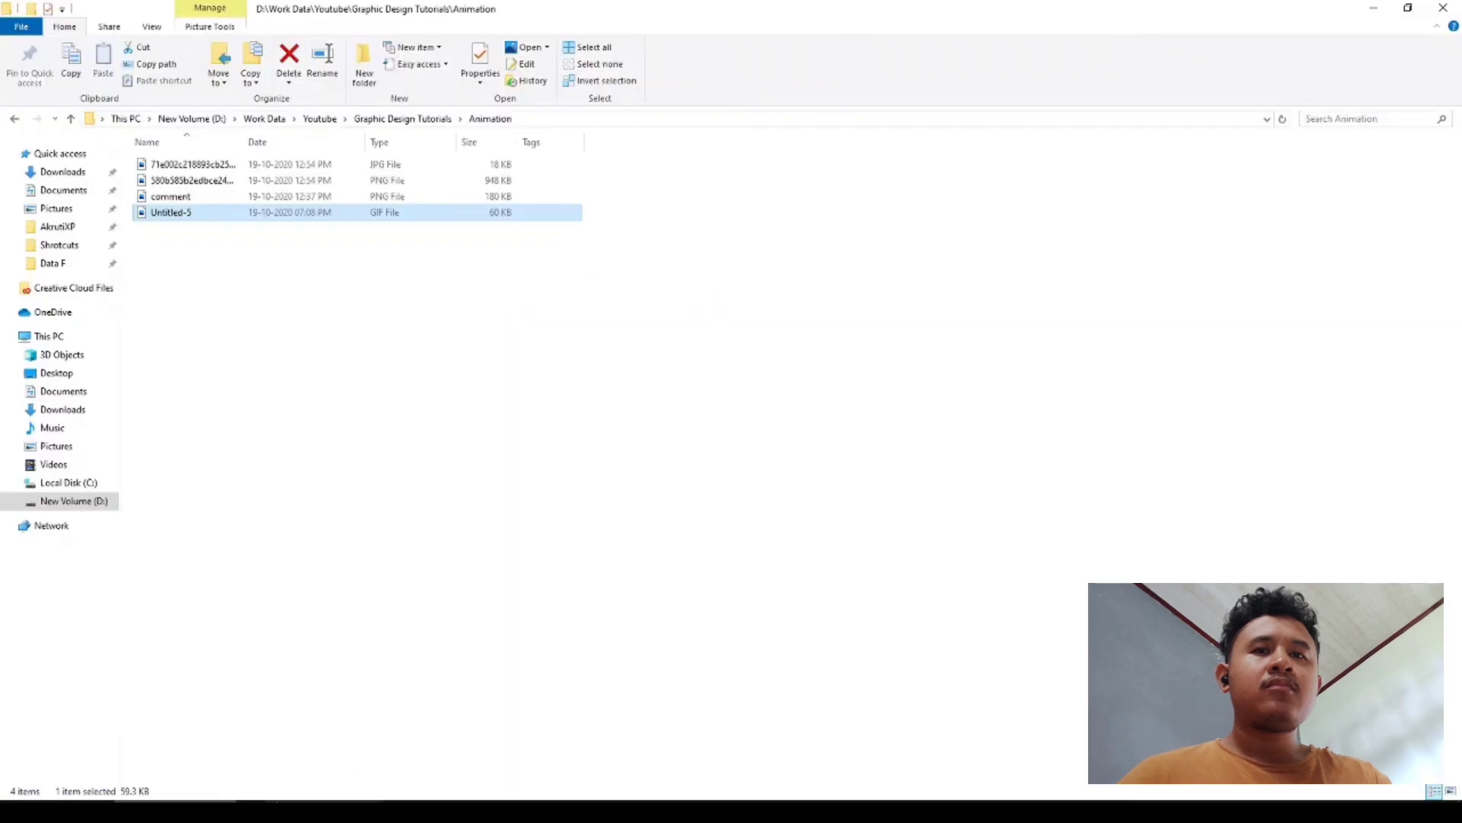
key("alt+Tab")
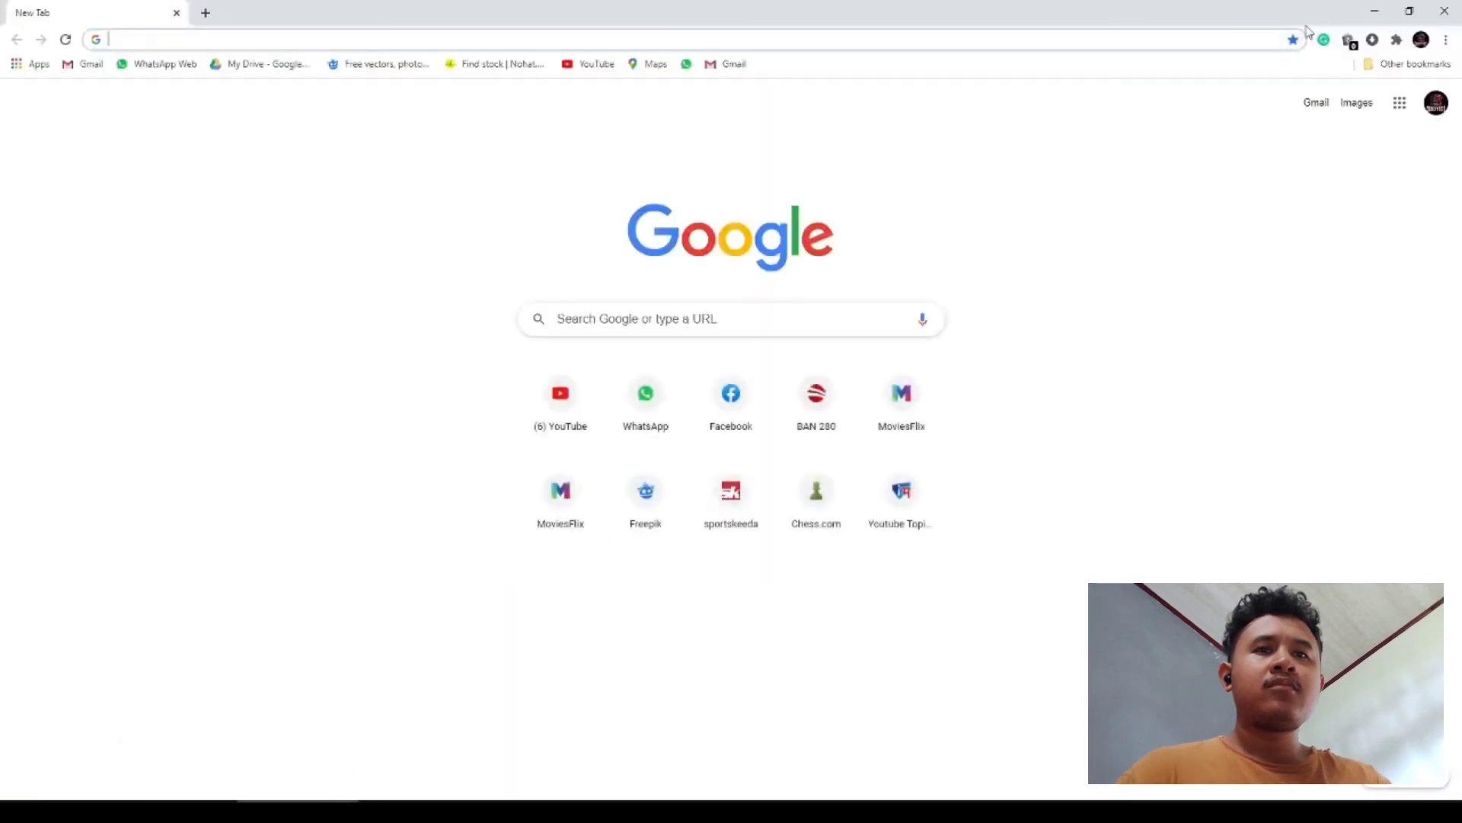
left_click(1375, 11)
left_click_drag(281, 217, 172, 23)
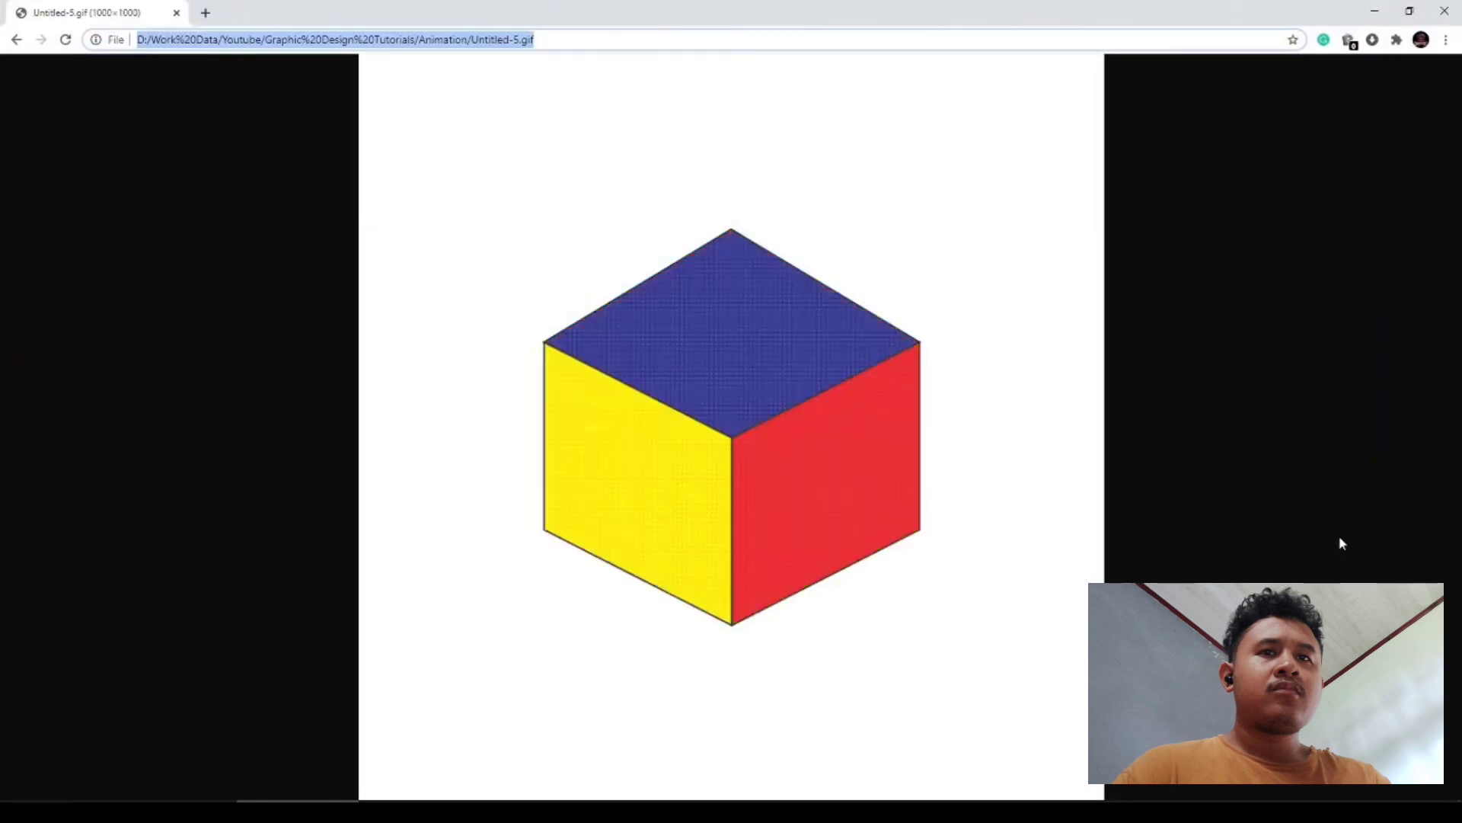
left_click(1334, 536)
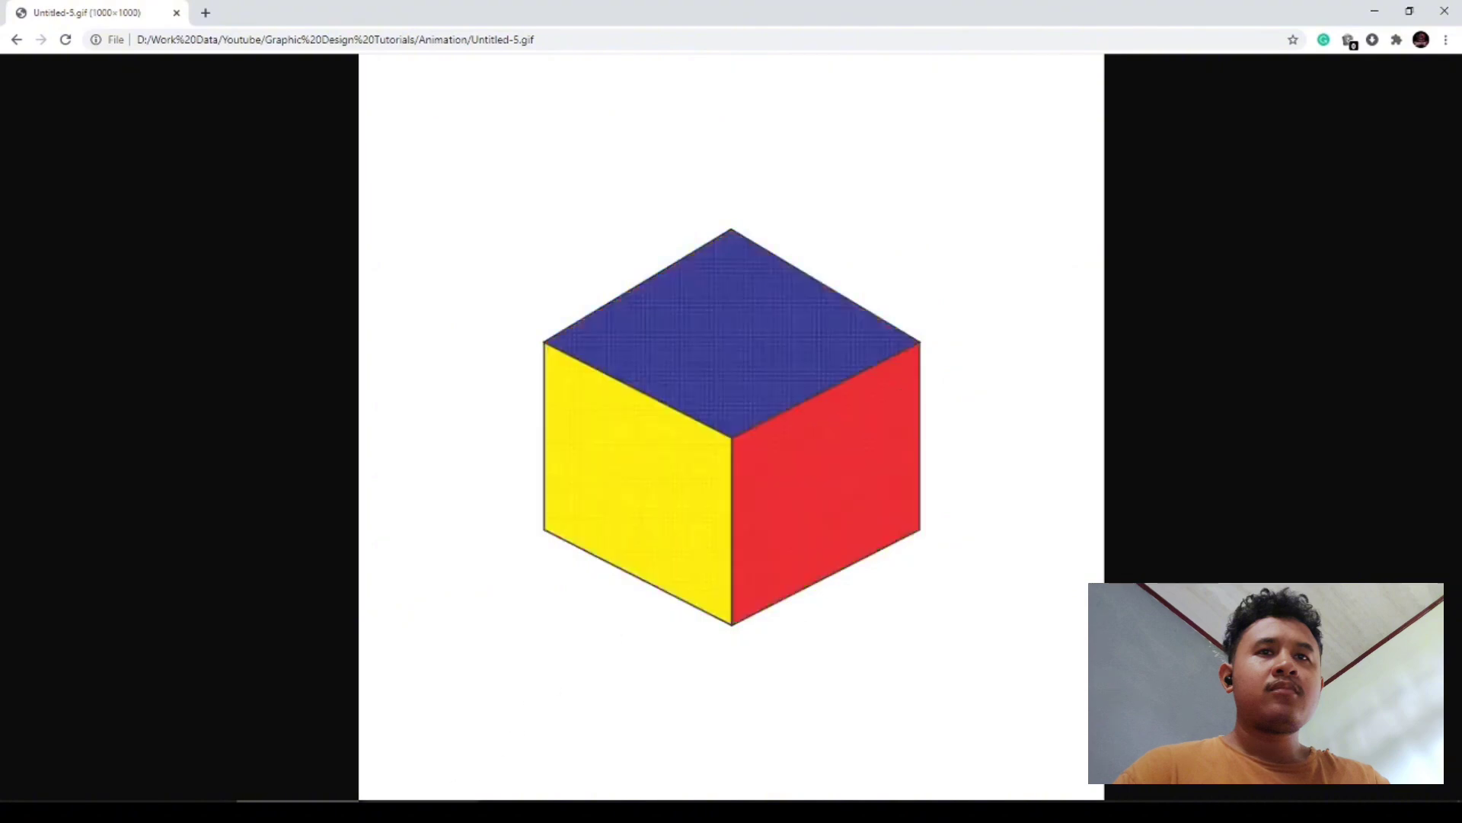
key("ctrl+l")
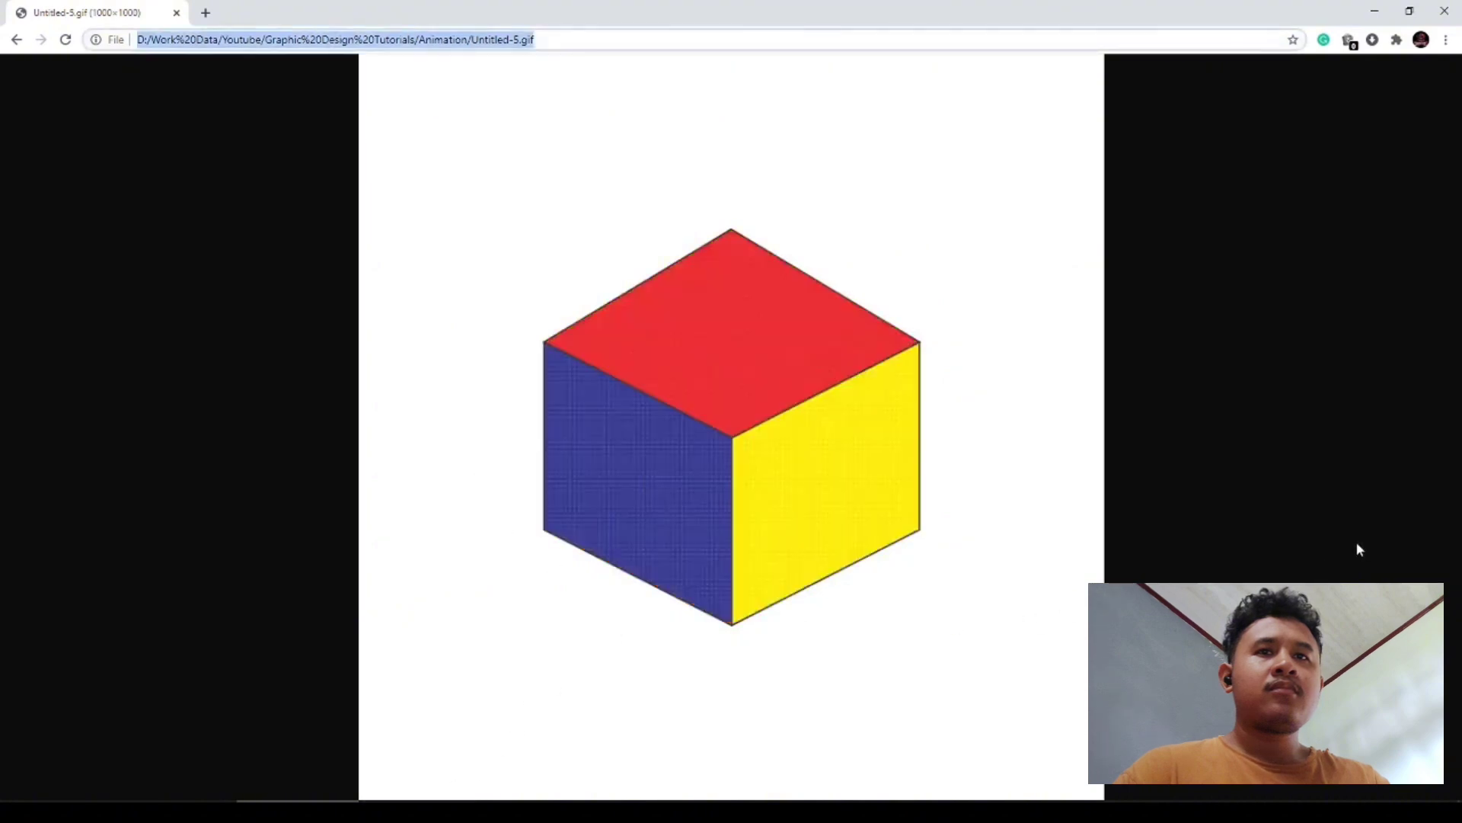